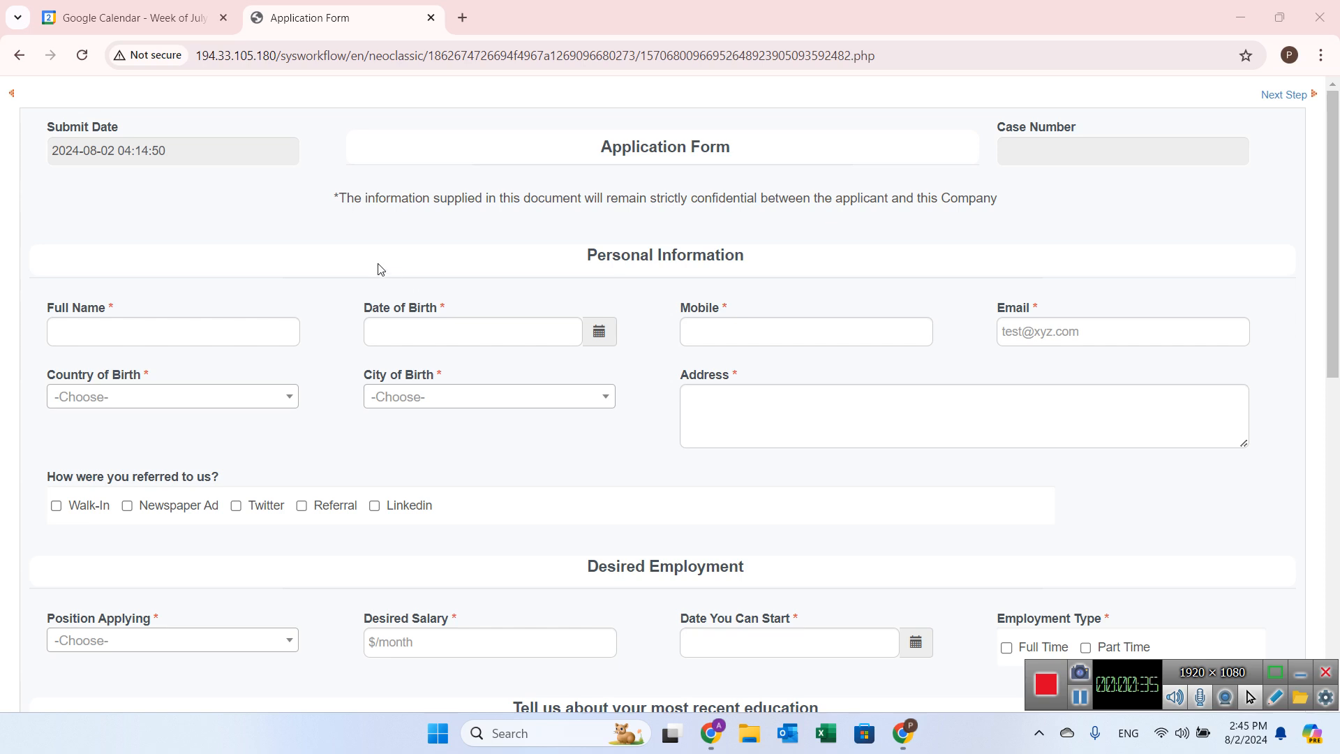
Step: Try to choose Network Administrator as the position applying for, dismissing the alert
scroll(374, 281, "down", 1)
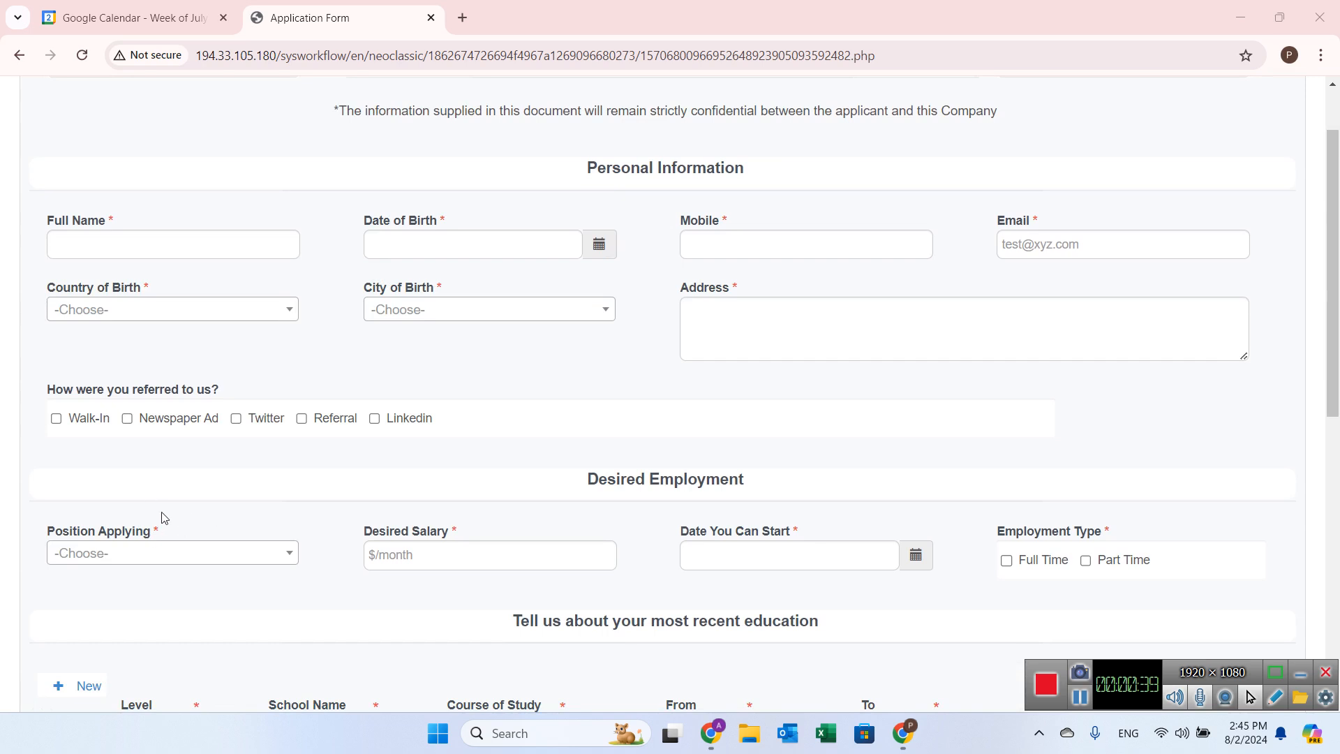
left_click(143, 553)
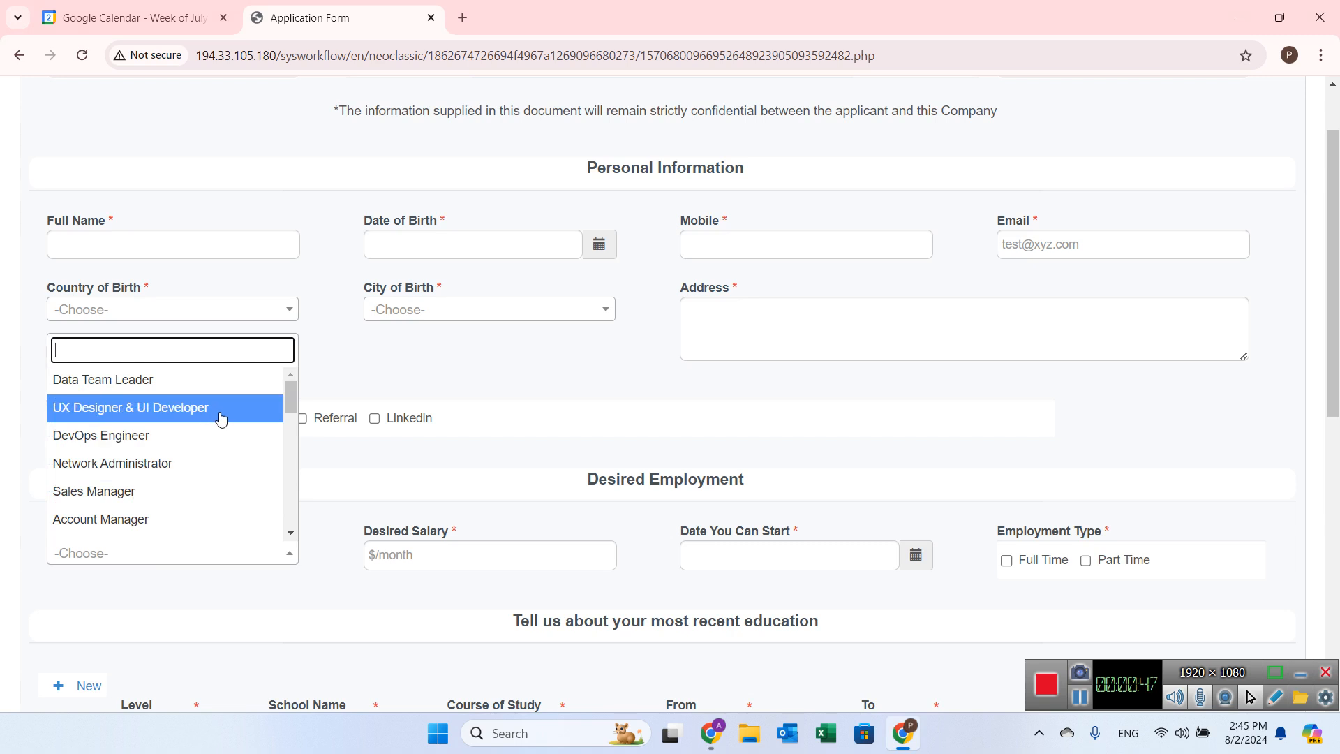
left_click(174, 467)
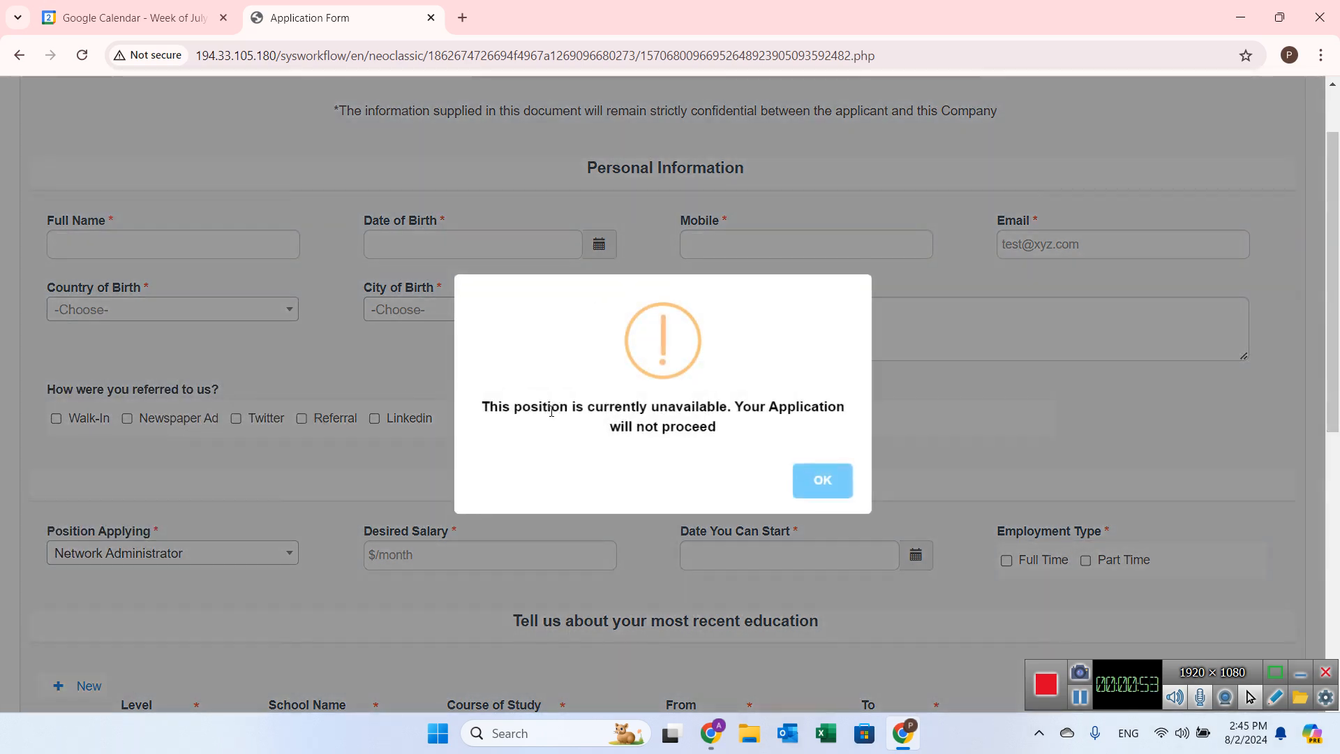
left_click(824, 480)
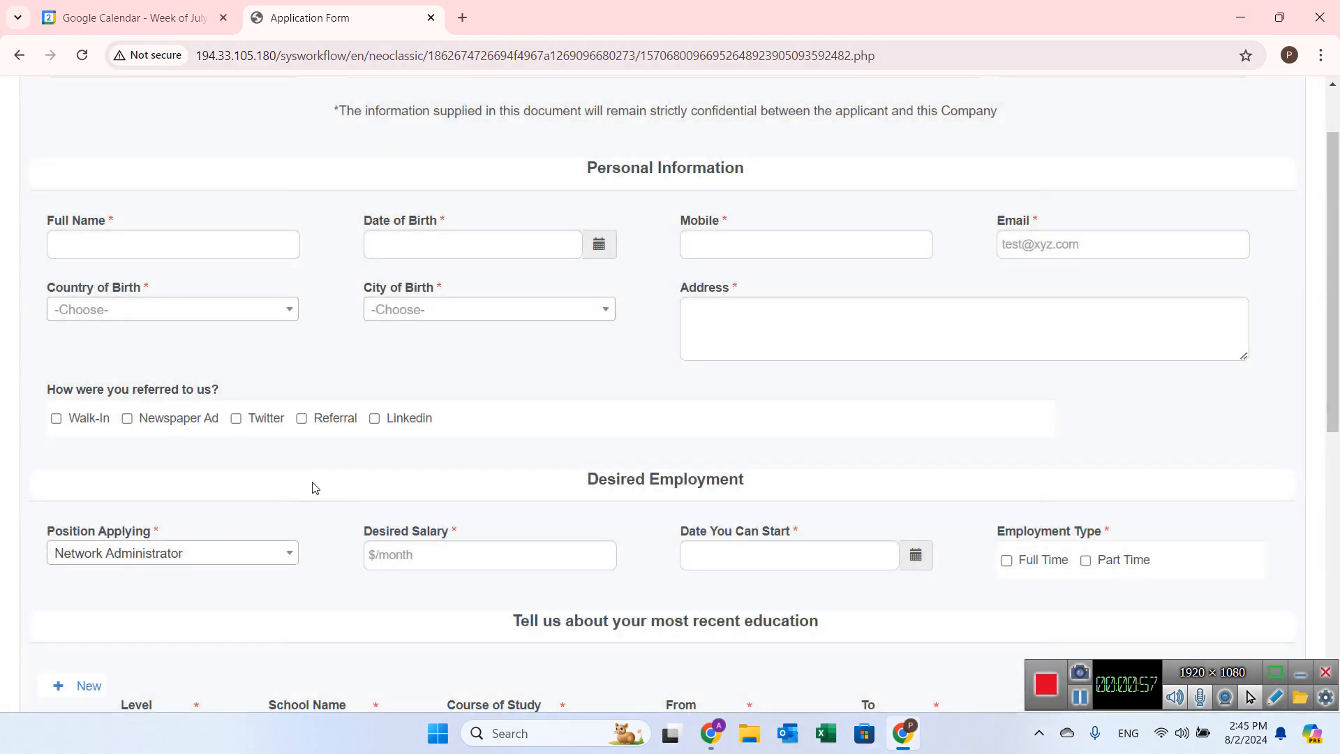
Step: Choose Data Team Leader as the position applying for and submit the application form
left_click(239, 555)
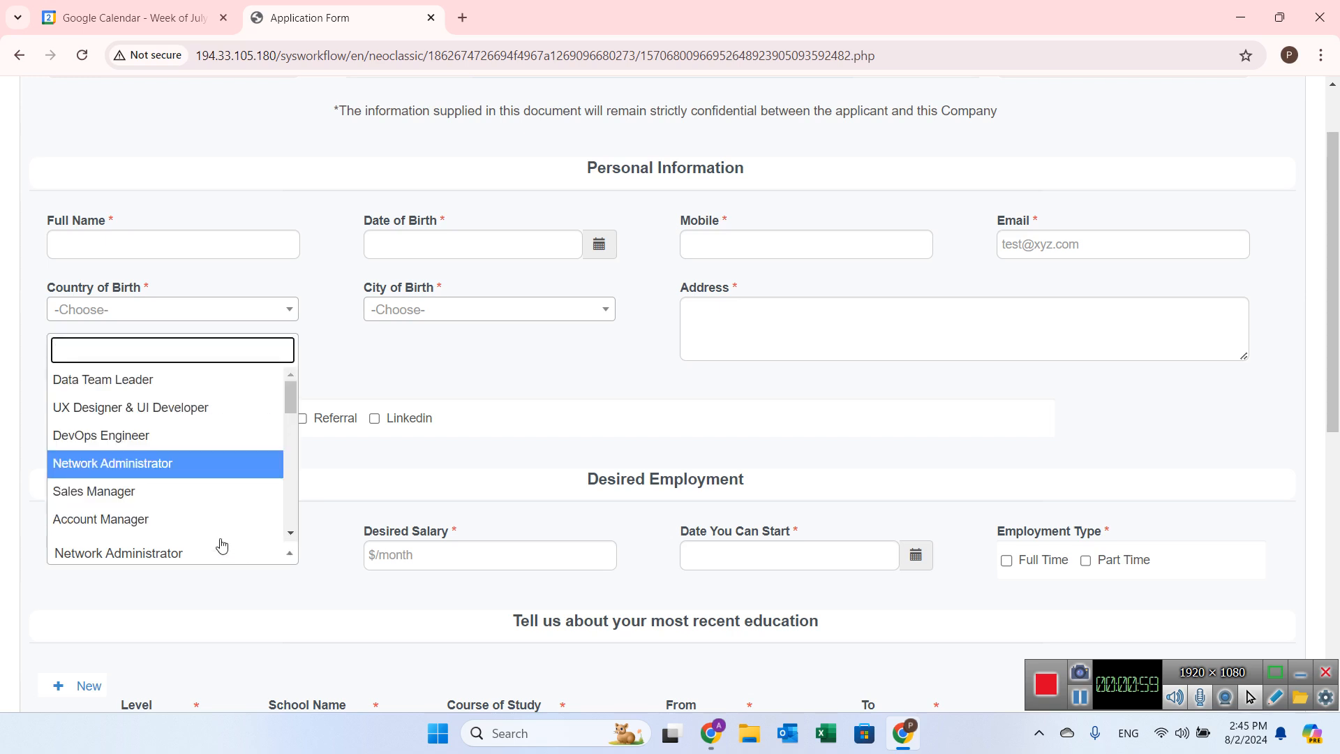
left_click(139, 382)
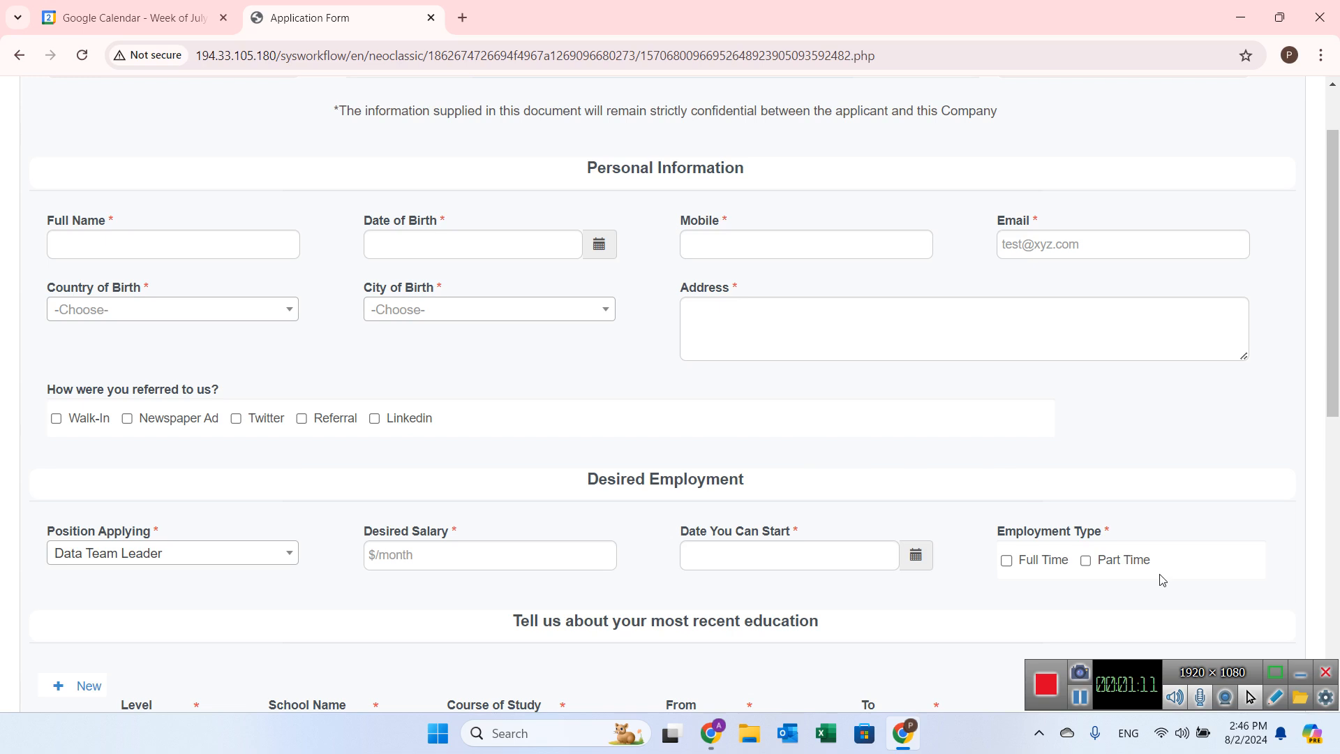
scroll(1012, 593, "down", 10)
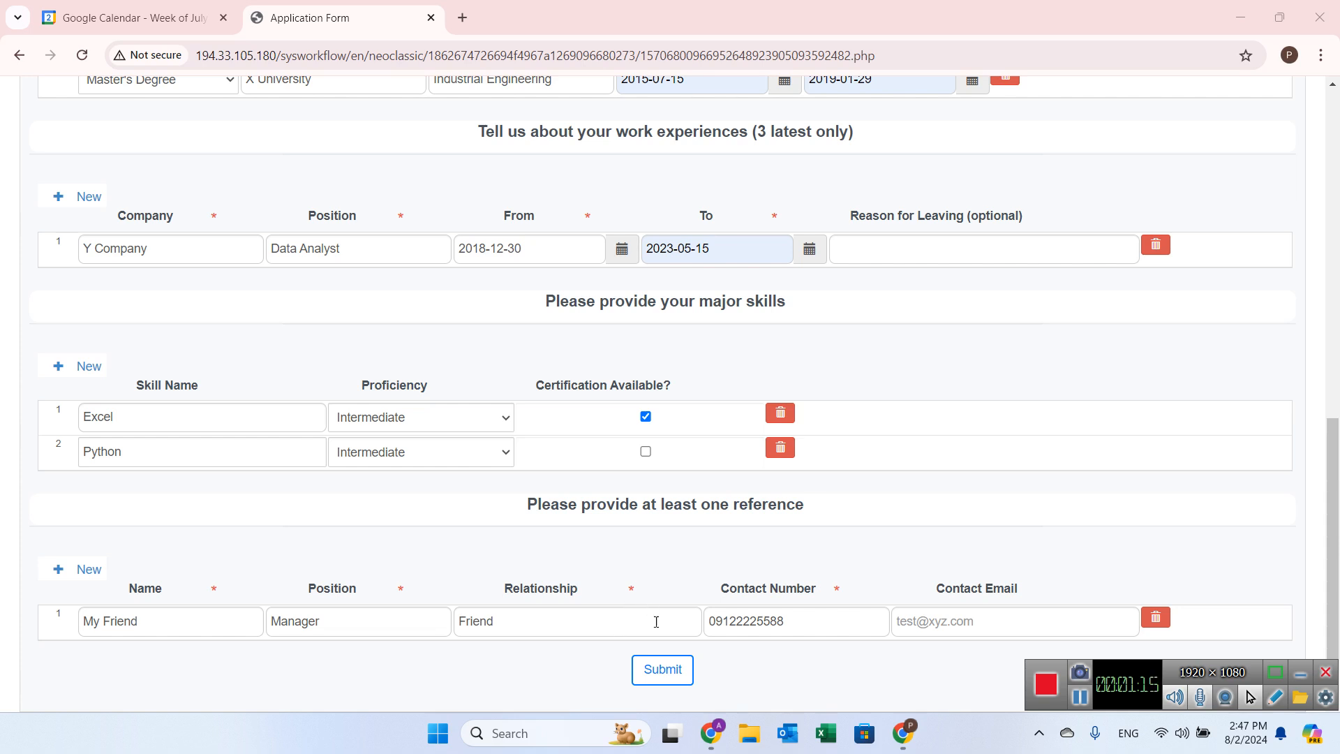
left_click(672, 670)
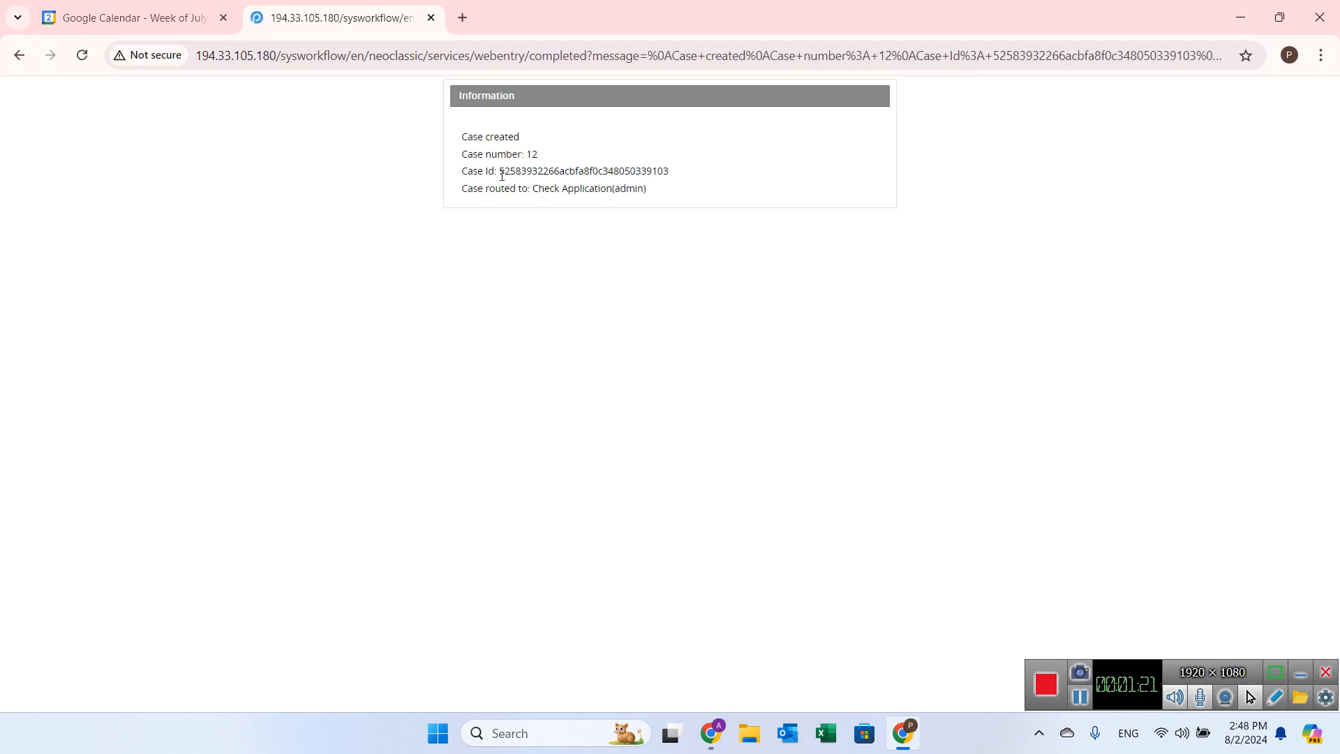
Step: Switch to the Gmail inbox and open the Application Status email
left_click_drag(524, 154, 554, 157)
left_click(710, 732)
left_click(271, 4)
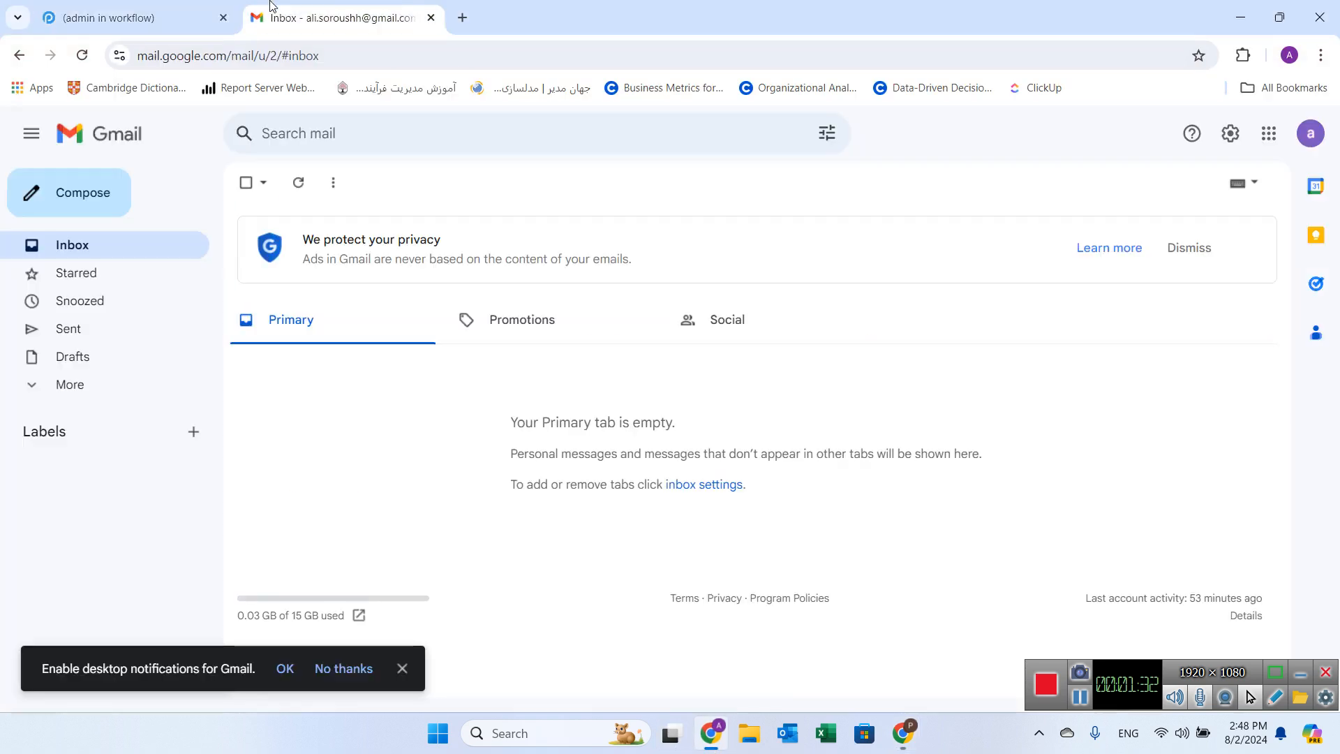
left_click(106, 244)
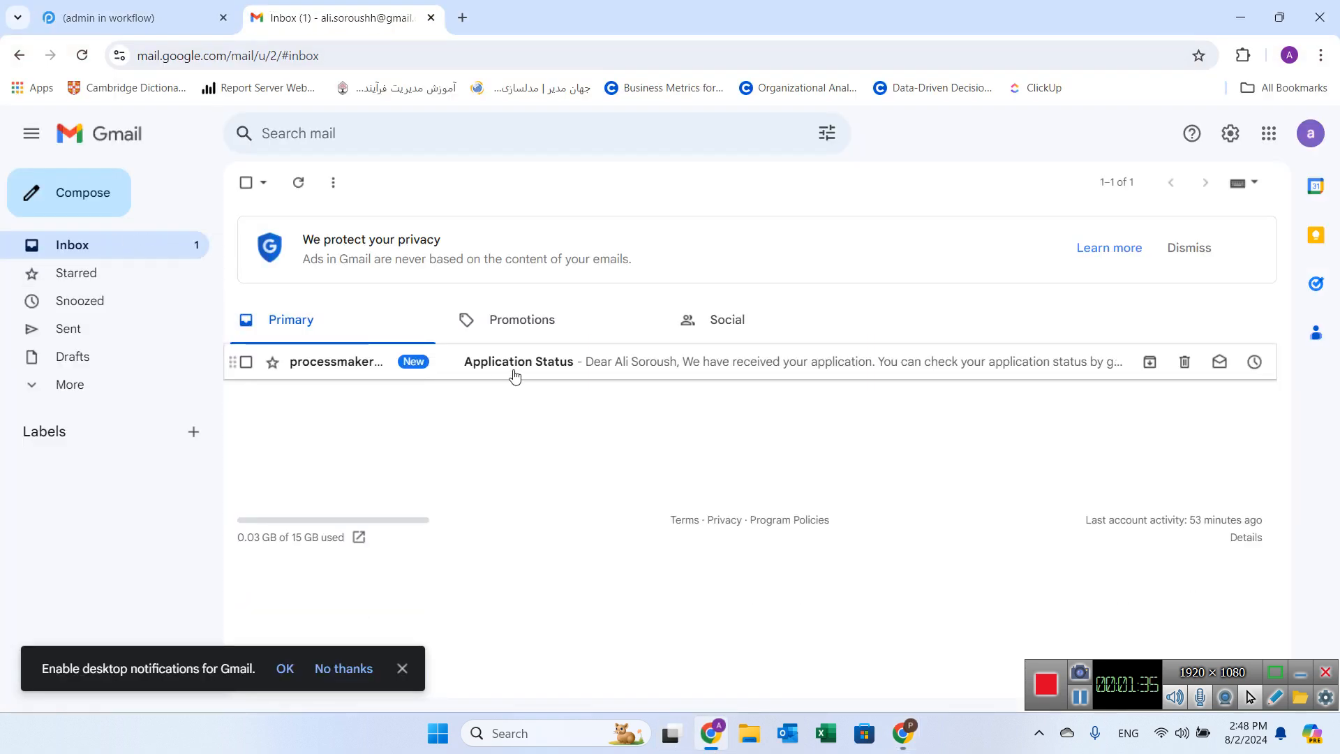
left_click(557, 372)
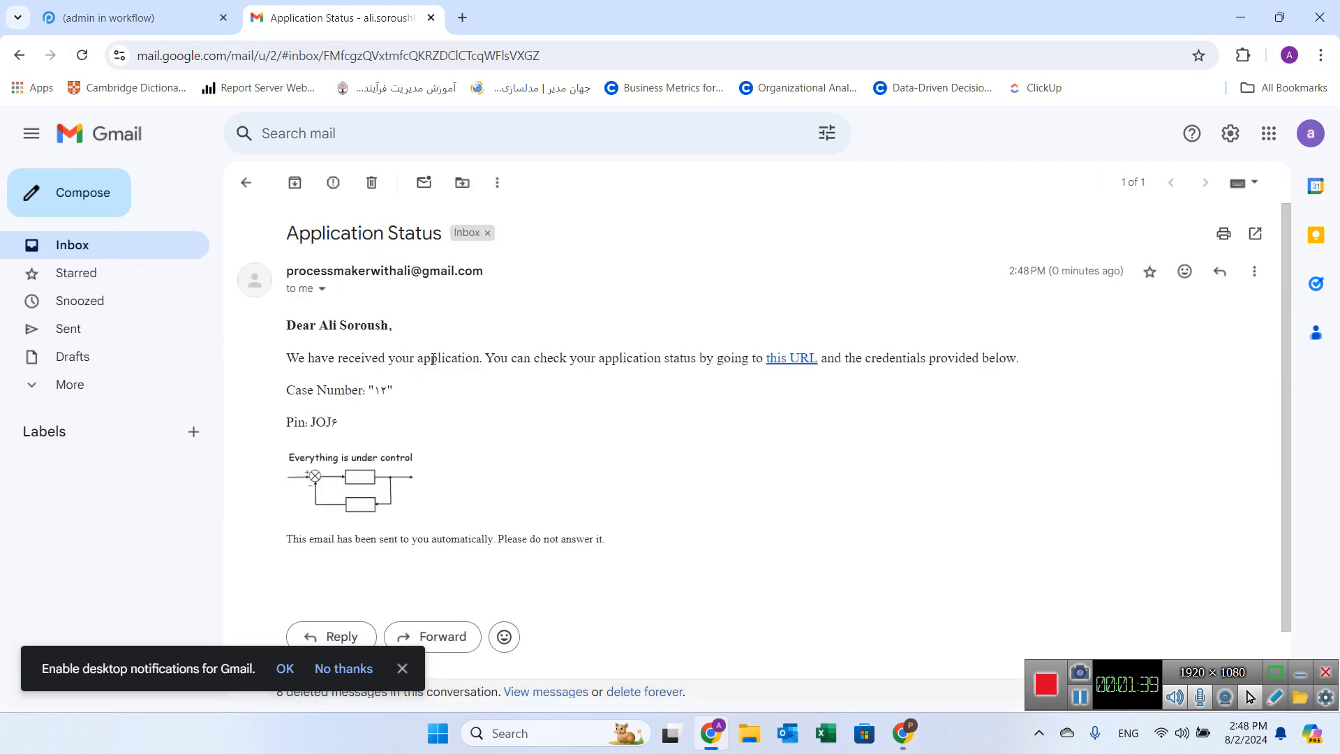
scroll(464, 335, "down", 2)
scroll(394, 366, "up", 2)
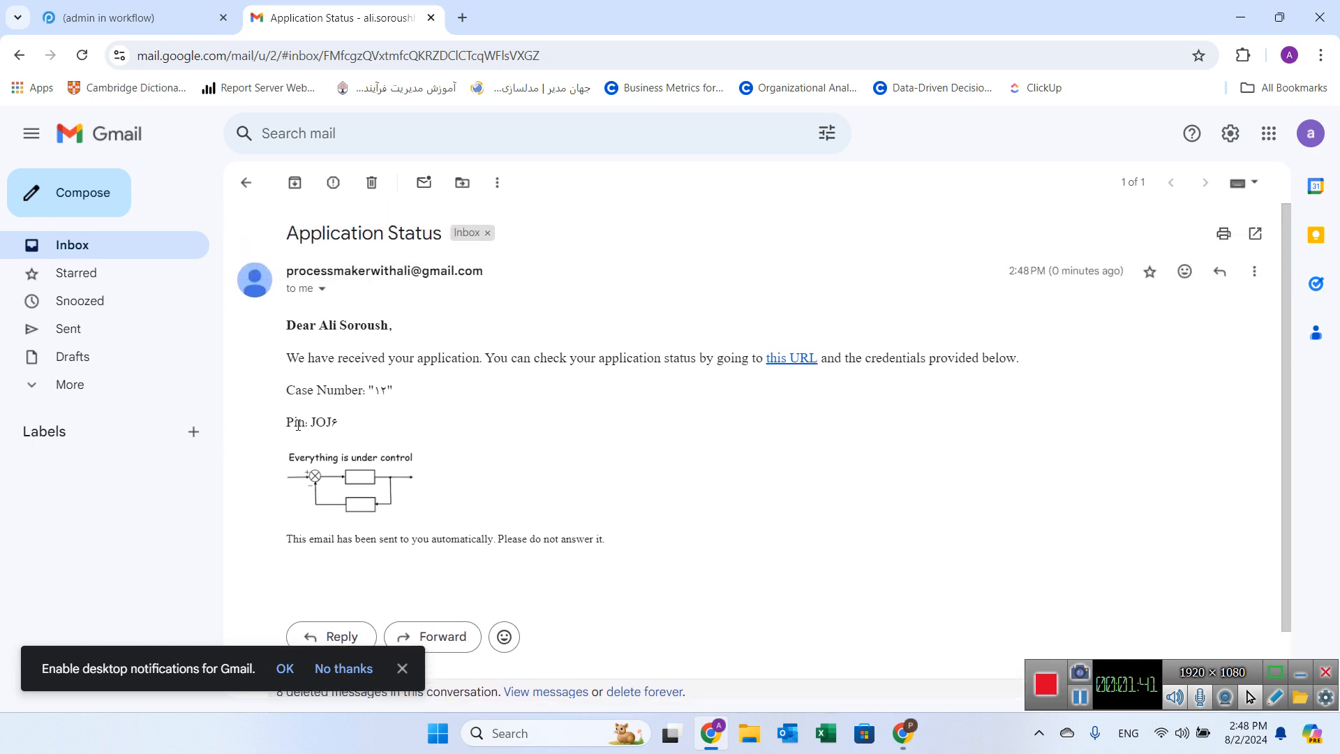
Step: Open the email's status URL link in an incognito window
right_click(800, 367)
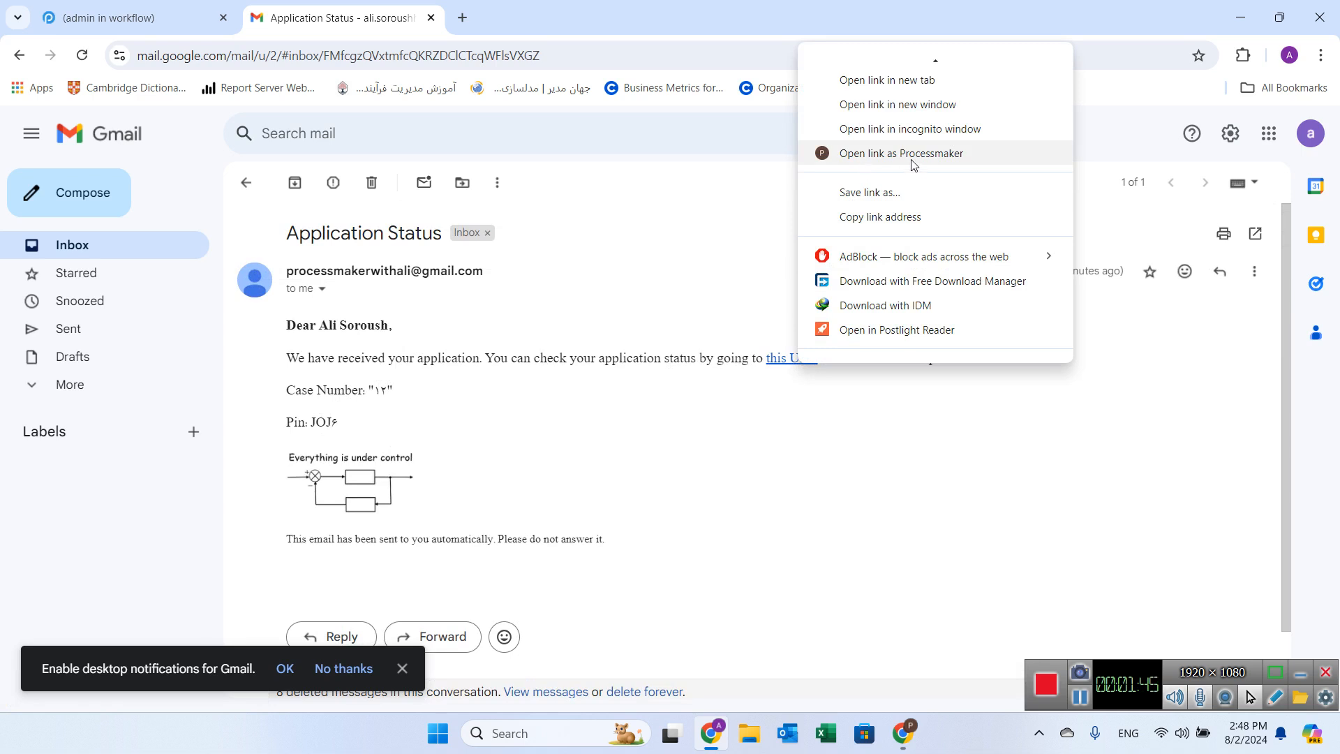
left_click(907, 130)
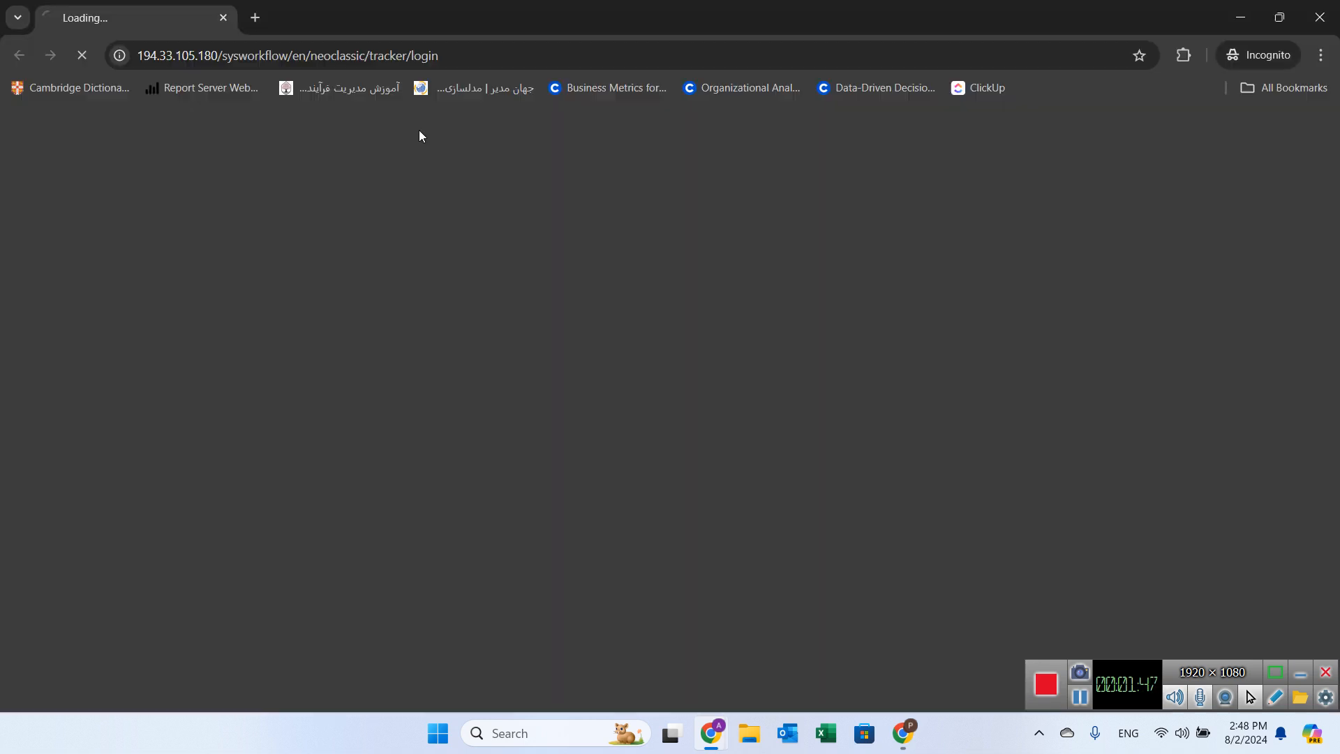
mouse_move(719, 730)
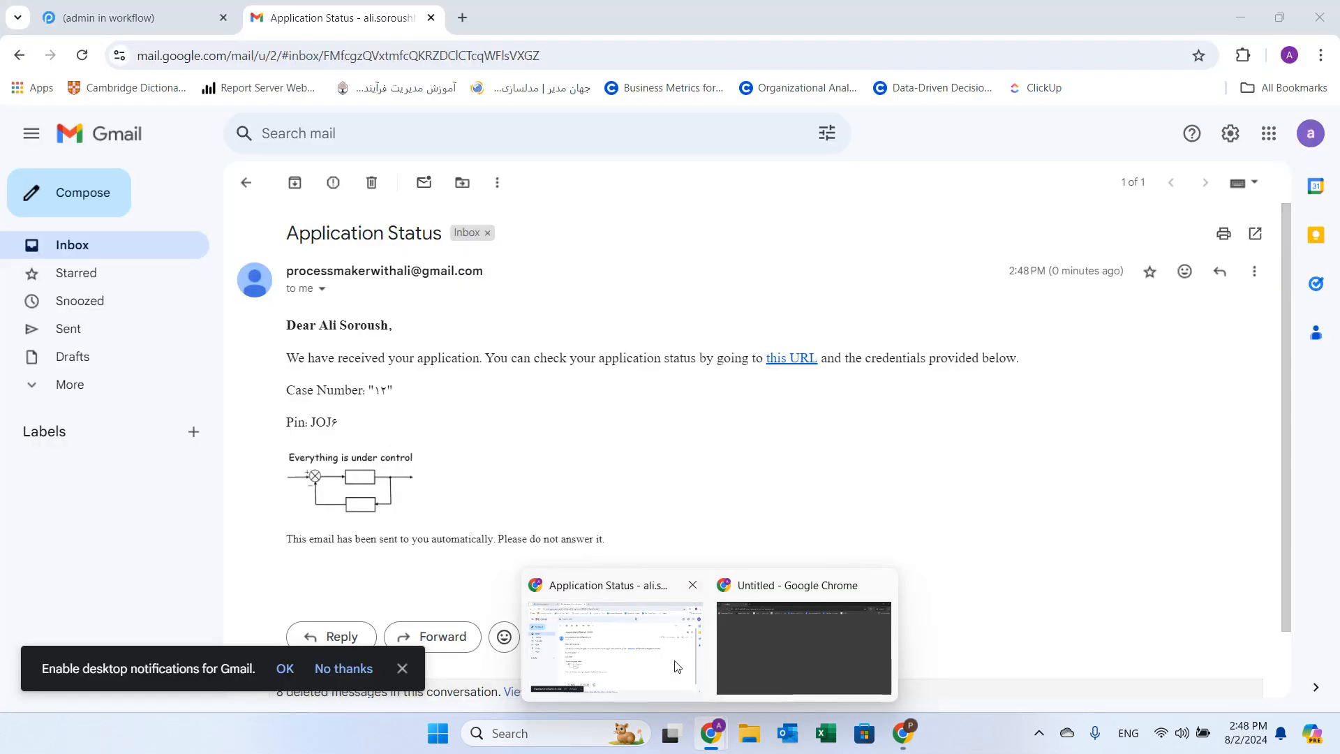
left_click(687, 680)
Step: Log in to the case tracker with case code 12 and the emailed PIN
left_click_drag(313, 419, 342, 425)
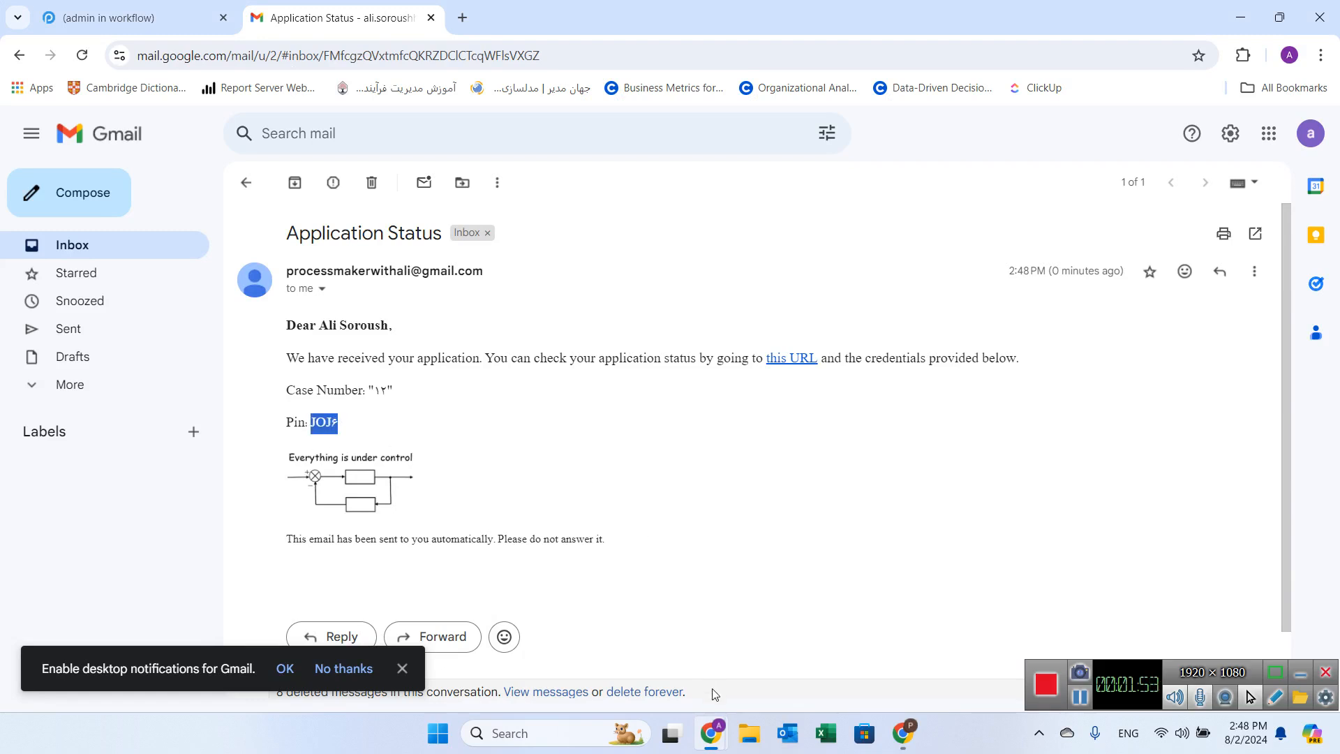
mouse_move(713, 725)
left_click(787, 665)
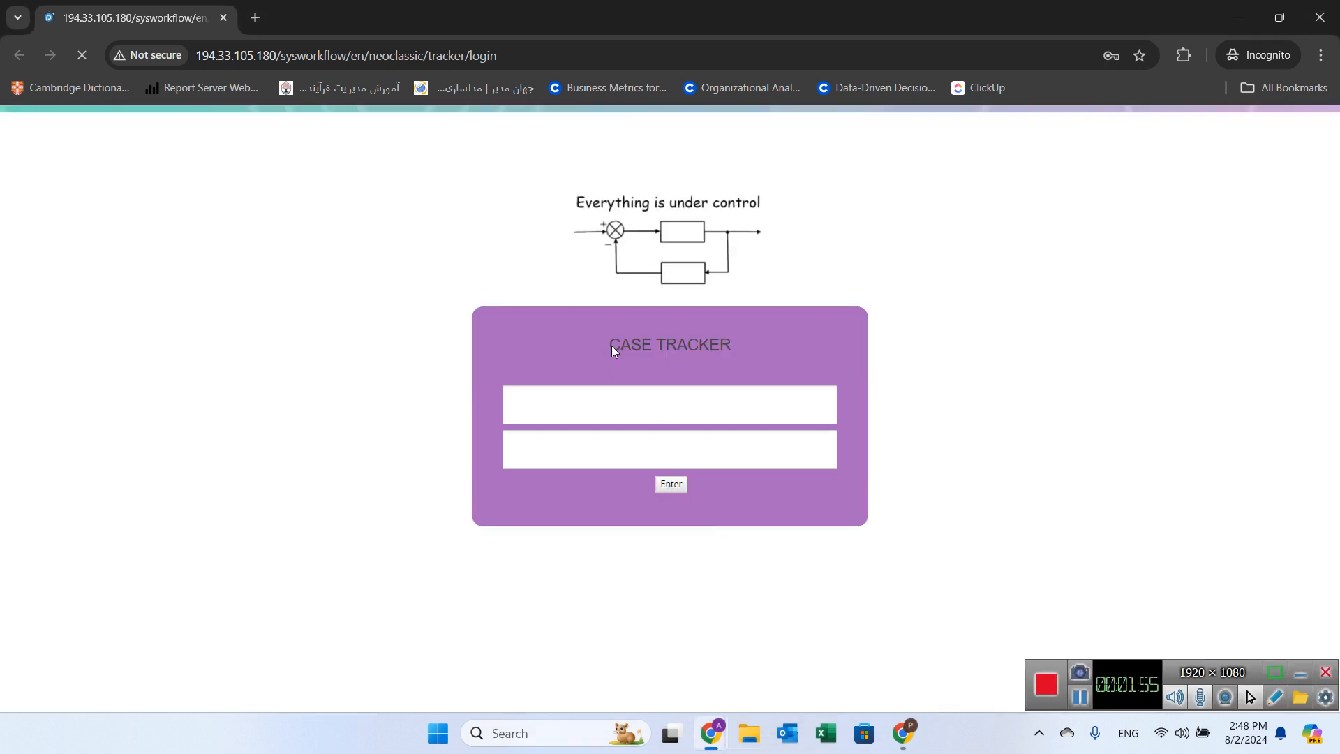
left_click(618, 404)
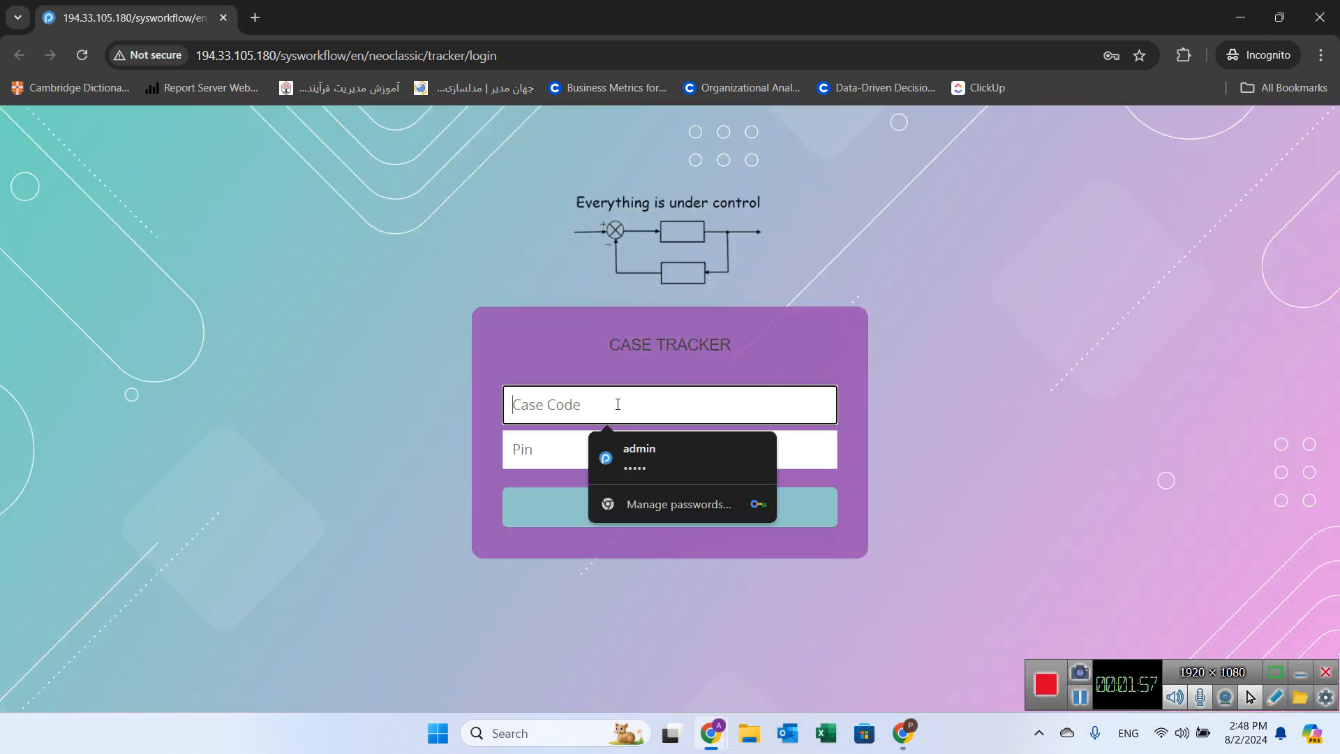
type("125")
left_click(605, 439)
type("1234")
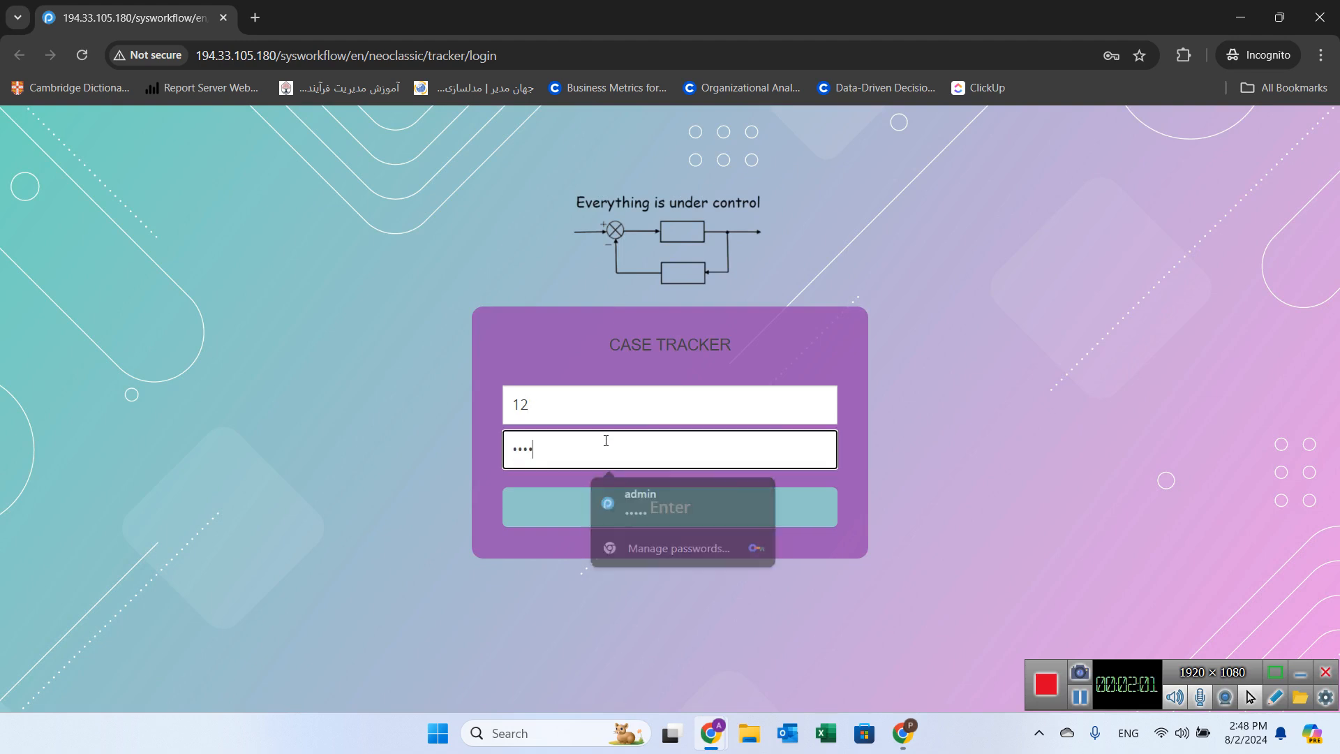
left_click(626, 509)
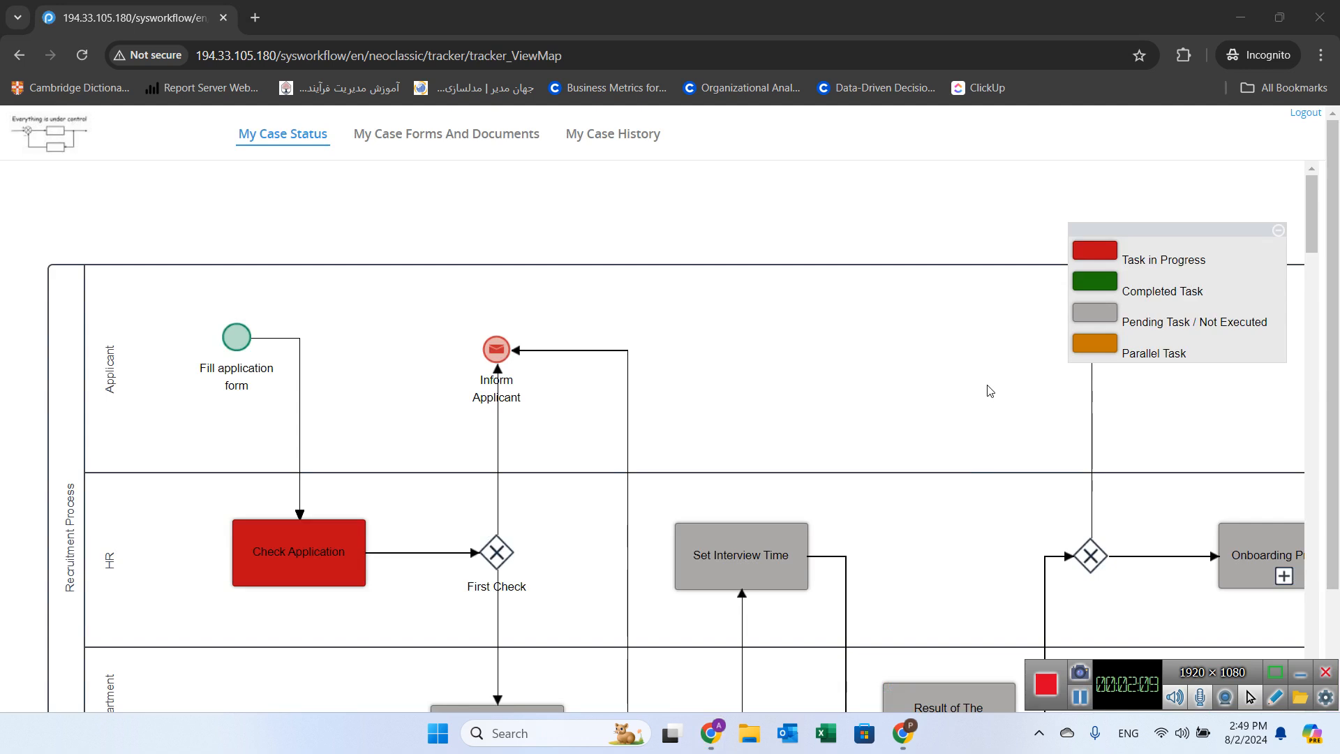
Step: Review the case's process map on the case status page
scroll(987, 390, "down", 1)
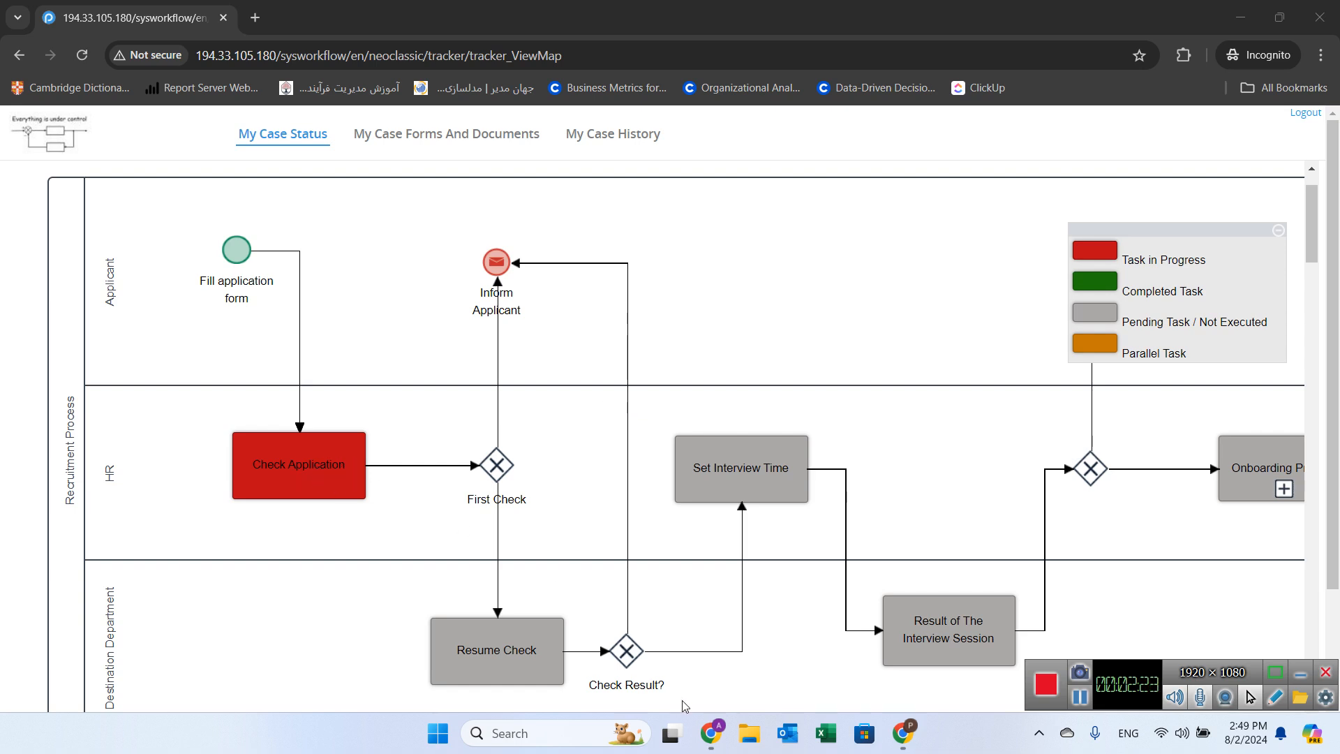
mouse_move(706, 739)
left_click(614, 639)
Step: Open case 12 from the administrator's Inbox in the workflow tab
left_click(208, 10)
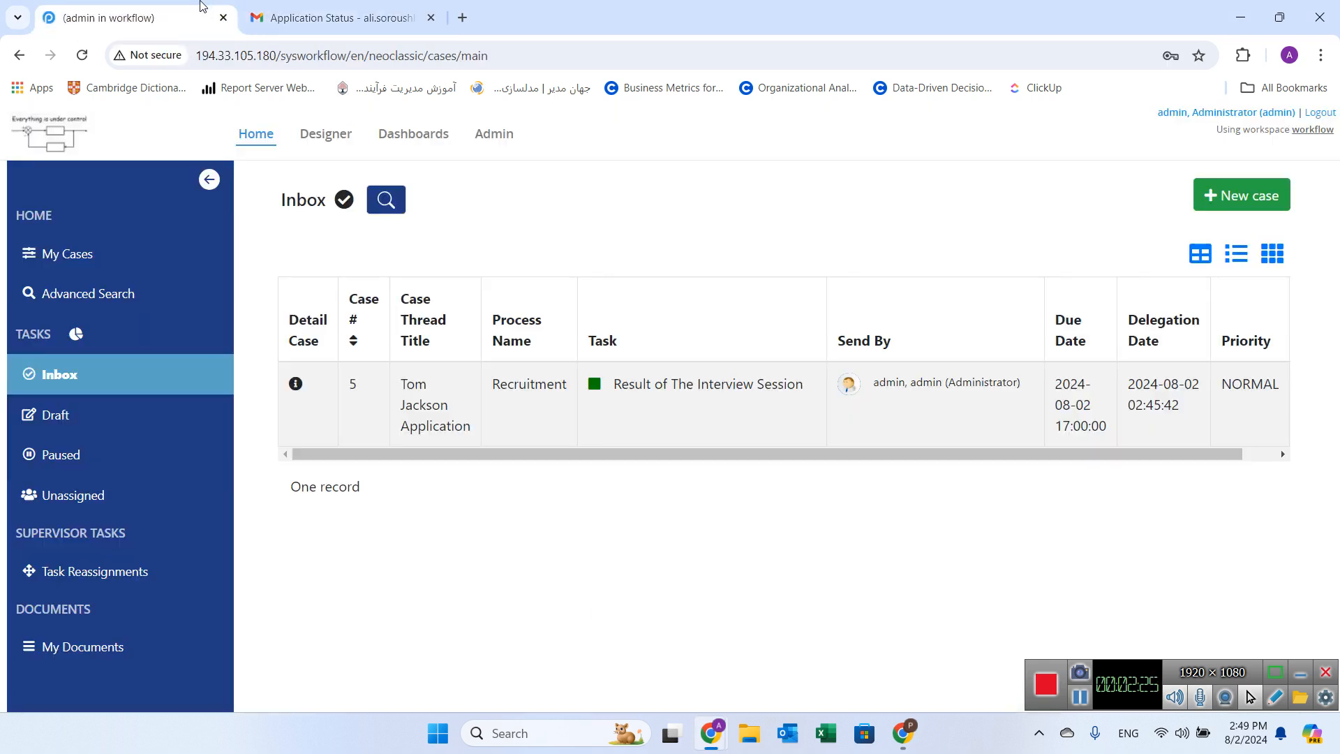
left_click(60, 376)
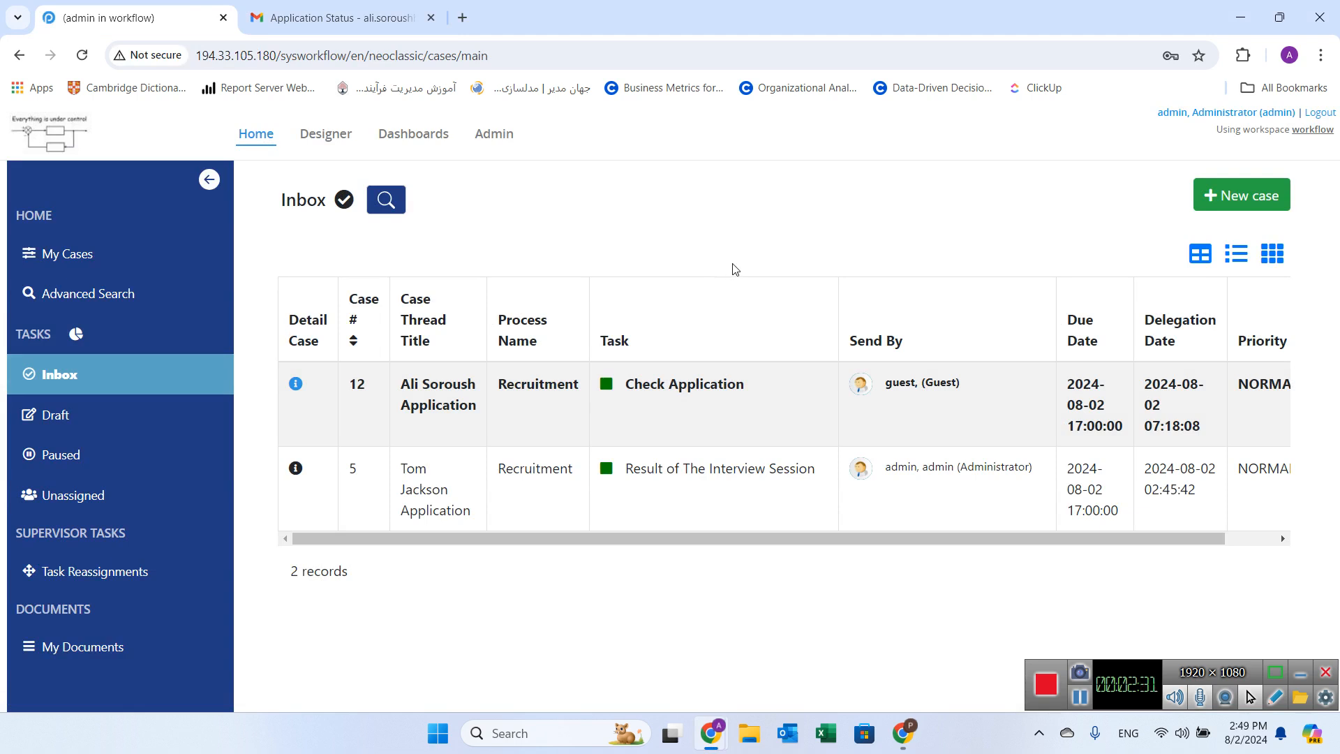
double_click(677, 399)
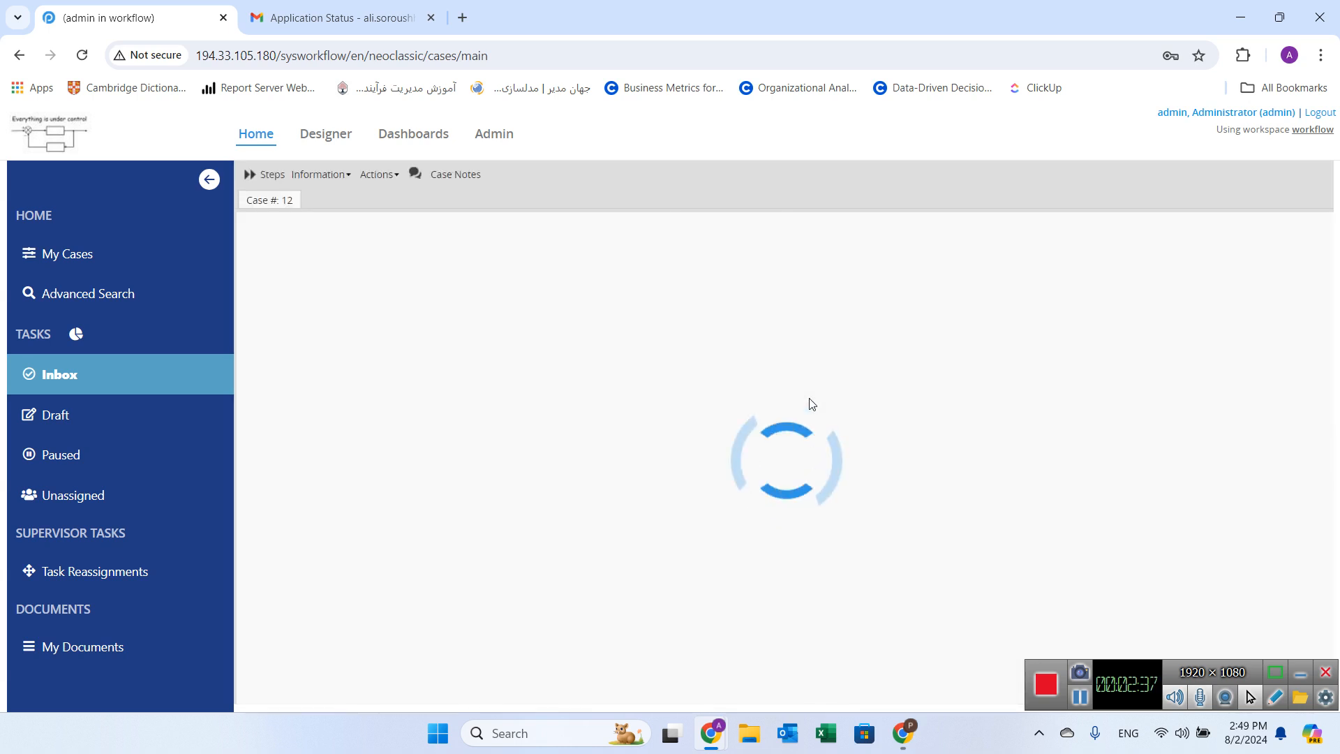
Step: Try marking the applicant as not eligible and view the rejection reasons list
scroll(858, 395, "down", 4)
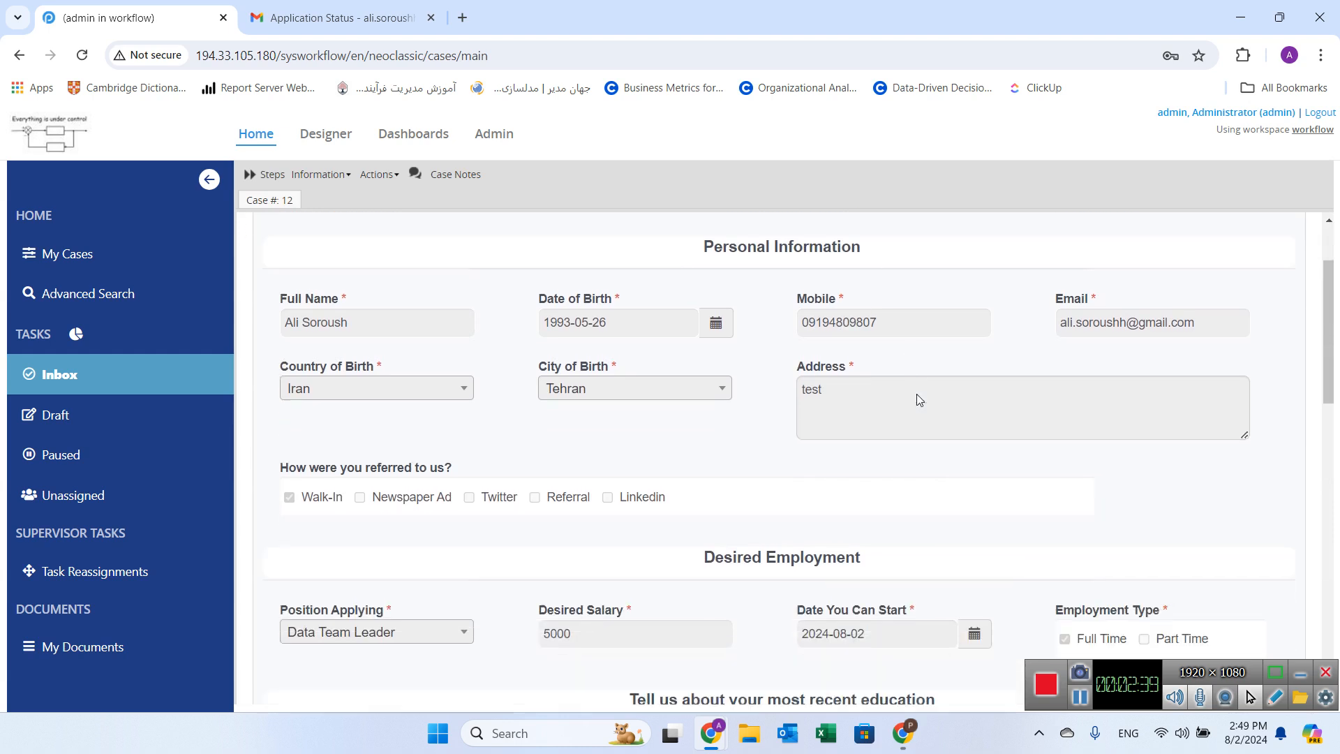
scroll(722, 368, "down", 15)
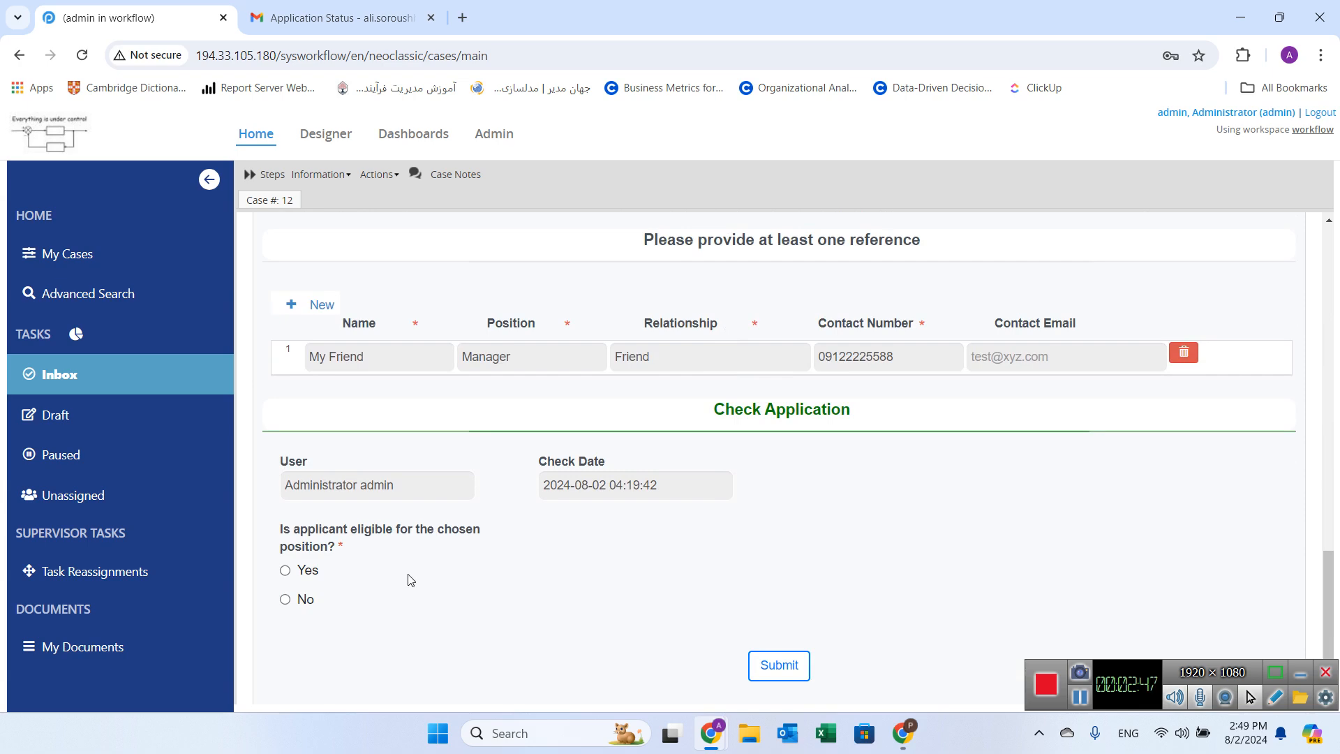
left_click(285, 599)
scroll(336, 615, "down", 1)
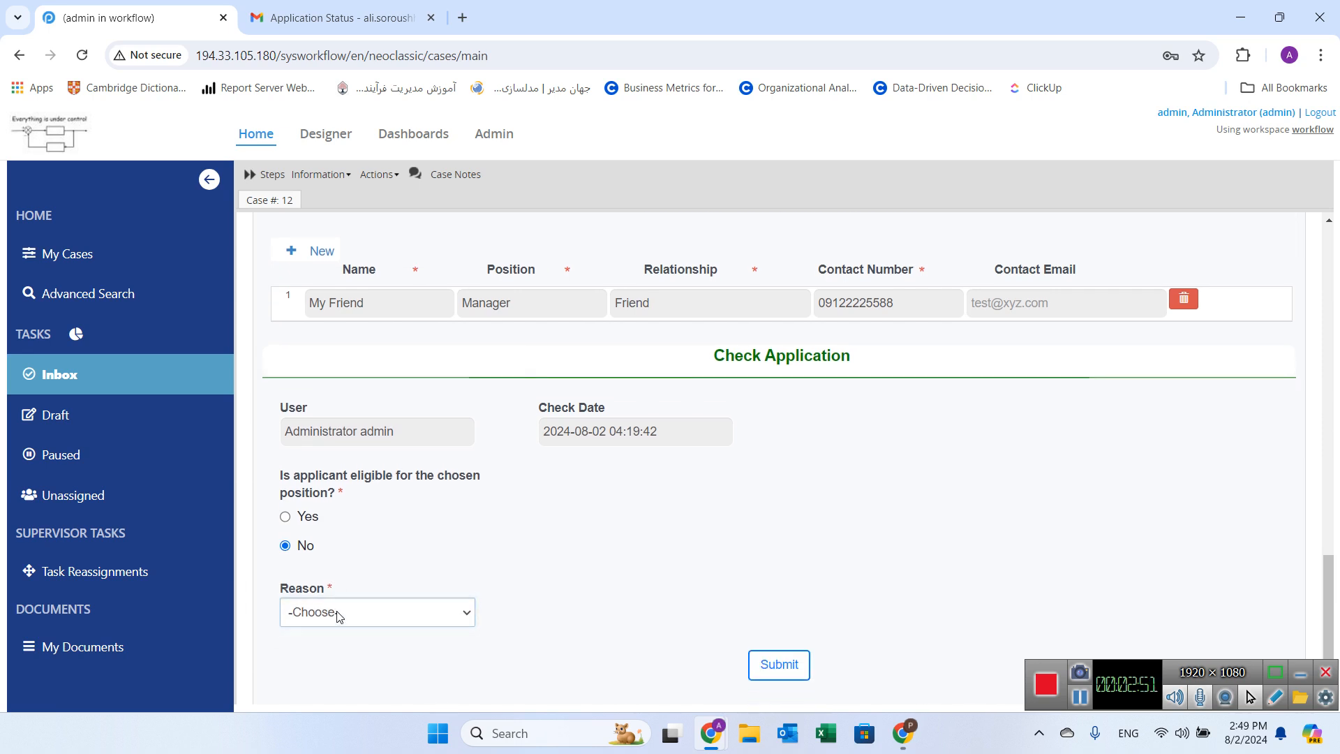
left_click(337, 614)
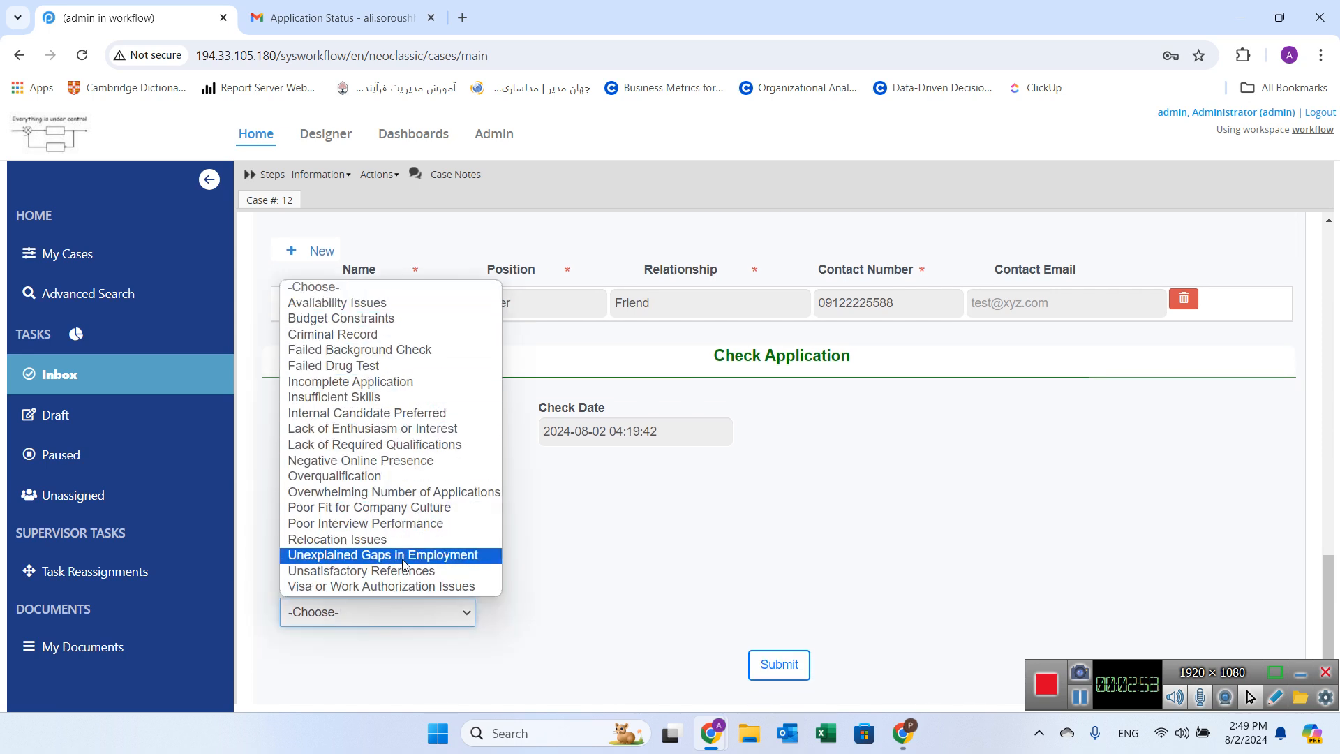
left_click(546, 574)
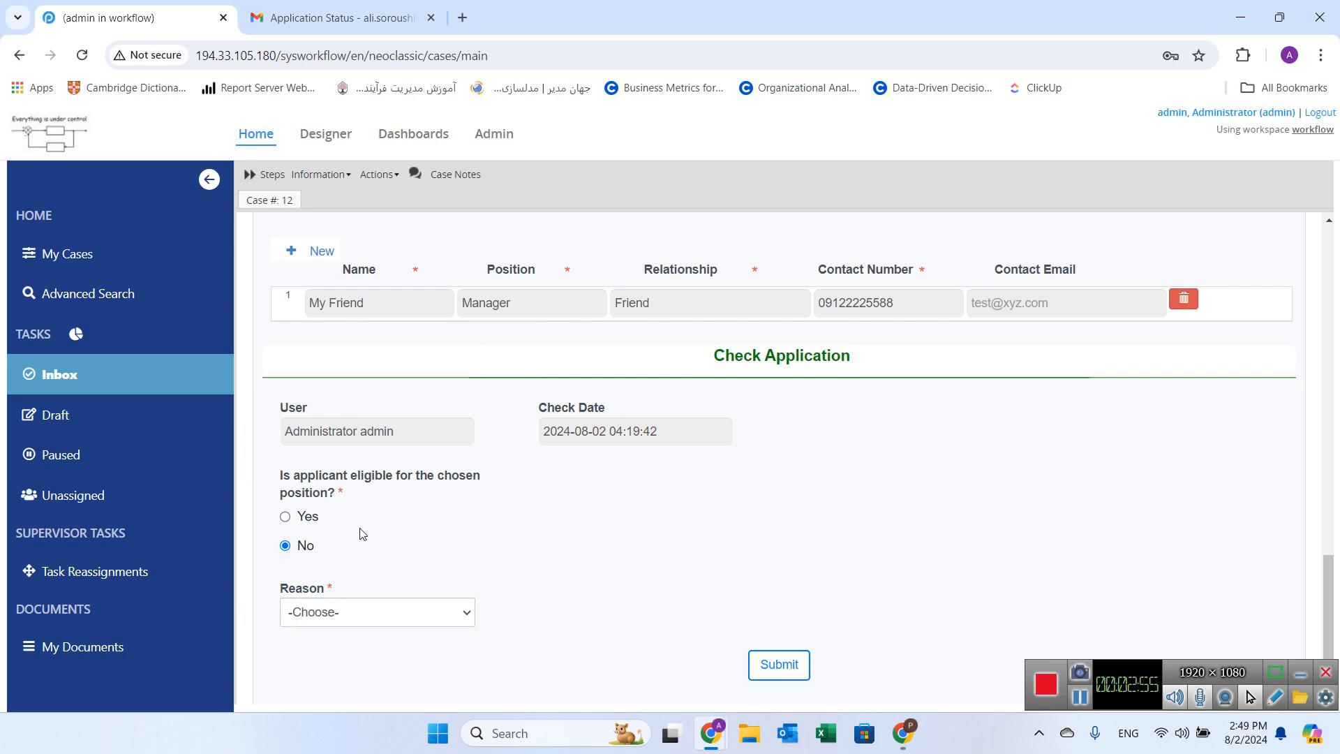
Step: Mark the applicant as eligible, set Destination Department to Technology, and submit the check
left_click(311, 518)
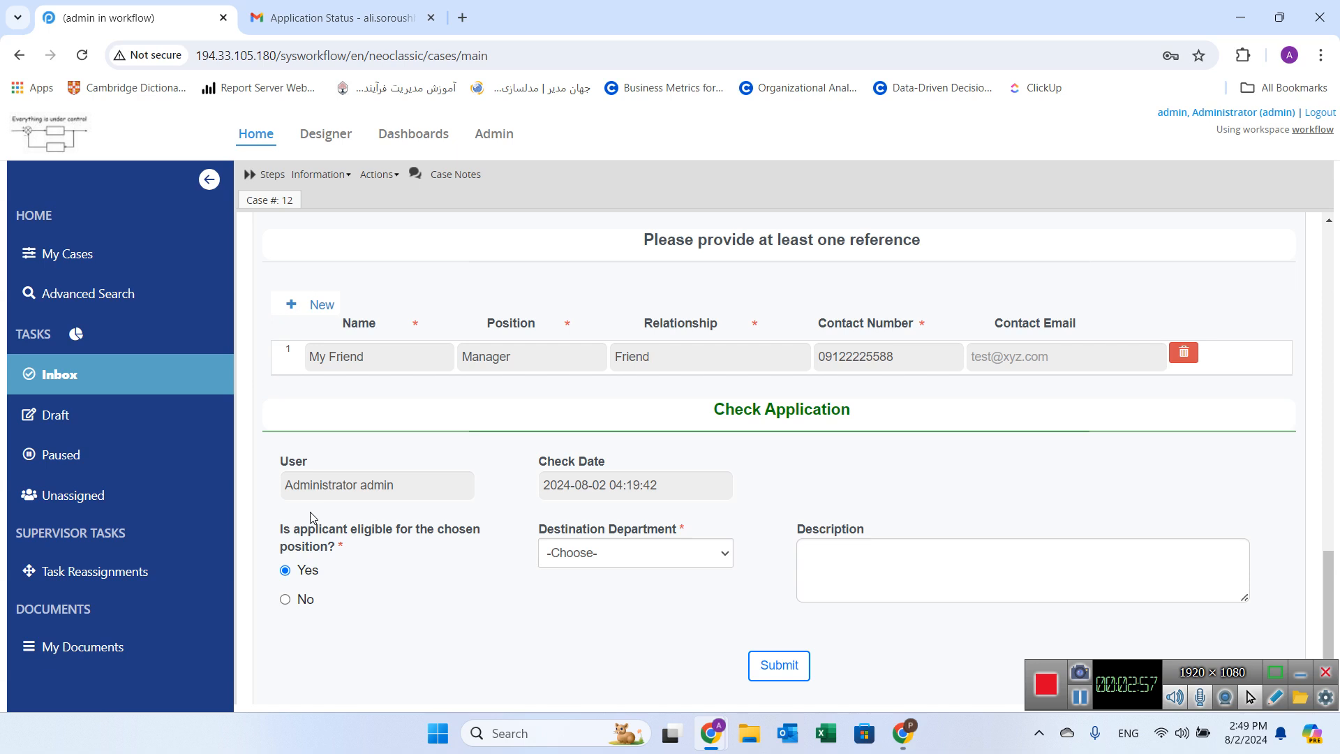
left_click(618, 546)
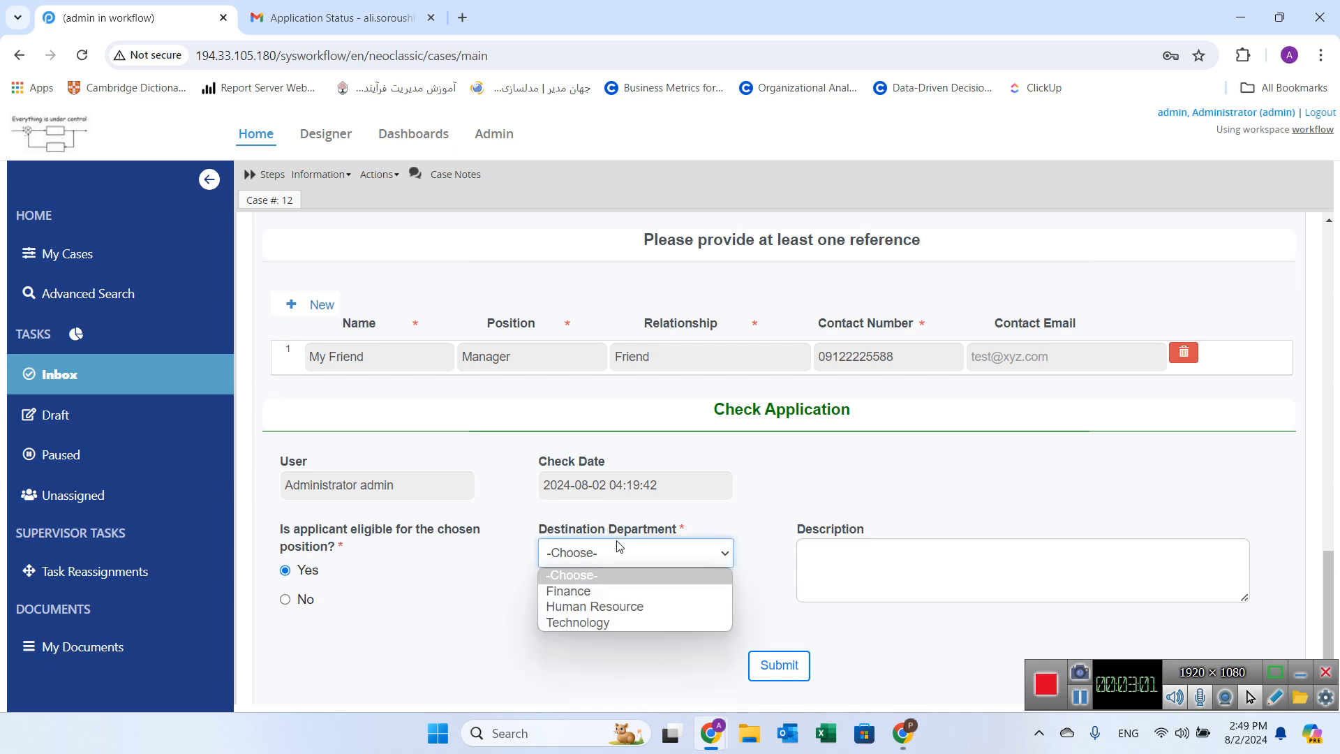
left_click(597, 626)
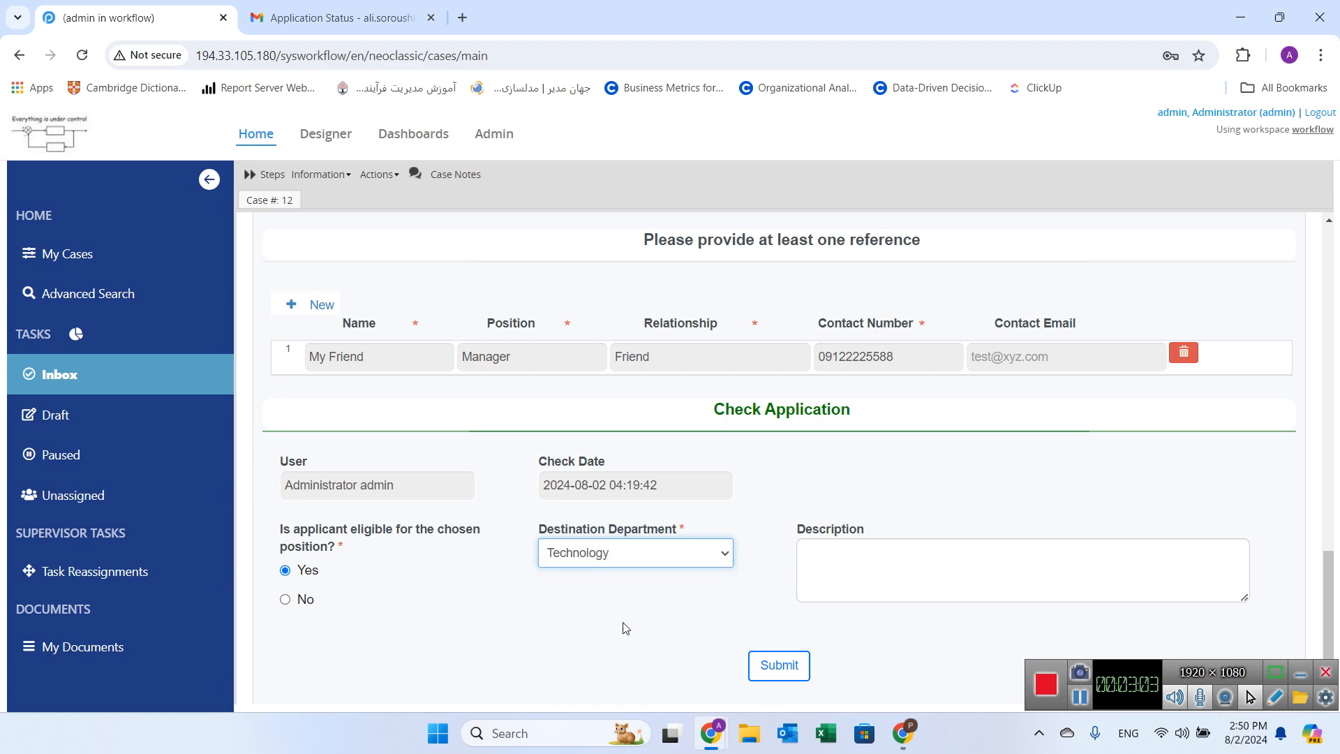
left_click(781, 665)
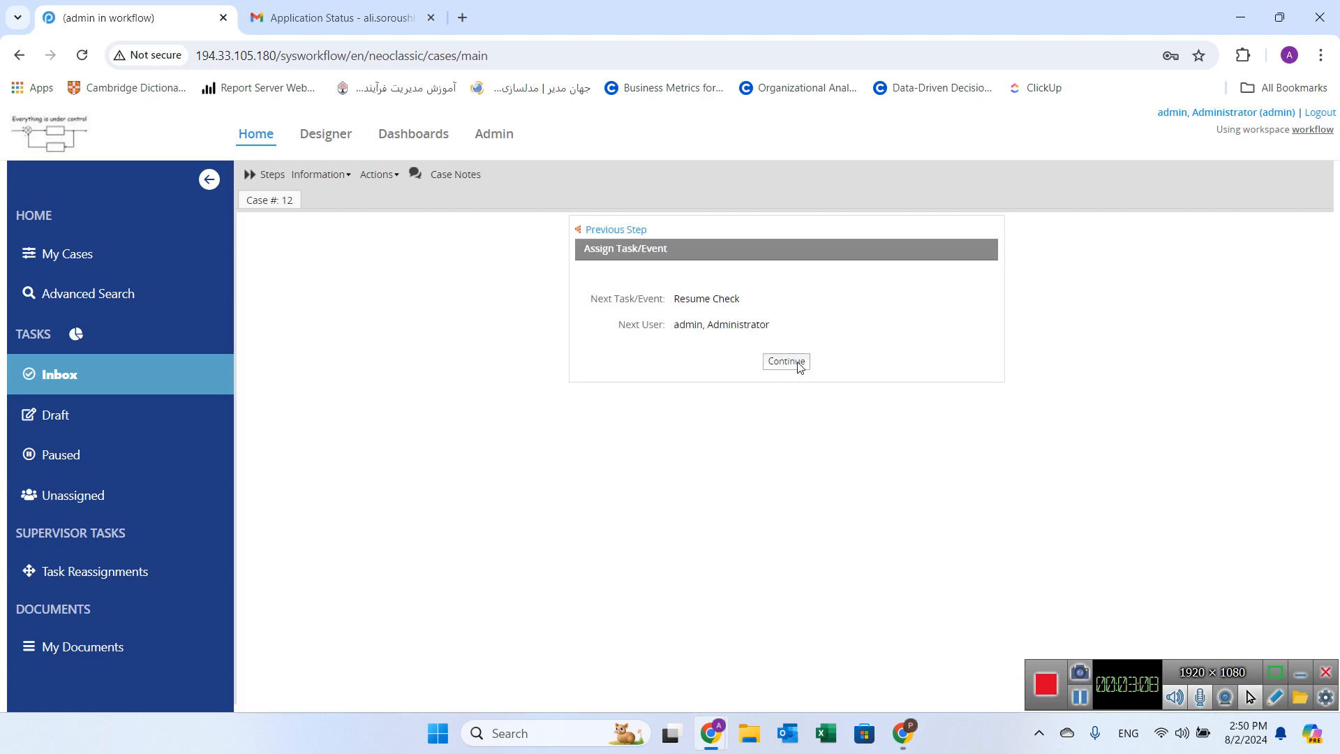
Step: Return to the case tracker window to view the case status
left_click(800, 363)
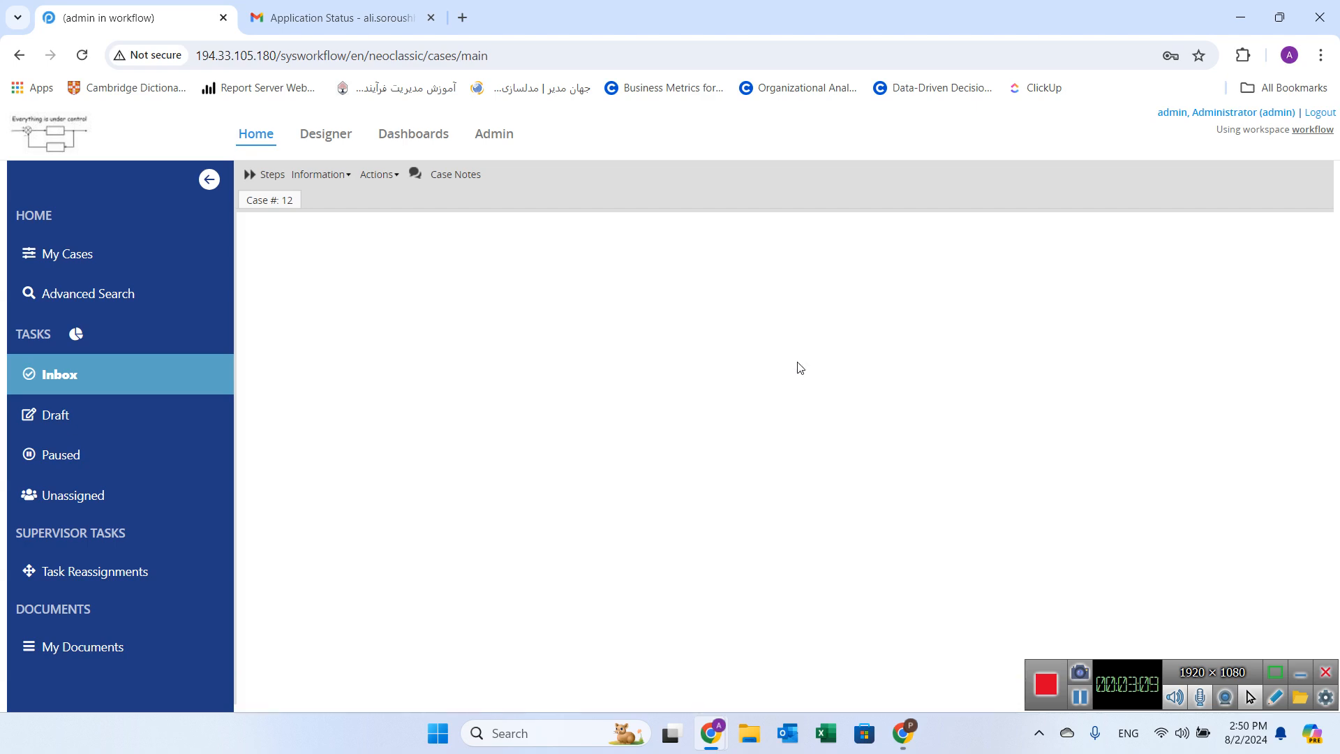
mouse_move(710, 733)
left_click(776, 662)
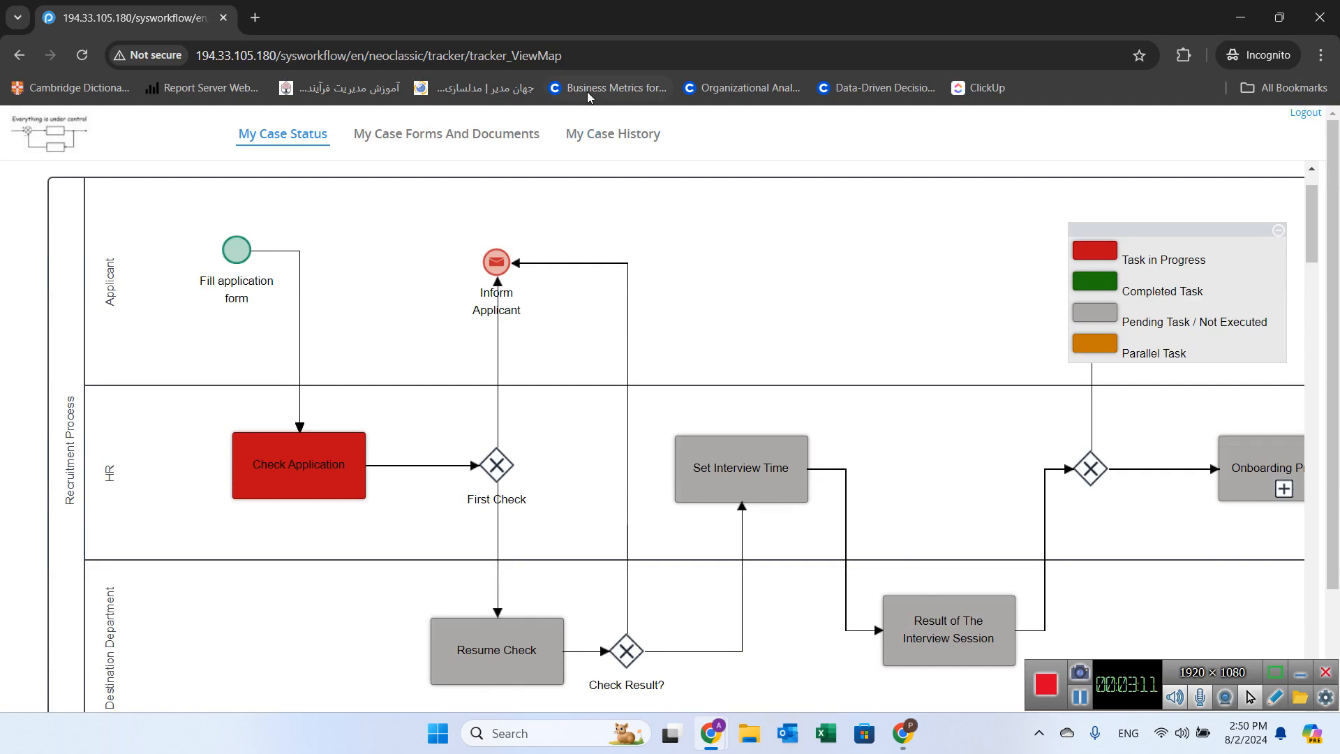
Step: Reload the case tracker page and view the updated process map status
left_click(601, 50)
key("Return")
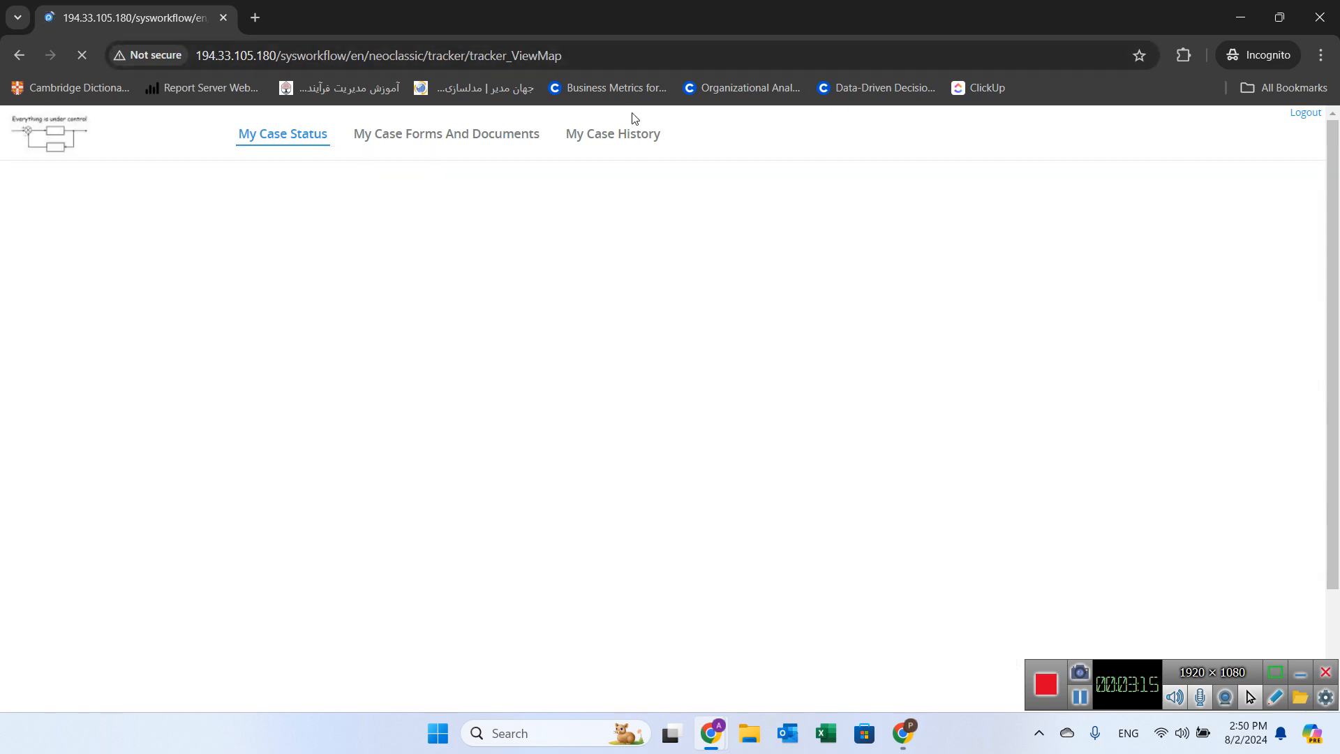
scroll(891, 261, "down", 3)
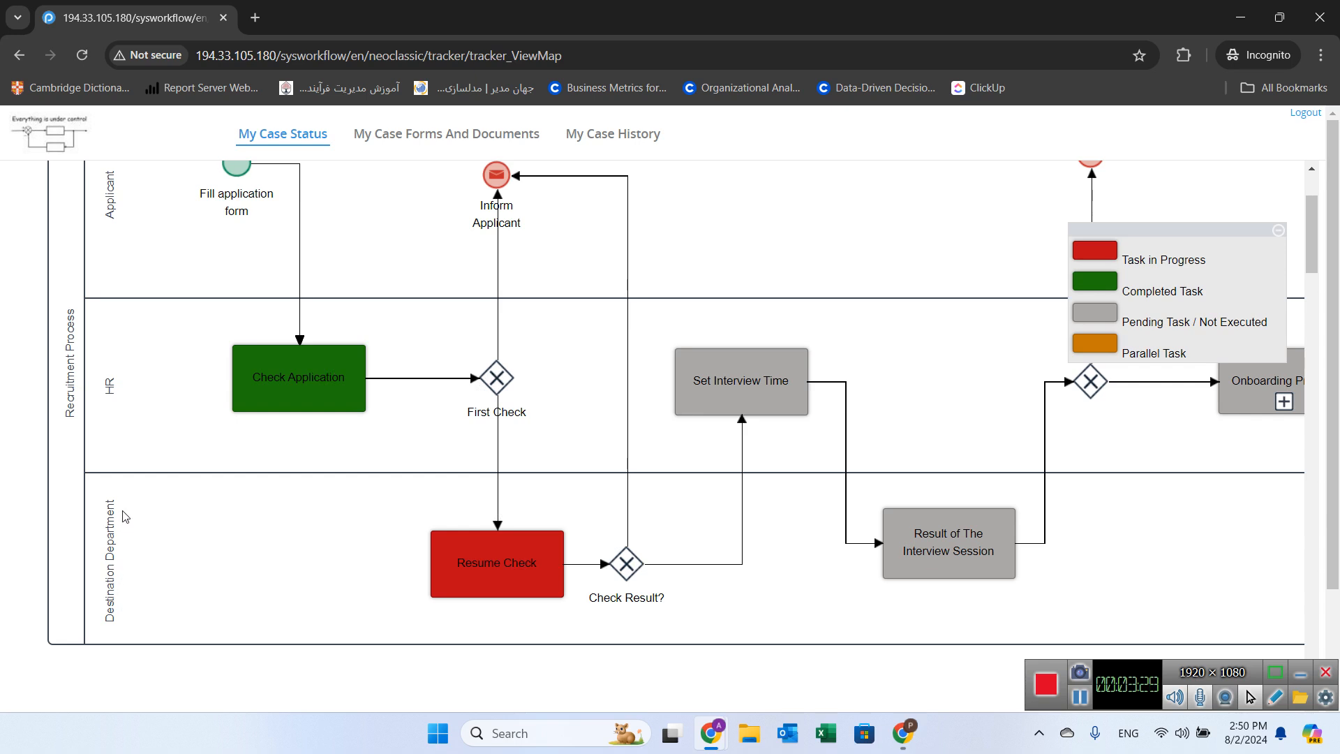
Step: Reopen case 12 as administrator, choose "Set interview time with applicant" as the technical result, and submit
mouse_move(706, 729)
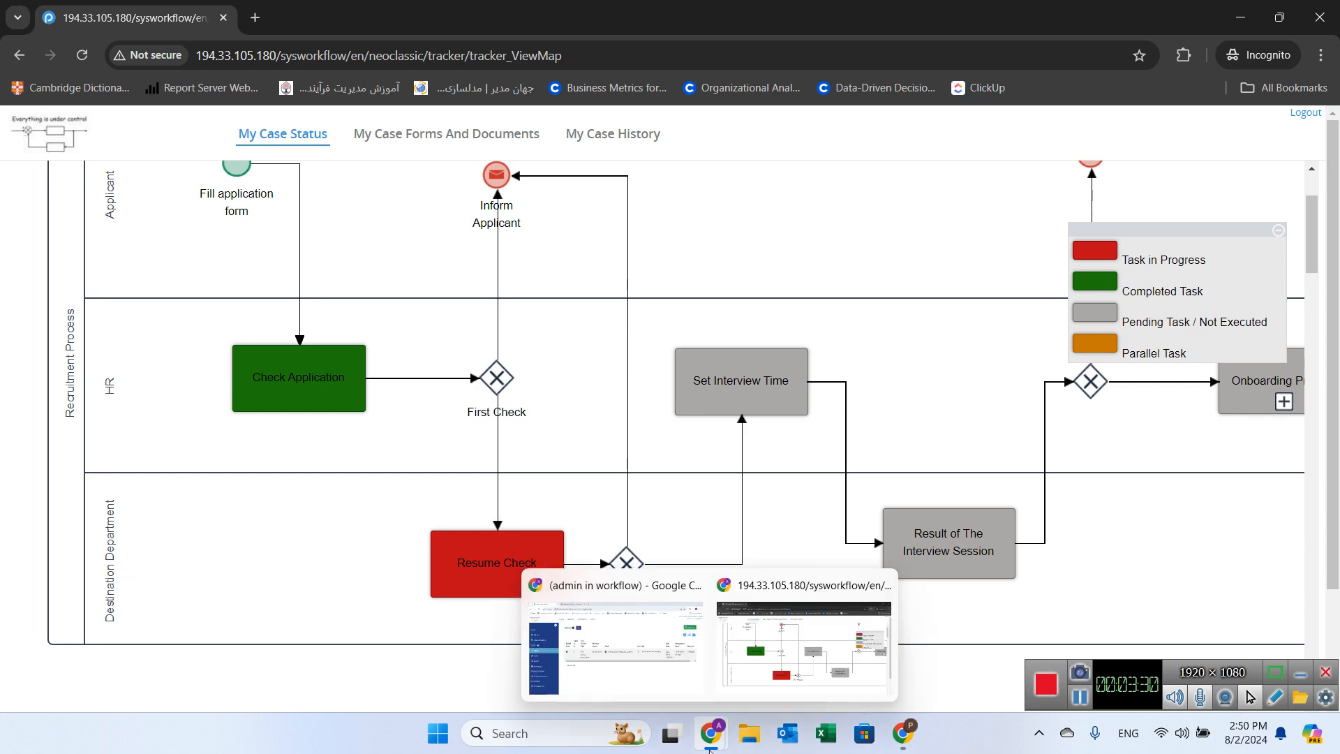
left_click(649, 657)
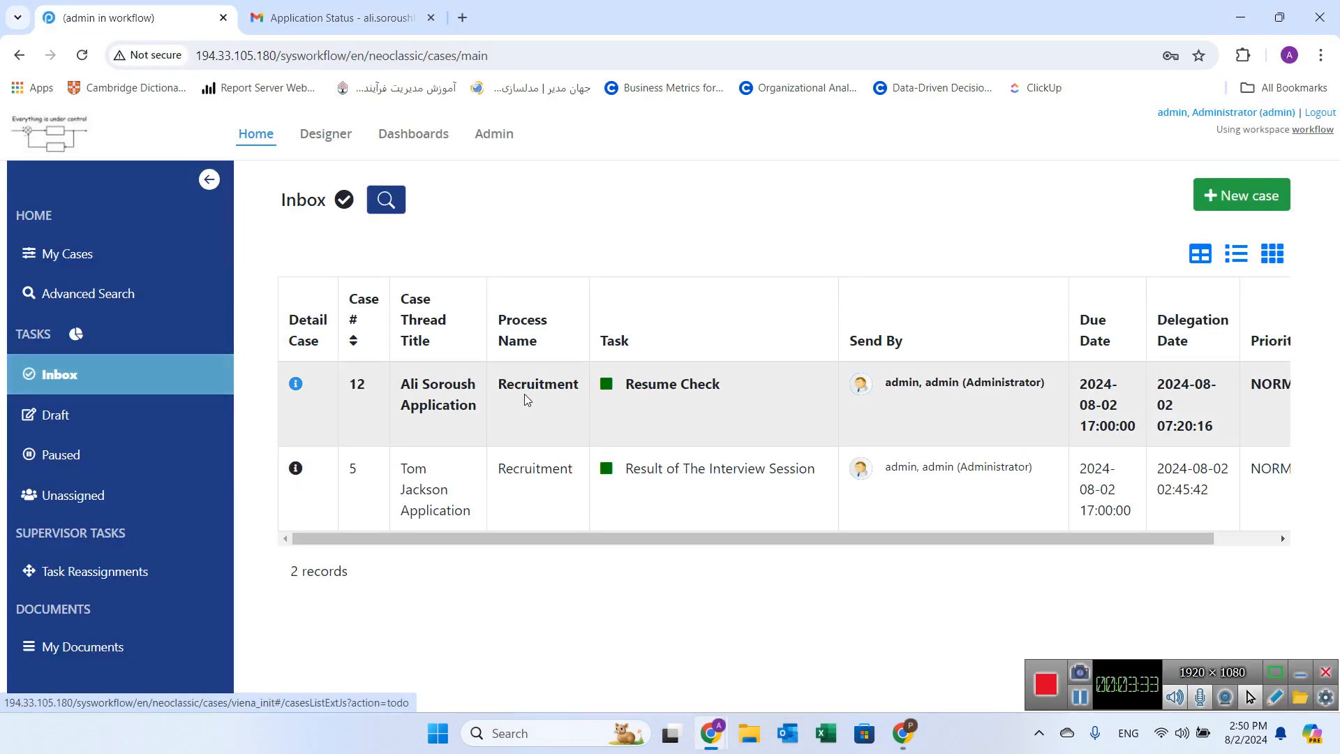
double_click(572, 406)
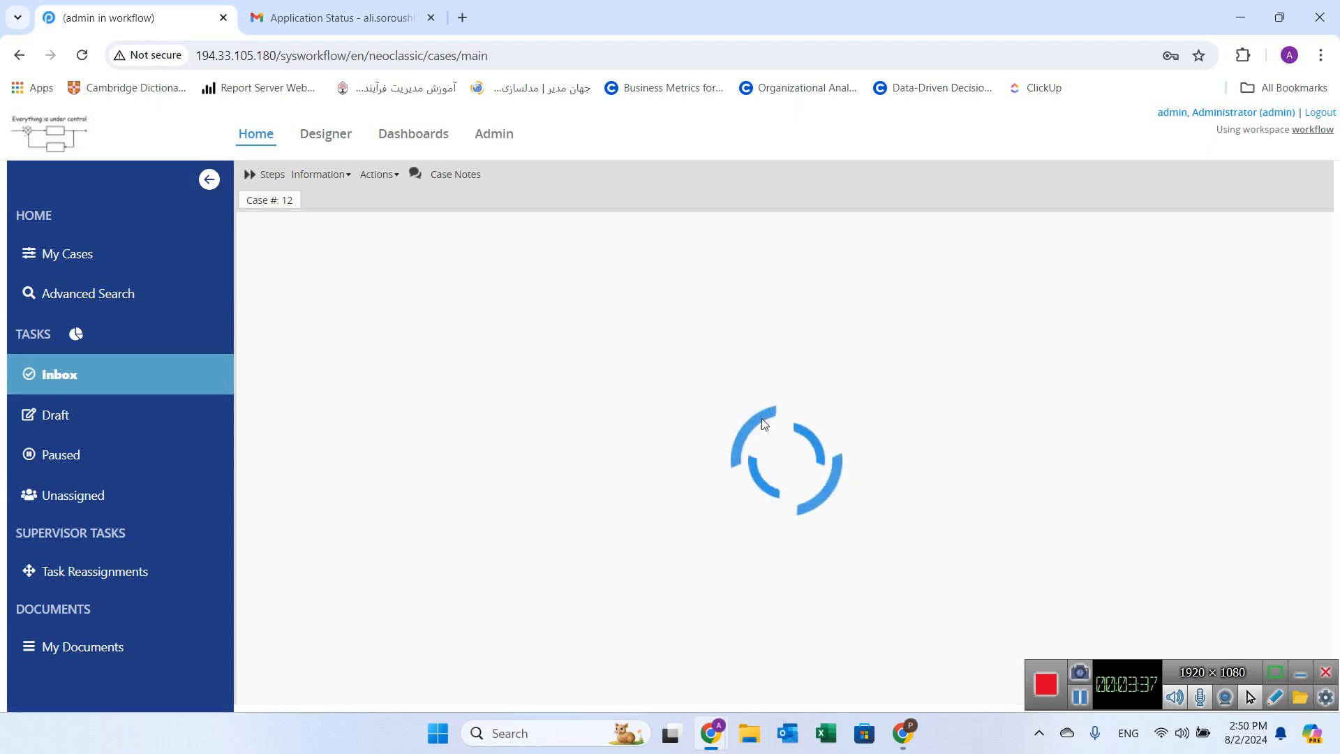
scroll(754, 422, "down", 20)
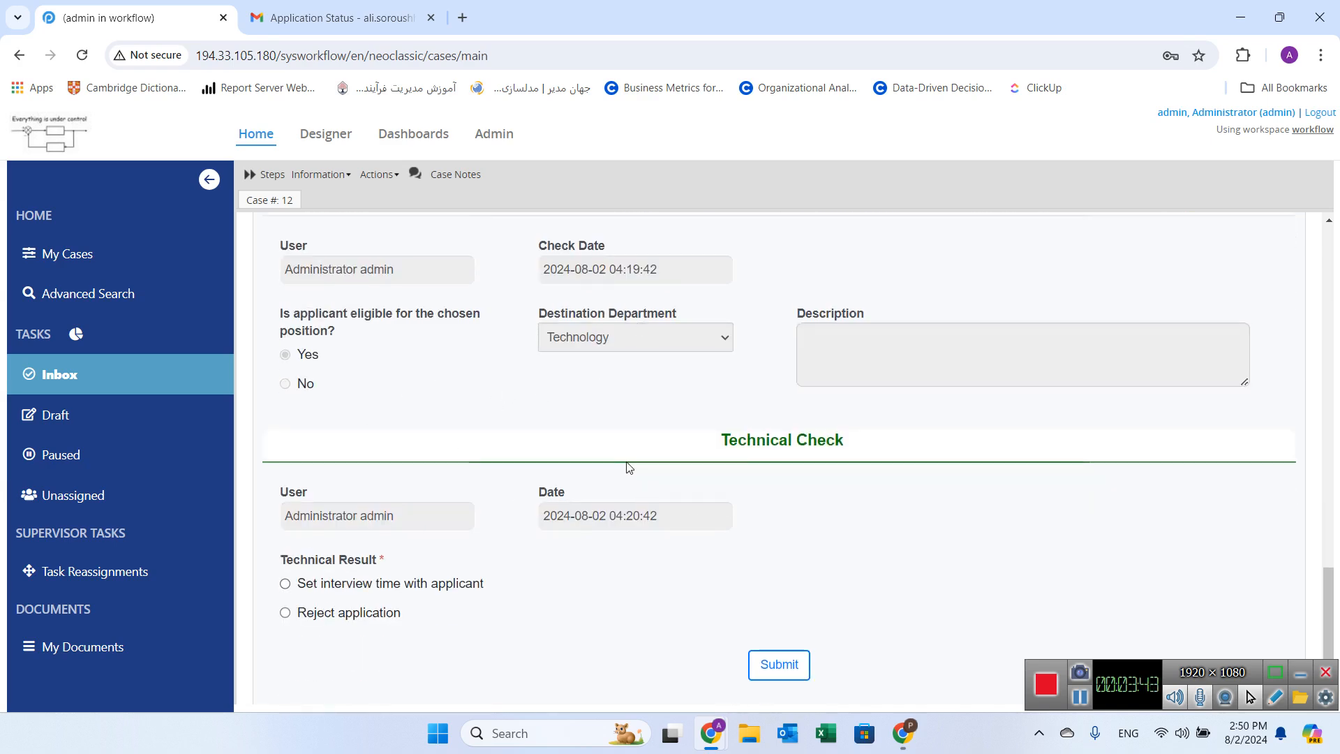
left_click(286, 585)
left_click(781, 664)
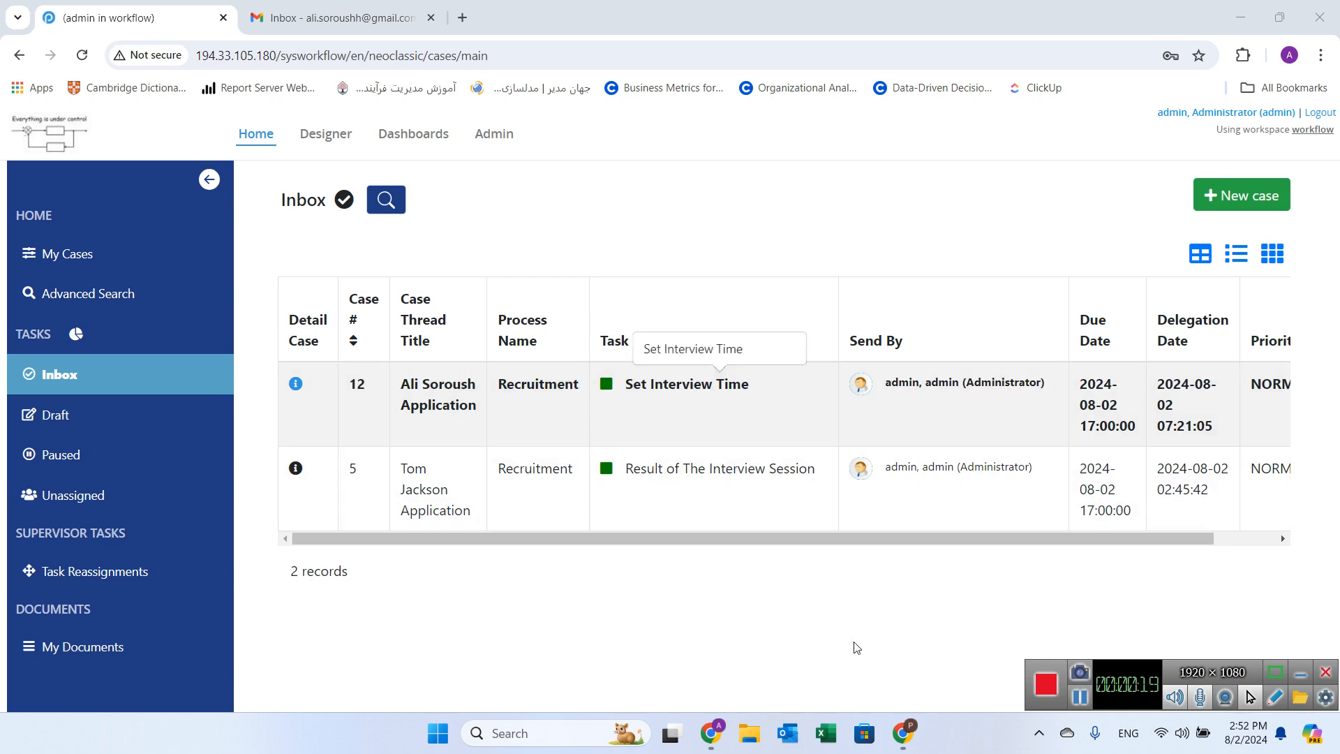
Step: Review this week's meetings in Google Calendar
left_click(901, 732)
left_click(129, 18)
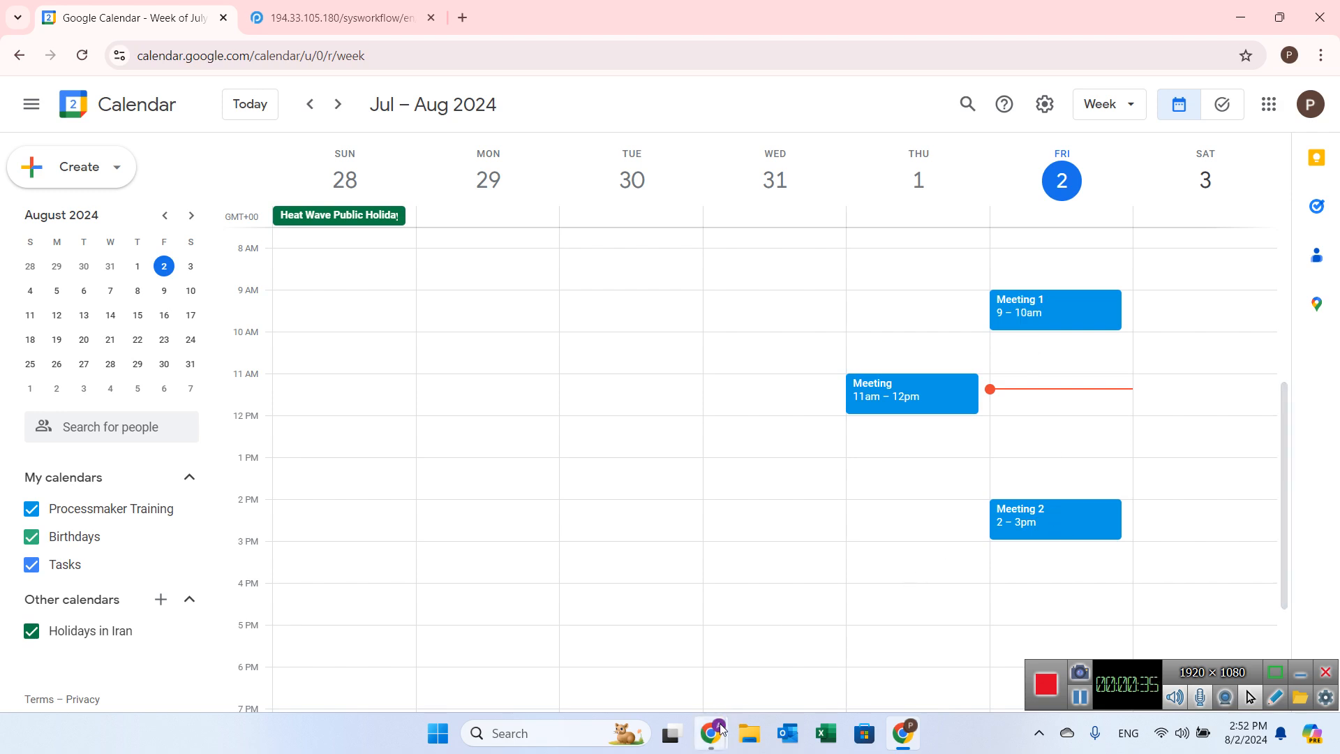
Step: Open case 12's Set Interview Time form, set Interview Date to 2024-08-02, and search the calendar
mouse_move(710, 733)
left_click(663, 687)
left_click(346, 420)
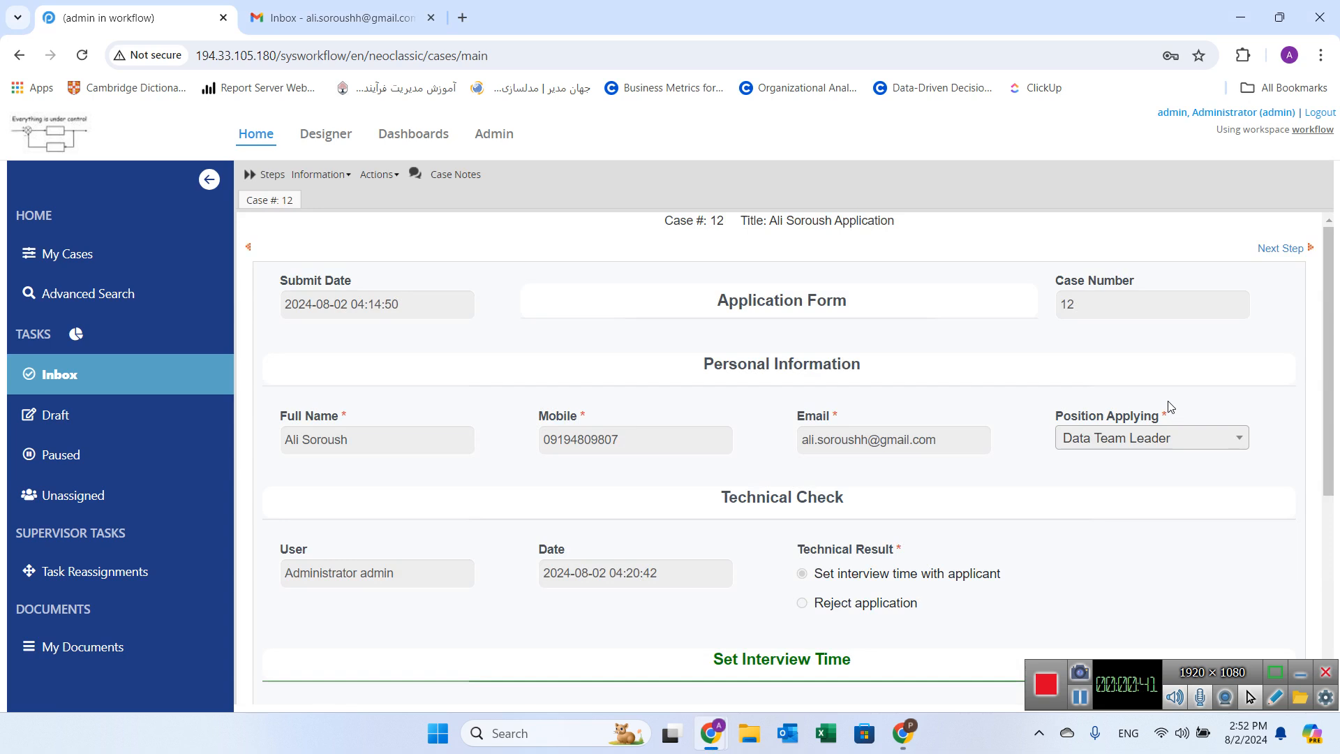
scroll(1173, 398, "down", 2)
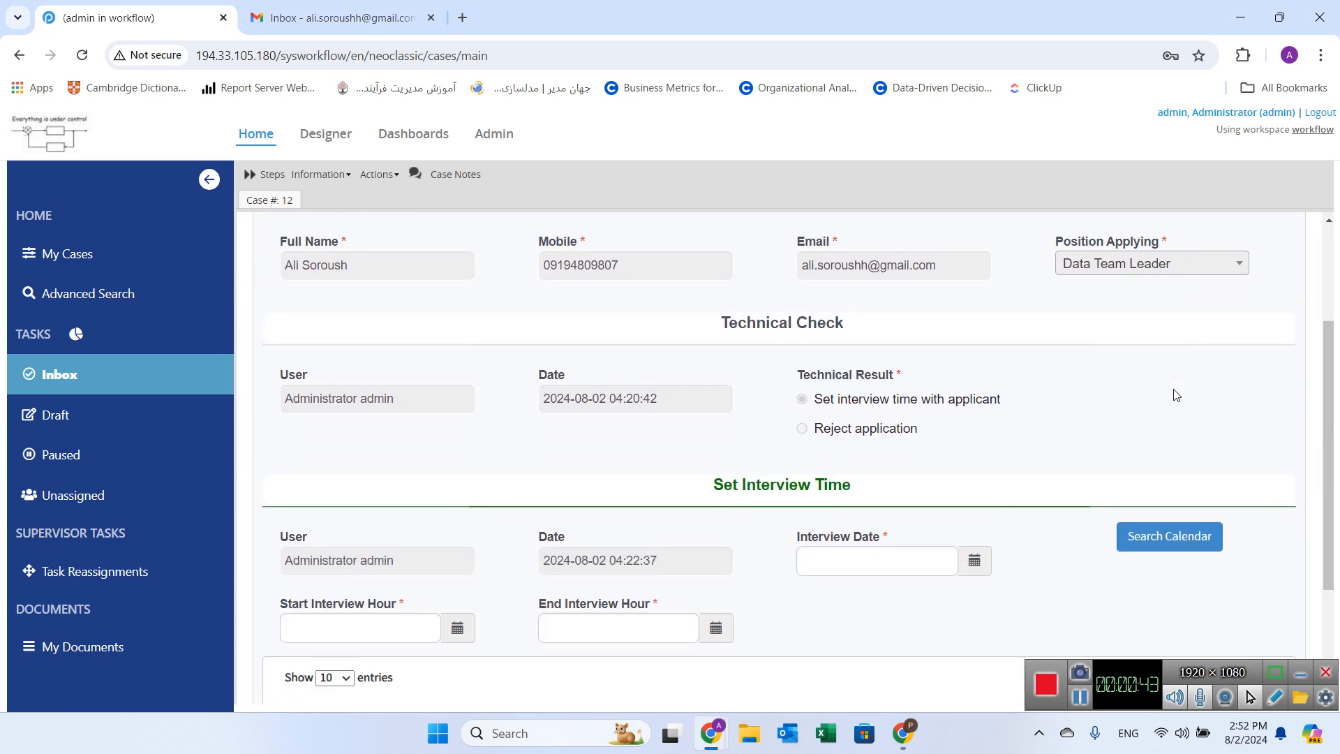
scroll(1176, 395, "down", 1)
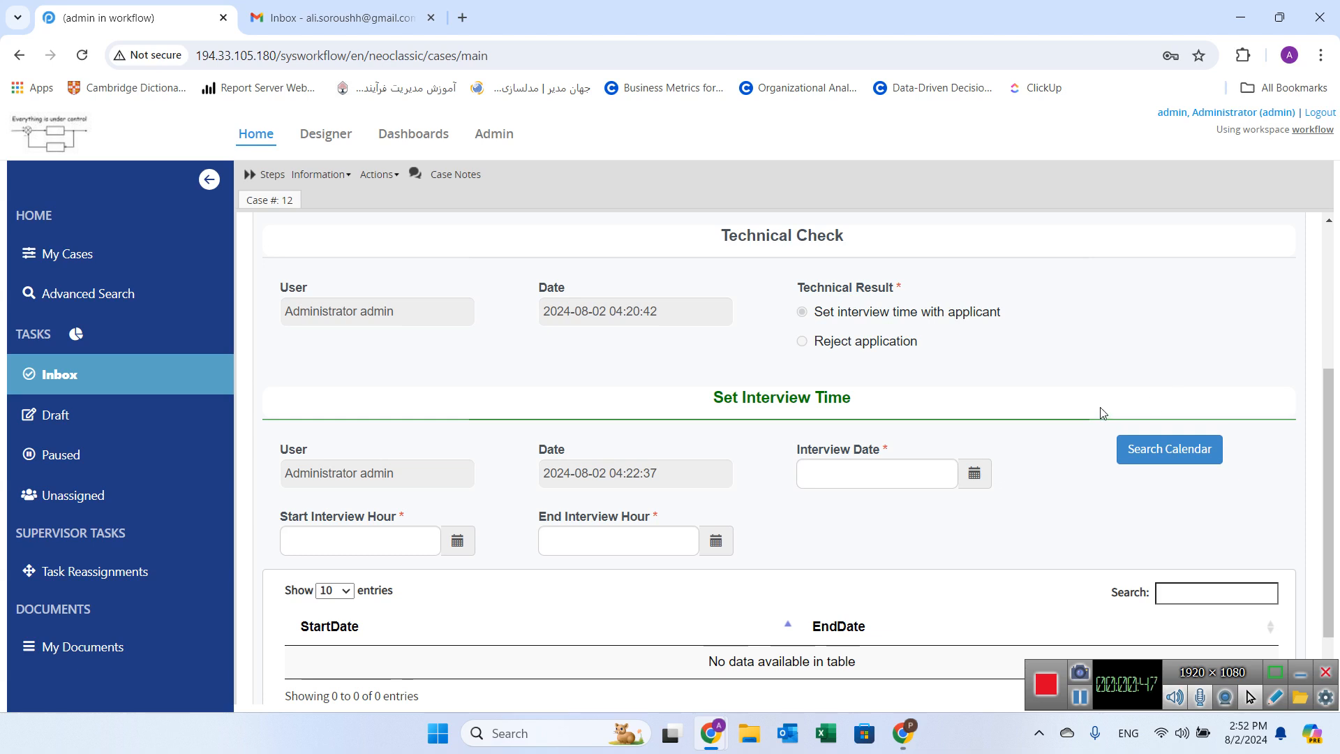
scroll(1101, 412, "down", 1)
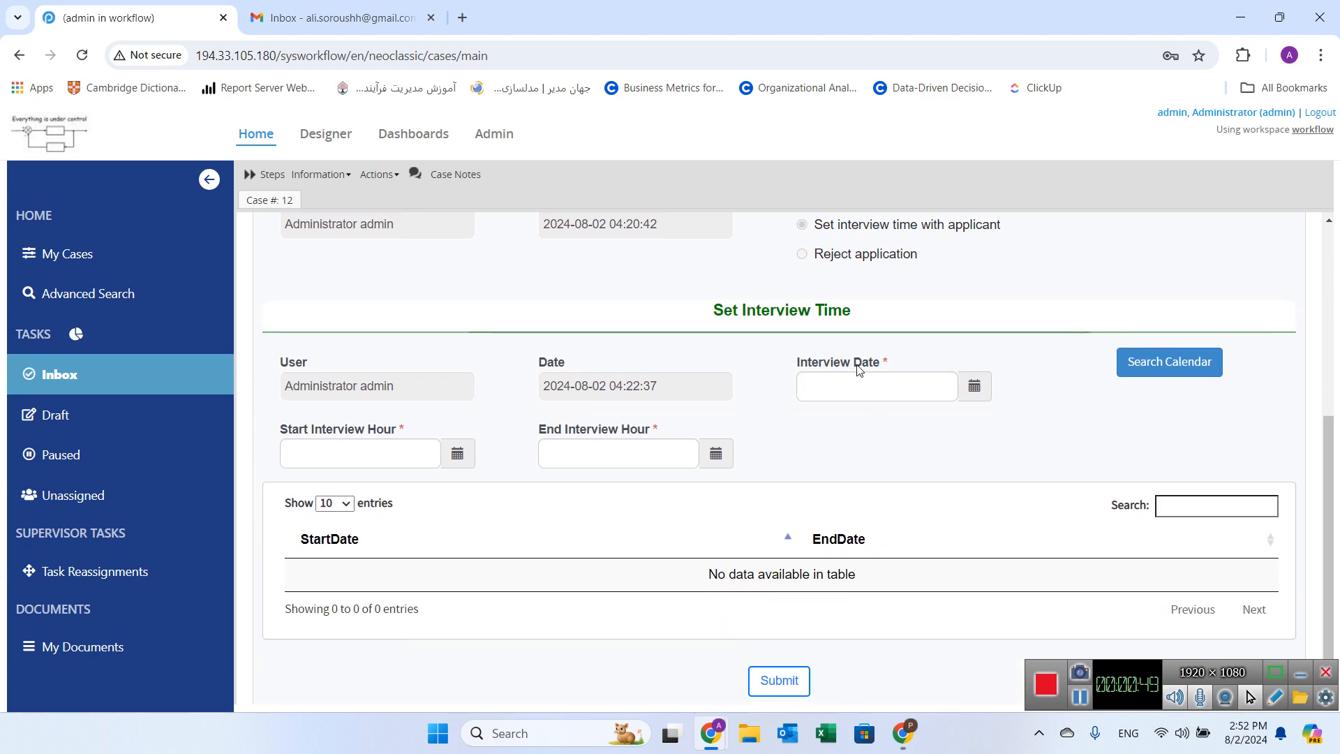
left_click(974, 388)
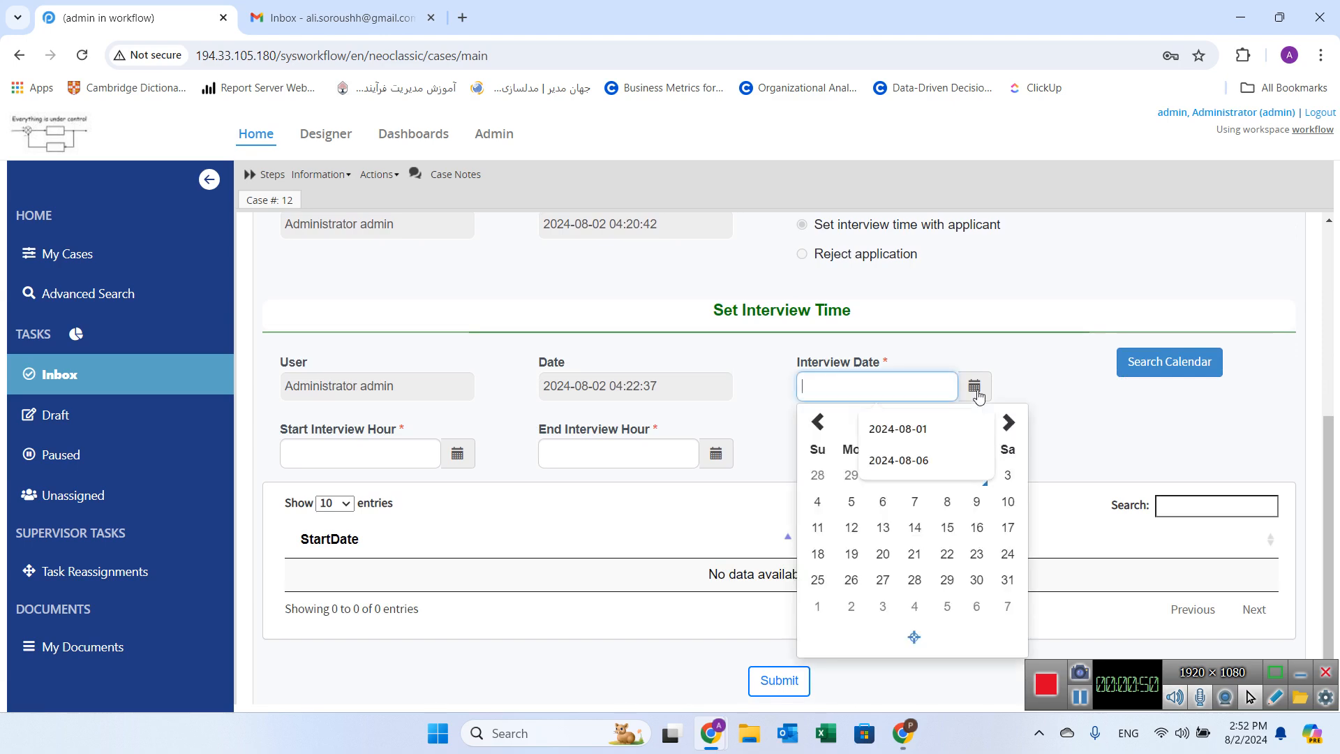
left_click(978, 483)
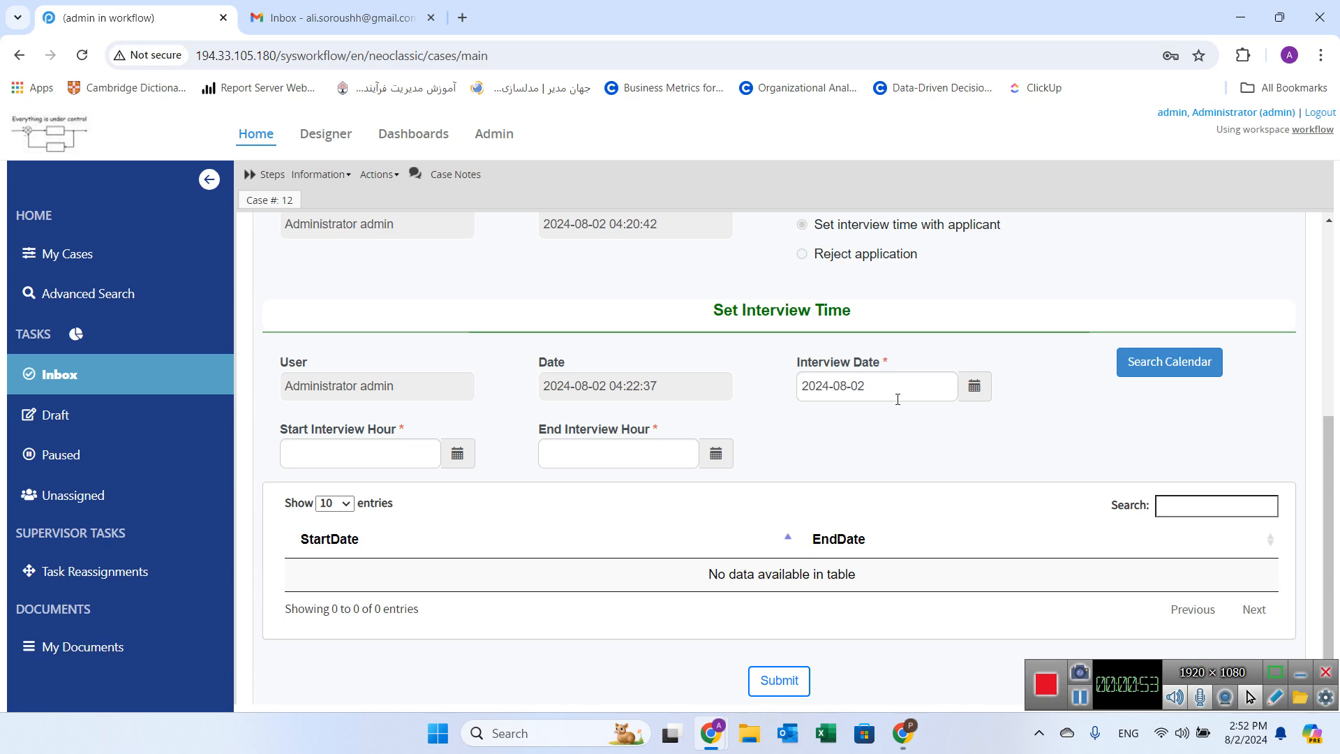
left_click(1170, 364)
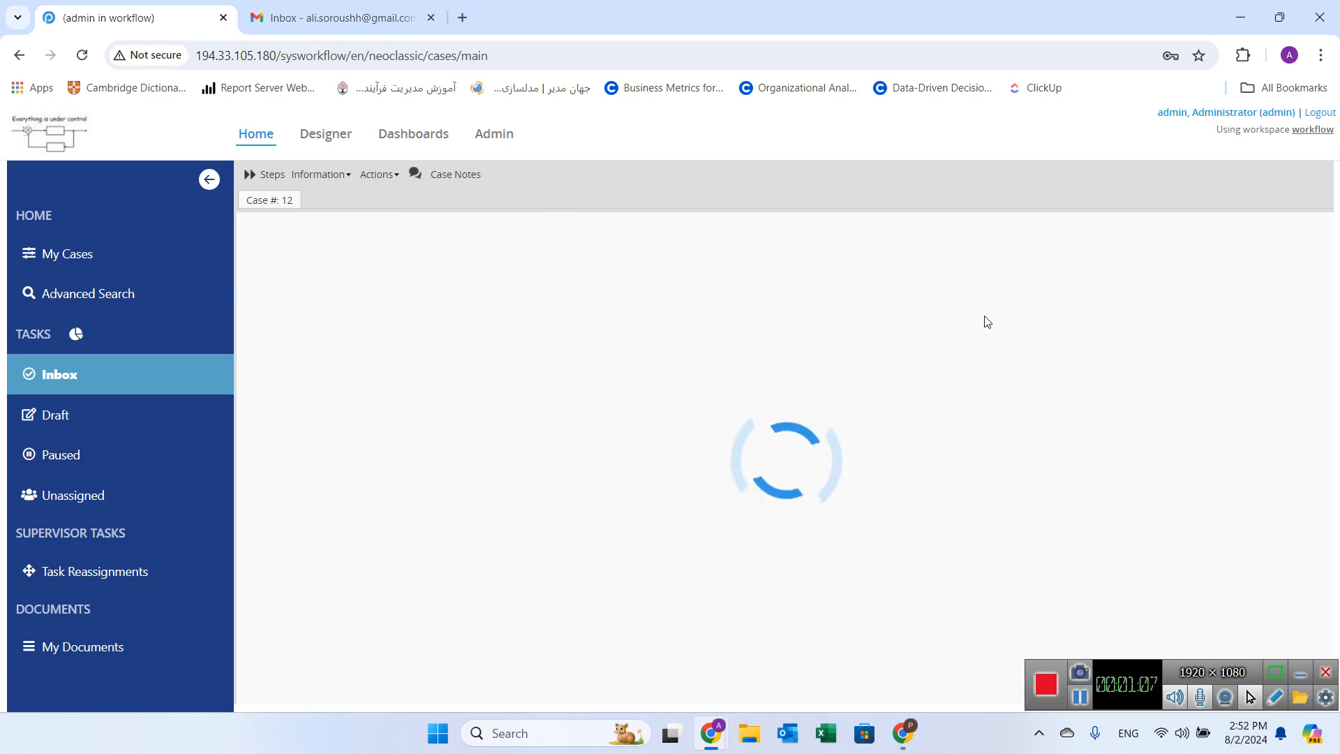
Step: Compare the listed busy time slots with the meetings in Google Calendar
scroll(928, 322, "down", 5)
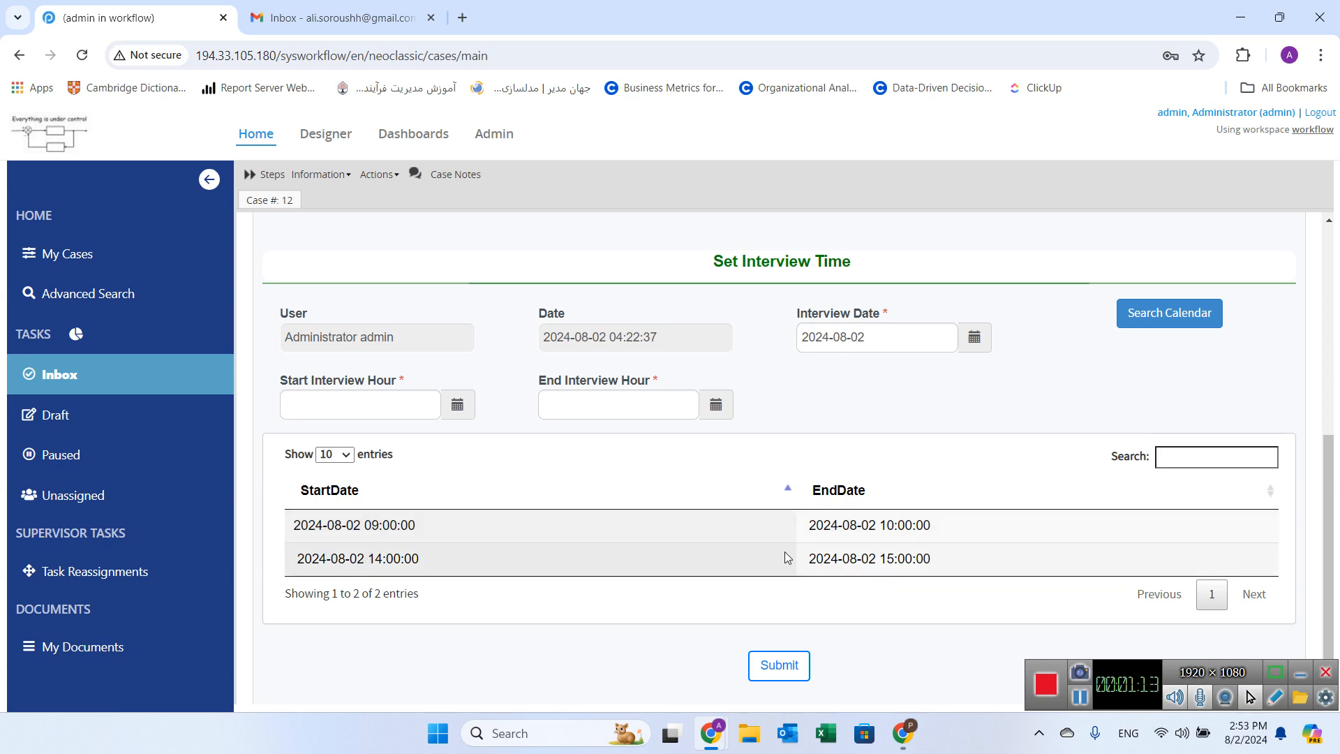
left_click(902, 733)
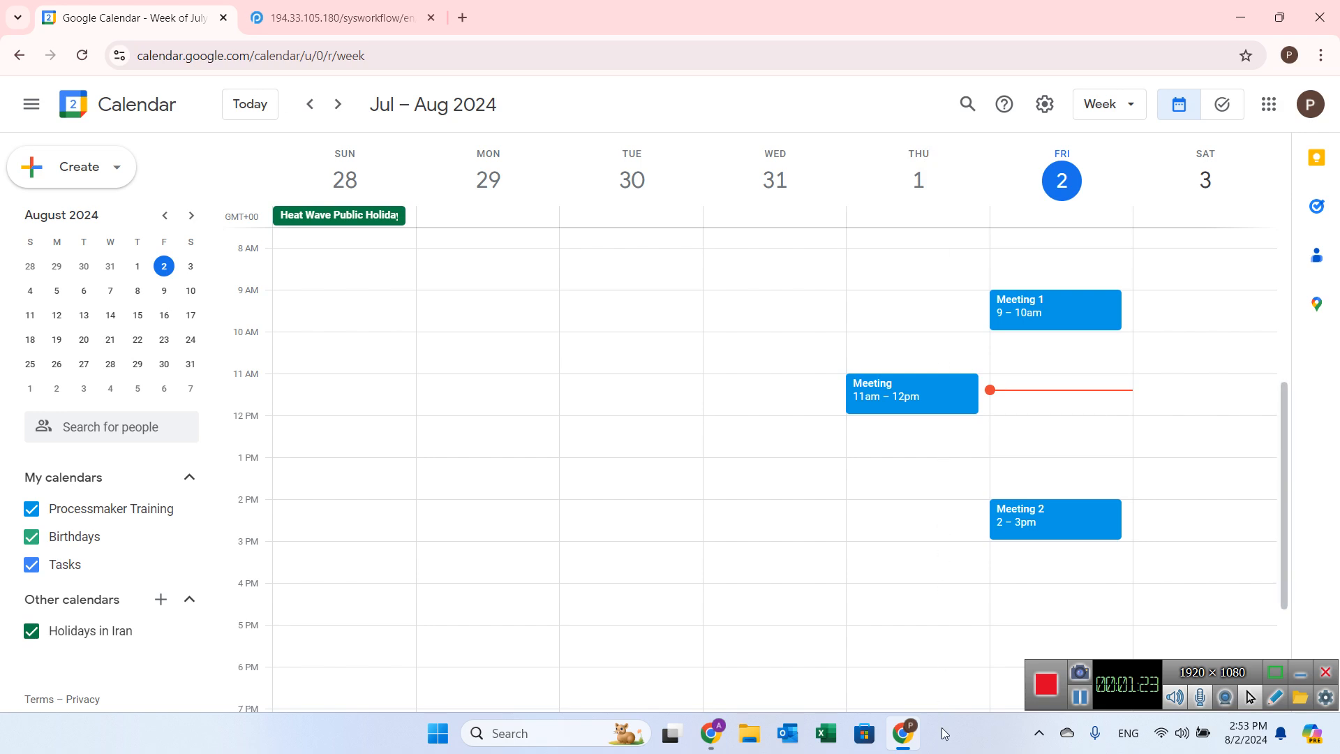
mouse_move(723, 734)
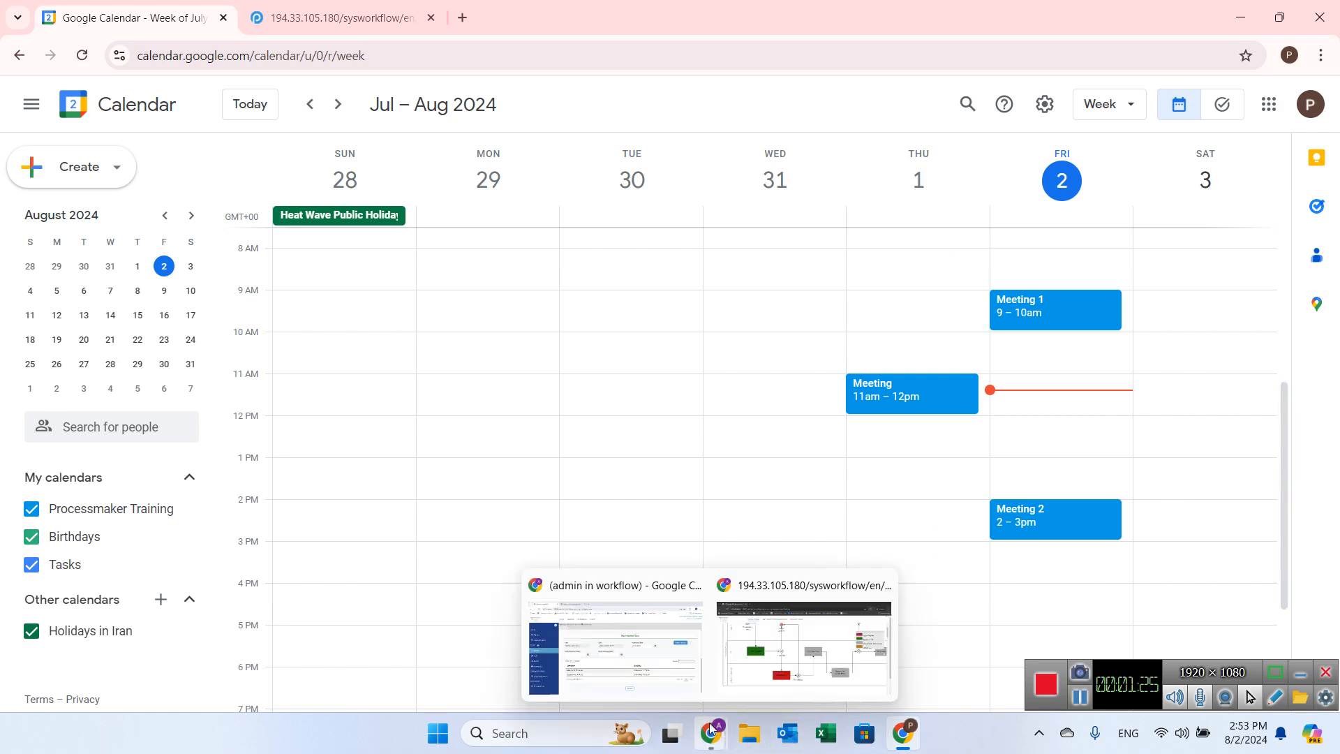
left_click(642, 676)
Step: Change Interview Date to 2024-08-01 and search the calendar again
left_click(973, 338)
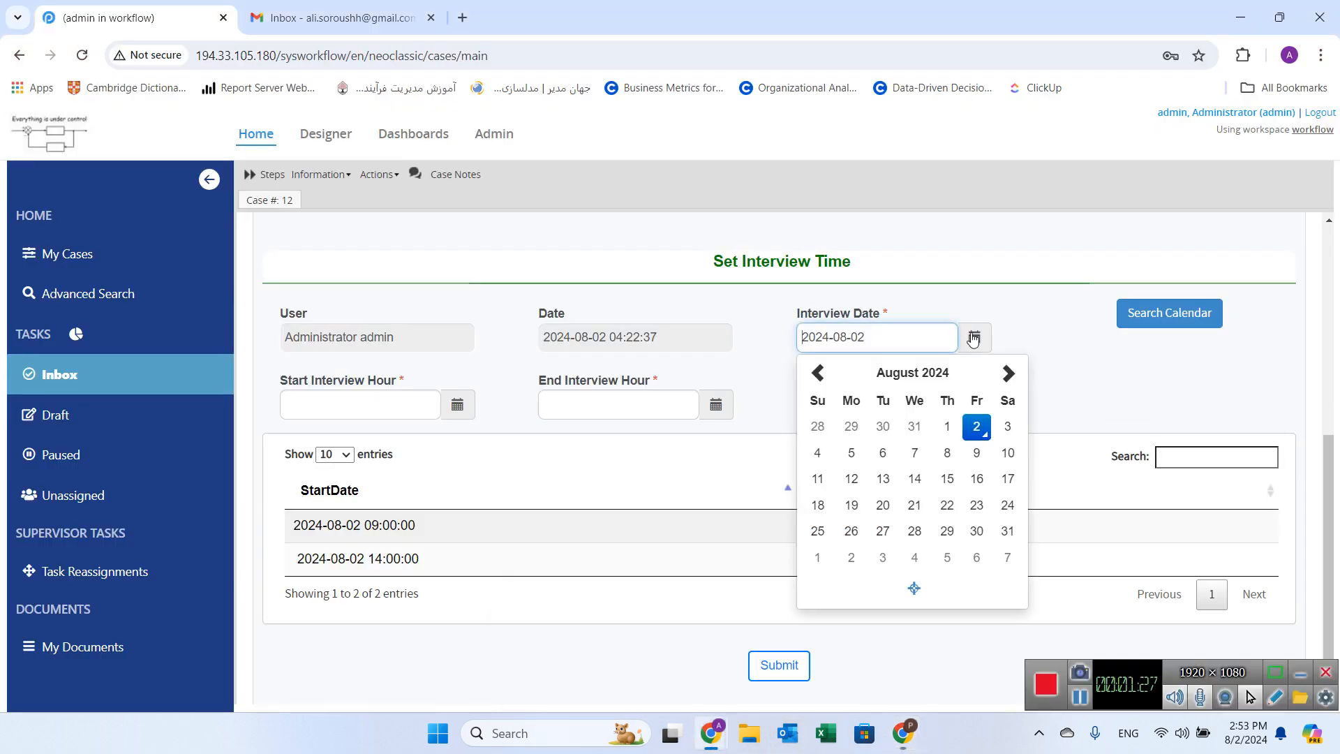
left_click(946, 427)
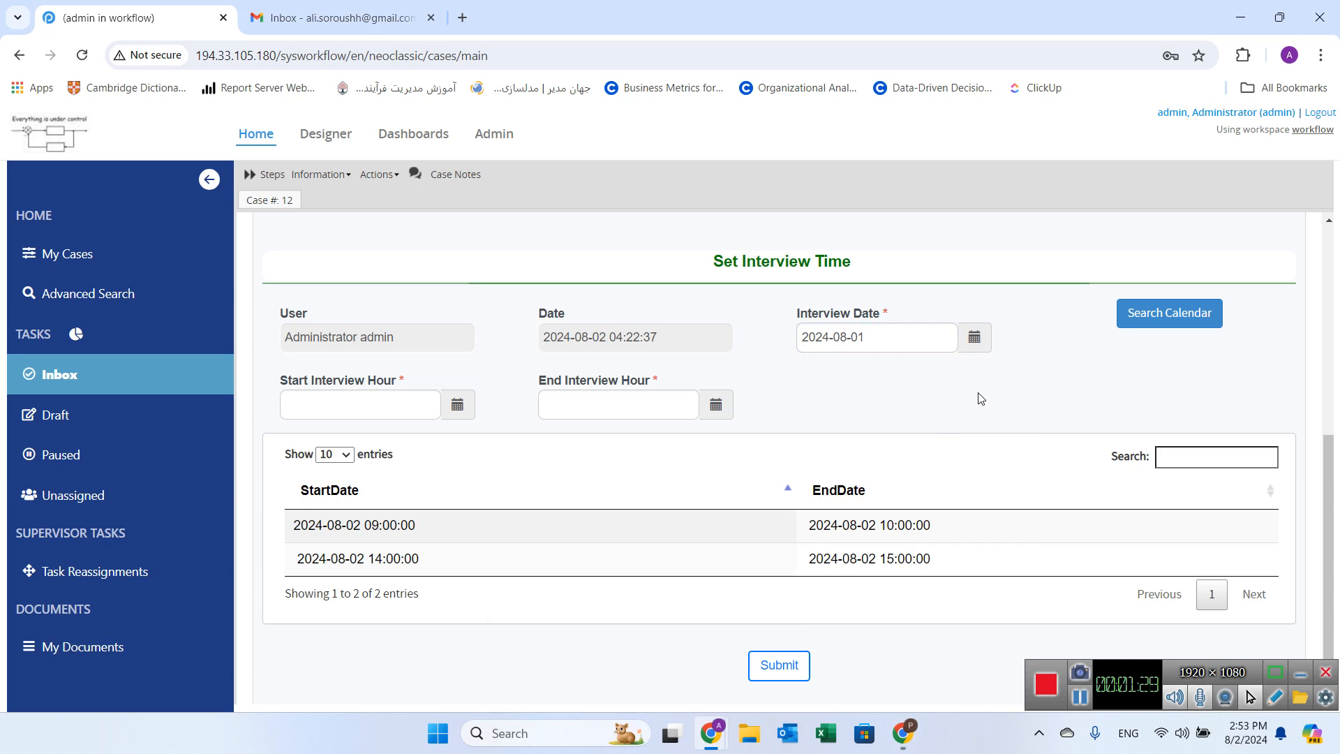
left_click(1168, 314)
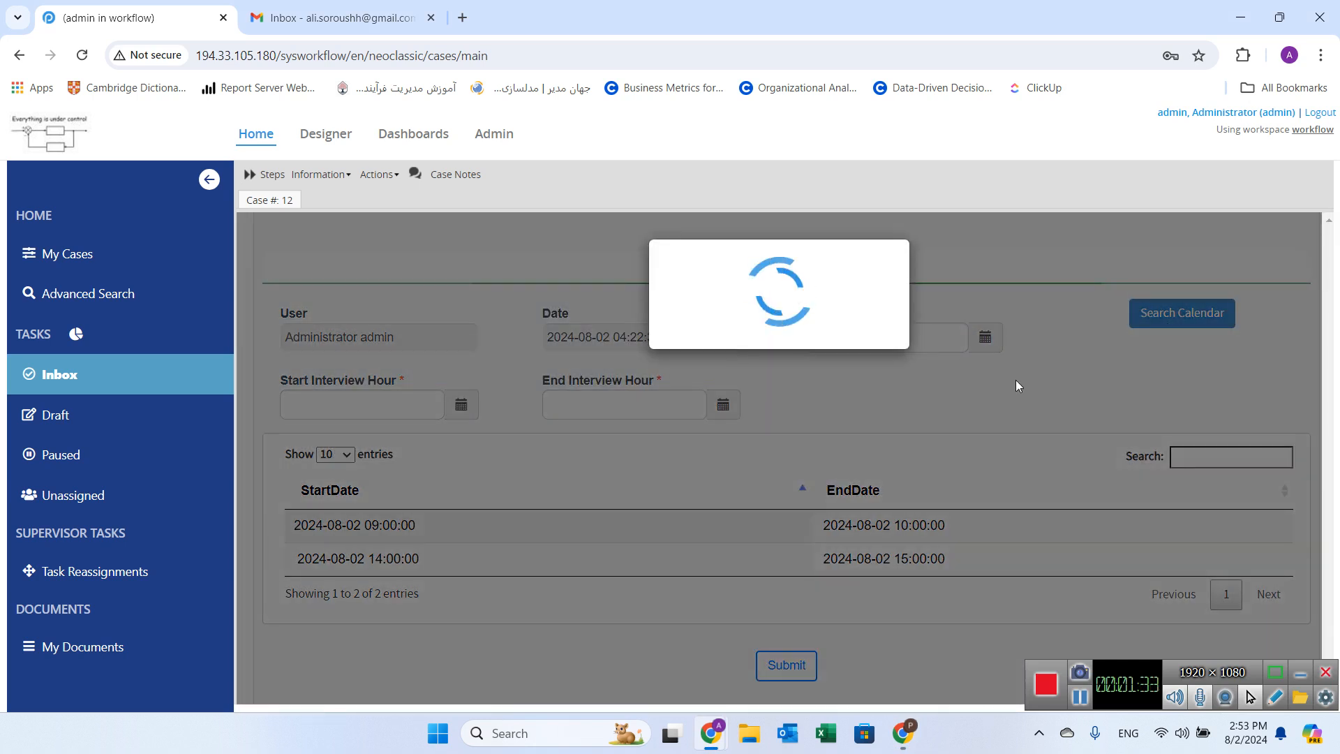
Step: Compare the new busy slot list against Google Calendar's meetings for 1 August
mouse_move(902, 744)
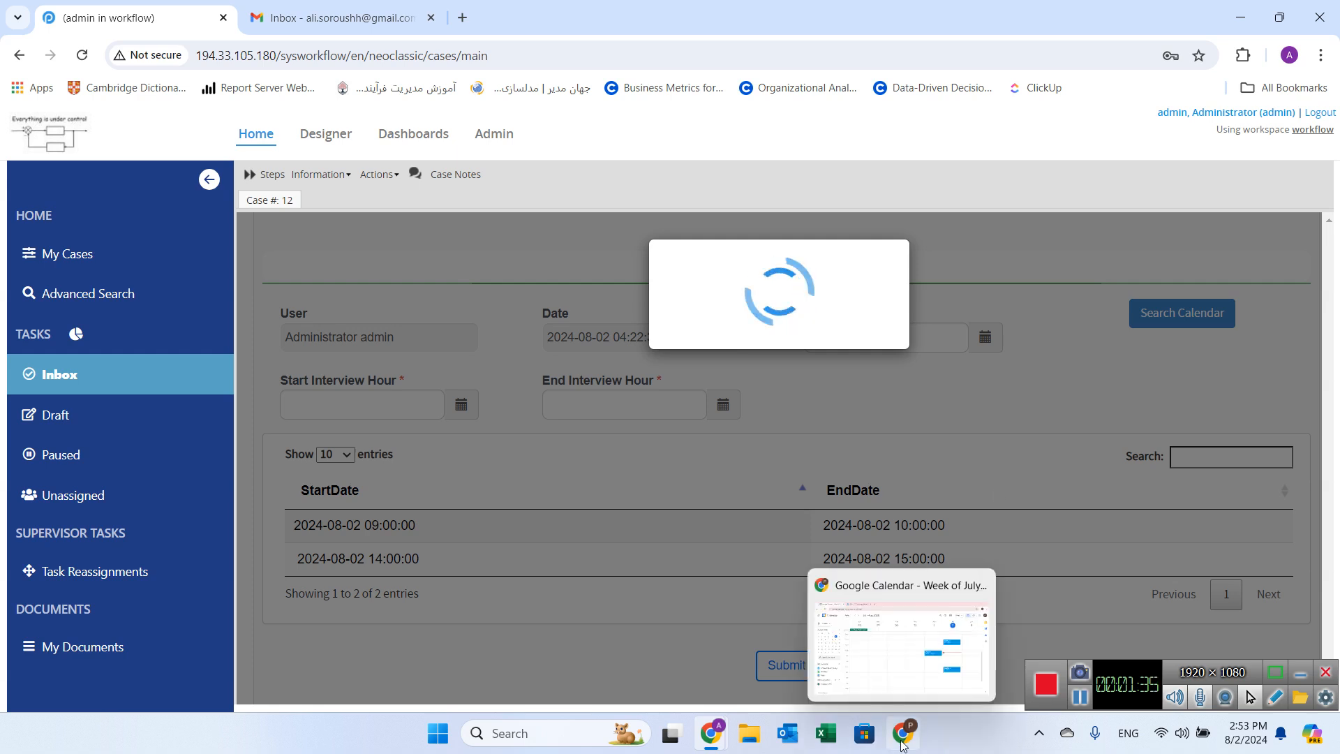
left_click(919, 656)
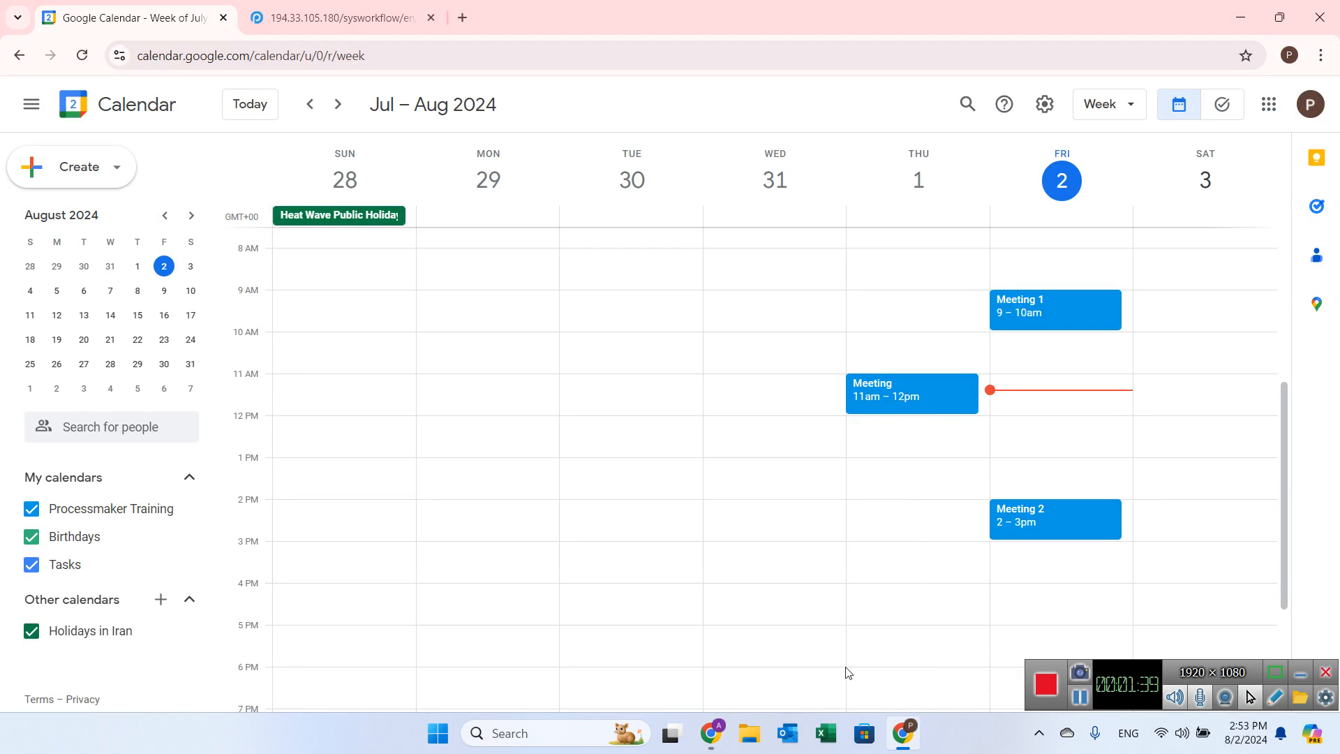
mouse_move(710, 734)
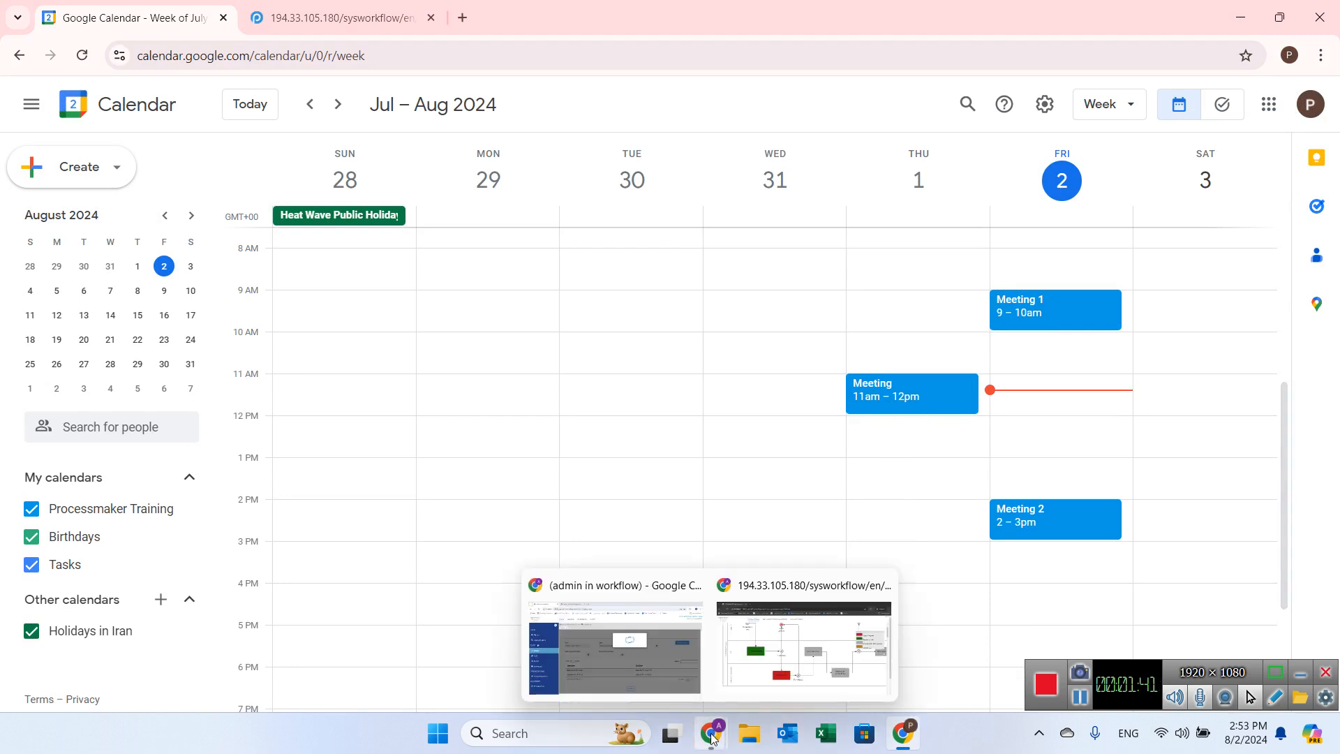
left_click(671, 692)
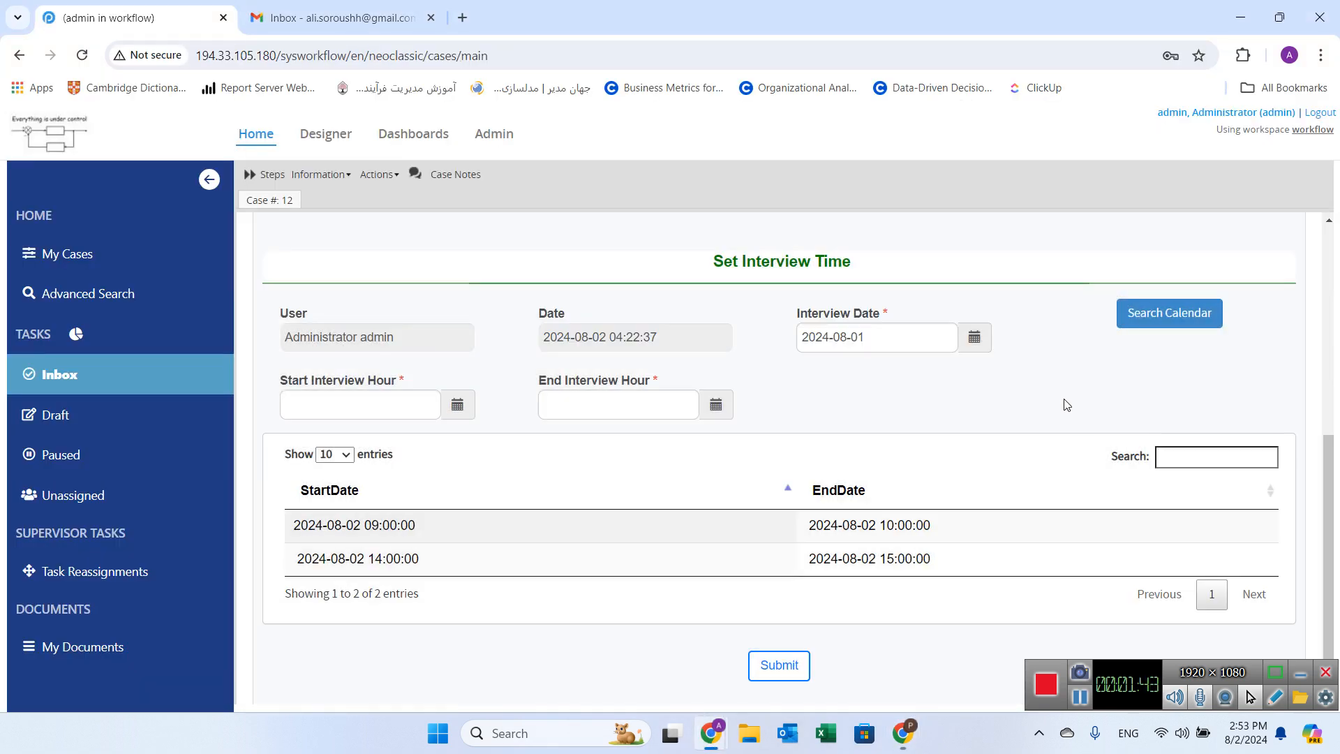
scroll(1009, 383, "down", 5)
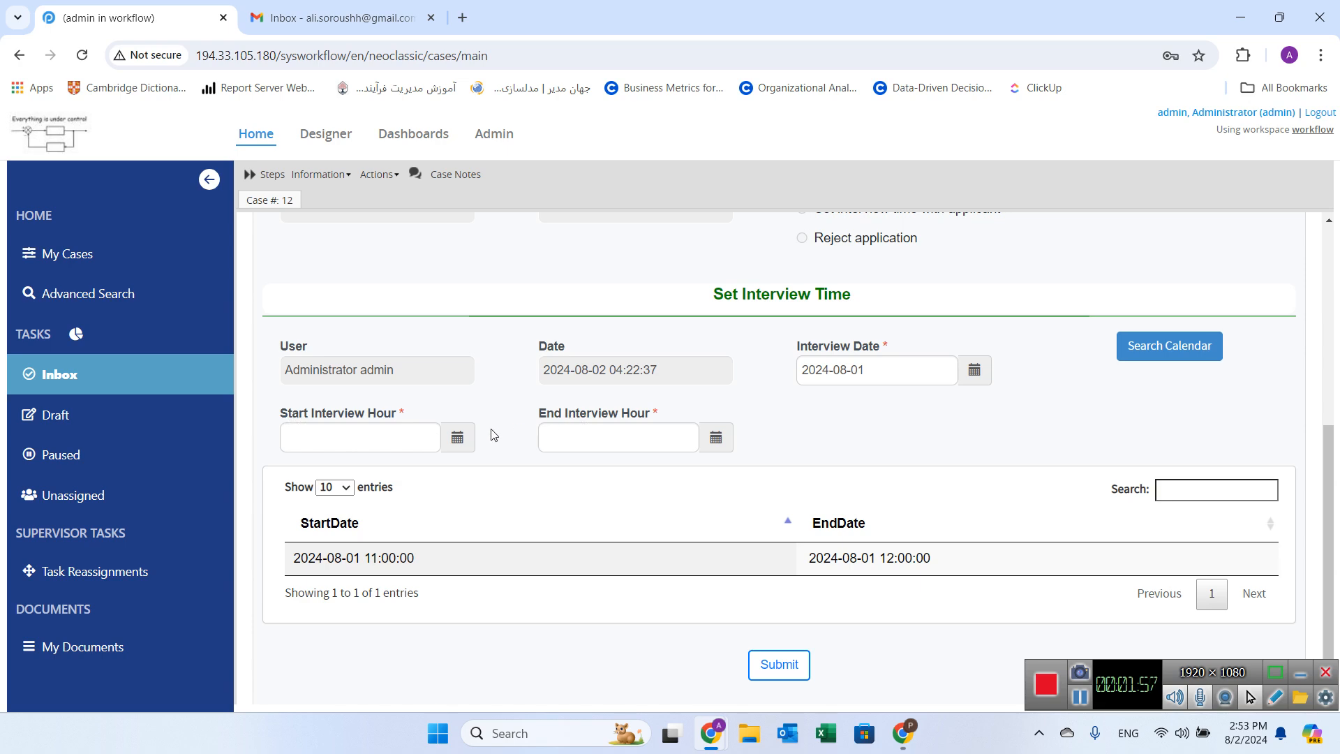
Step: Set Start Interview Hour to 11:00 using the time picker
left_click(421, 436)
left_click(457, 437)
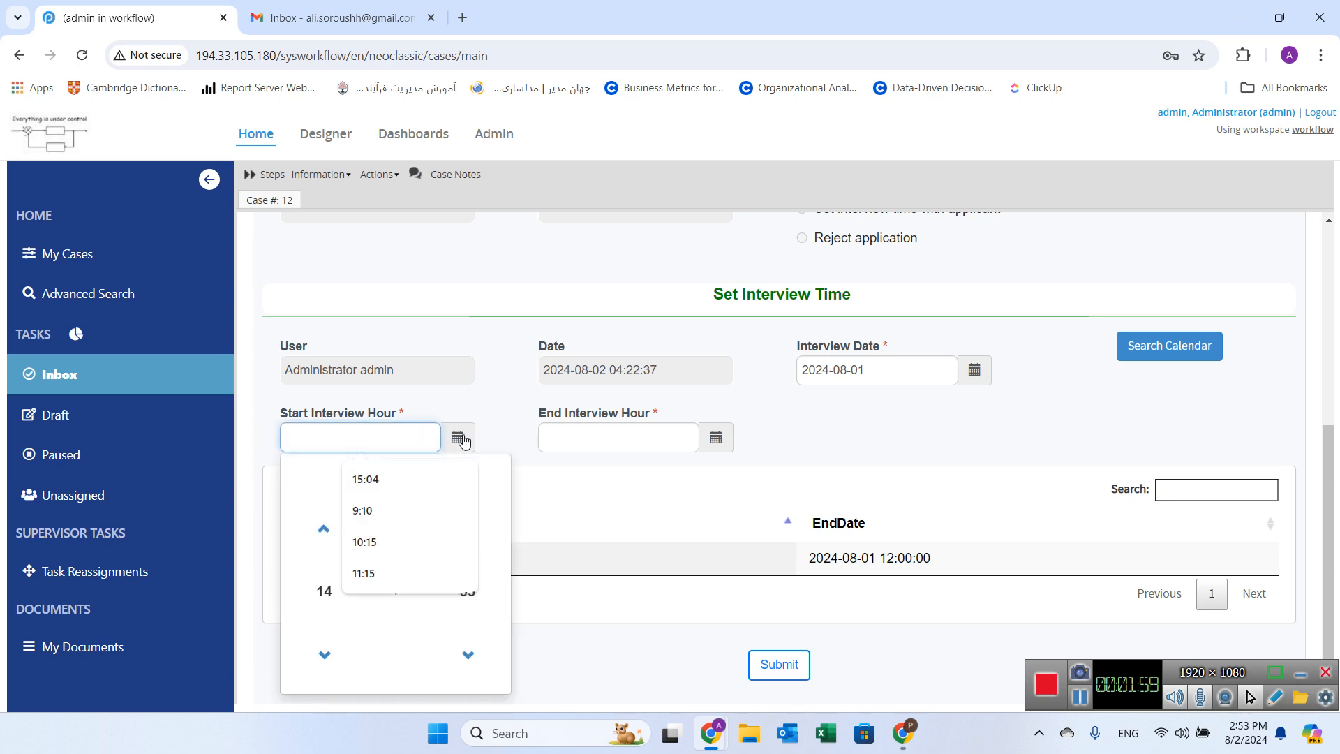
left_click(324, 654)
left_click(324, 653)
left_click(324, 654)
left_click(324, 654)
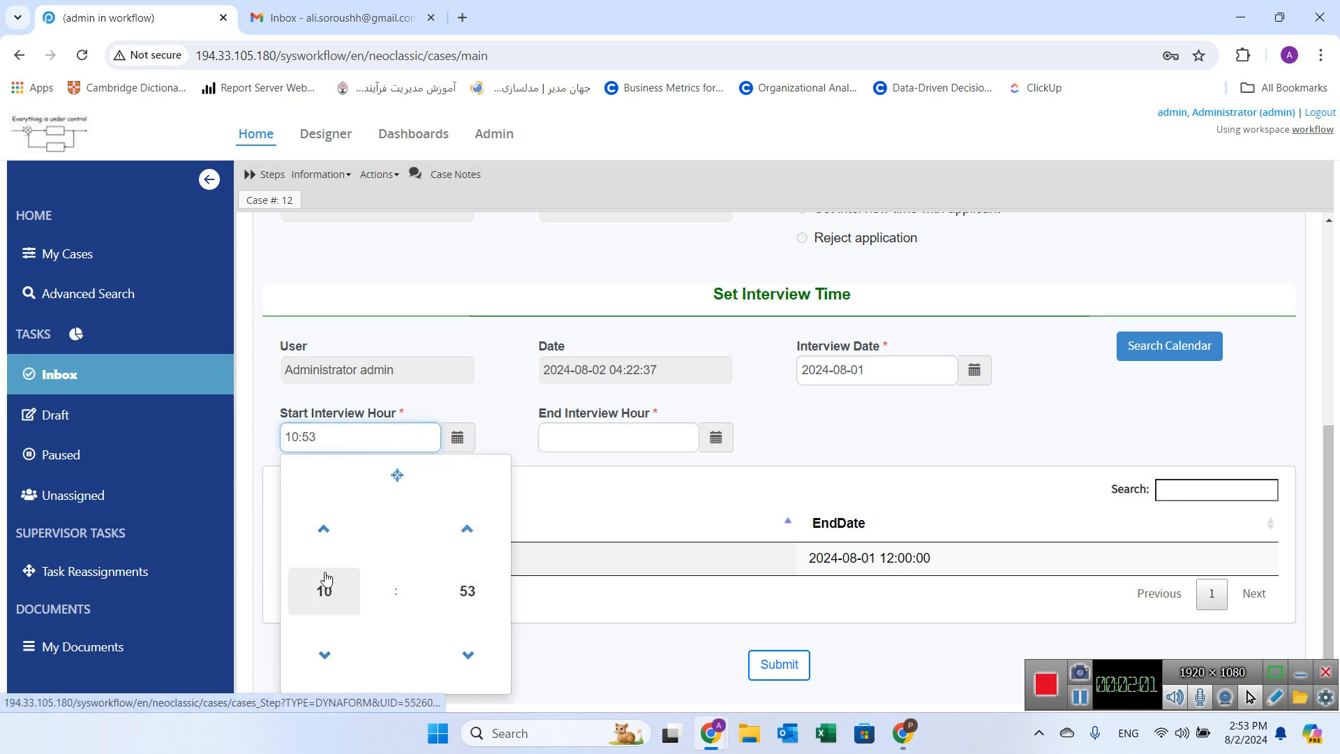
left_click(324, 529)
left_click(467, 653)
left_click(467, 654)
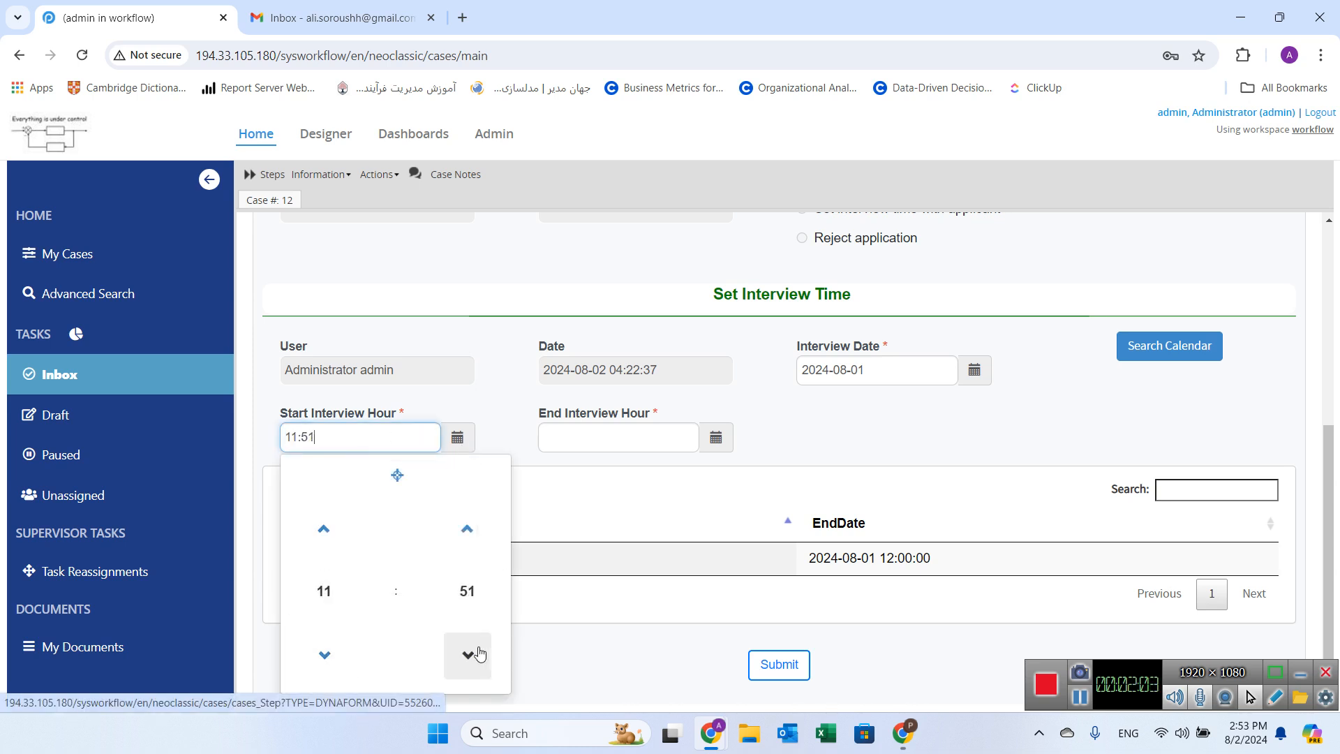
left_click(474, 546)
left_click(474, 545)
left_click(473, 546)
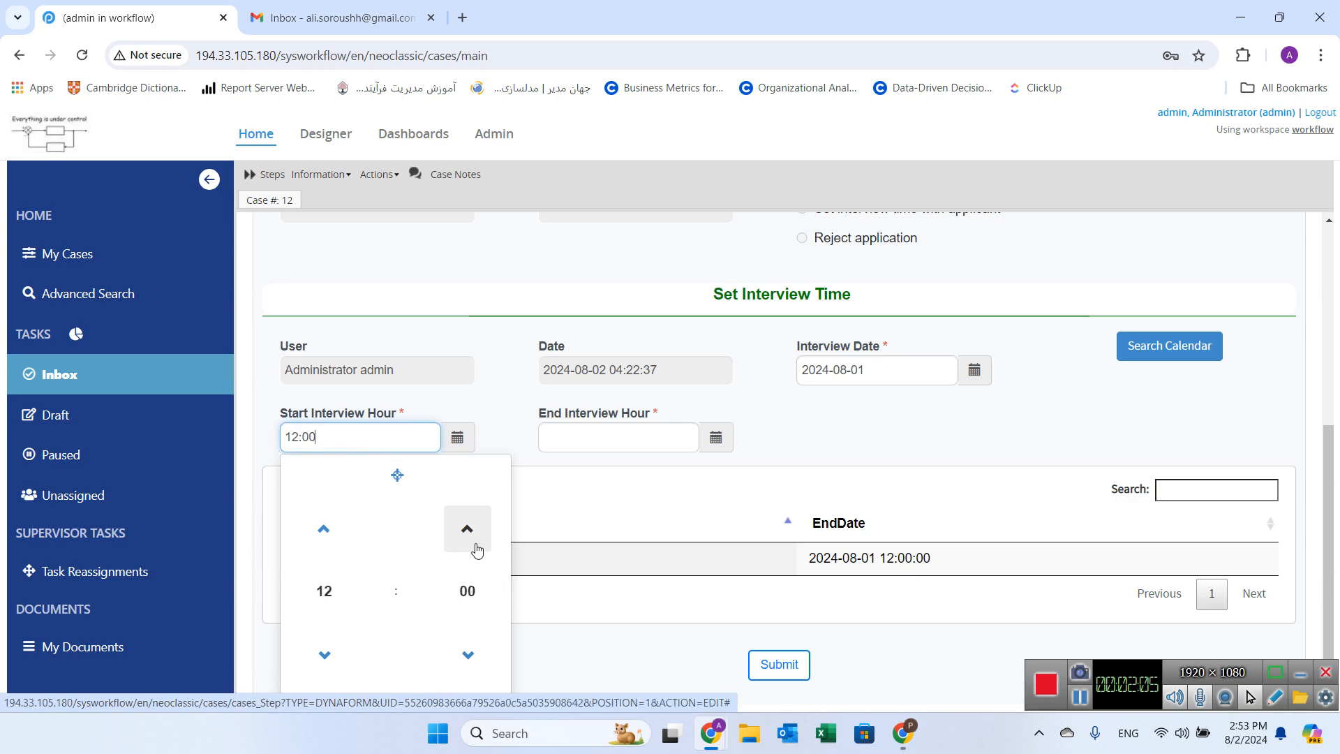
left_click(324, 653)
left_click(622, 472)
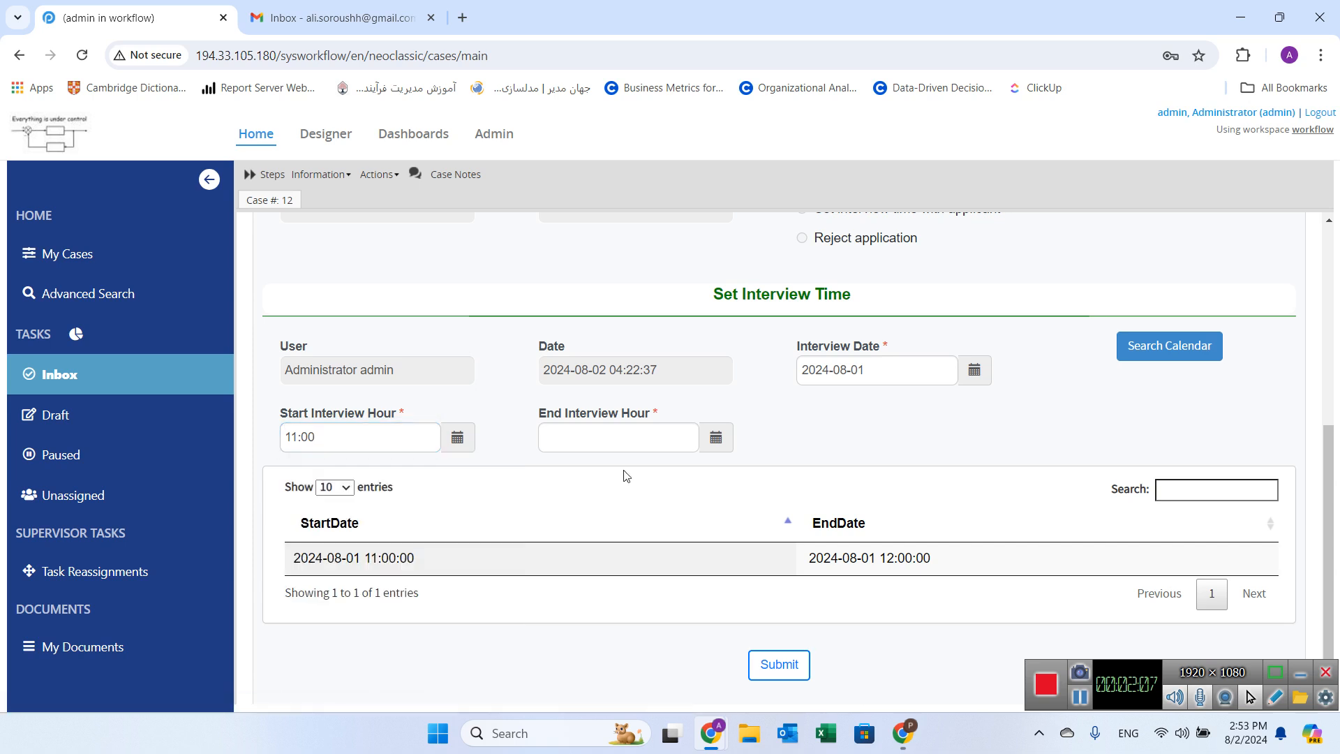
Step: Set End Interview Hour to 11:50 and try to submit the interview time
left_click(716, 437)
left_click(583, 655)
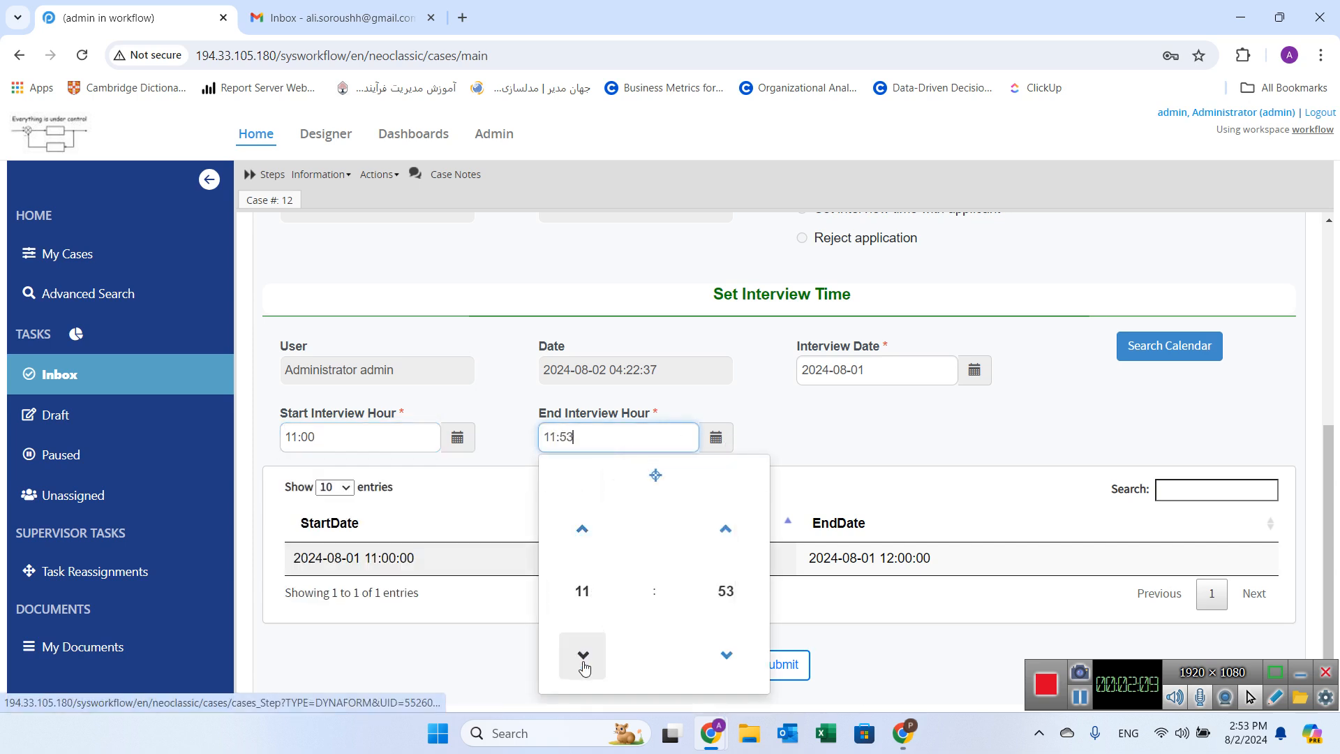
left_click(726, 653)
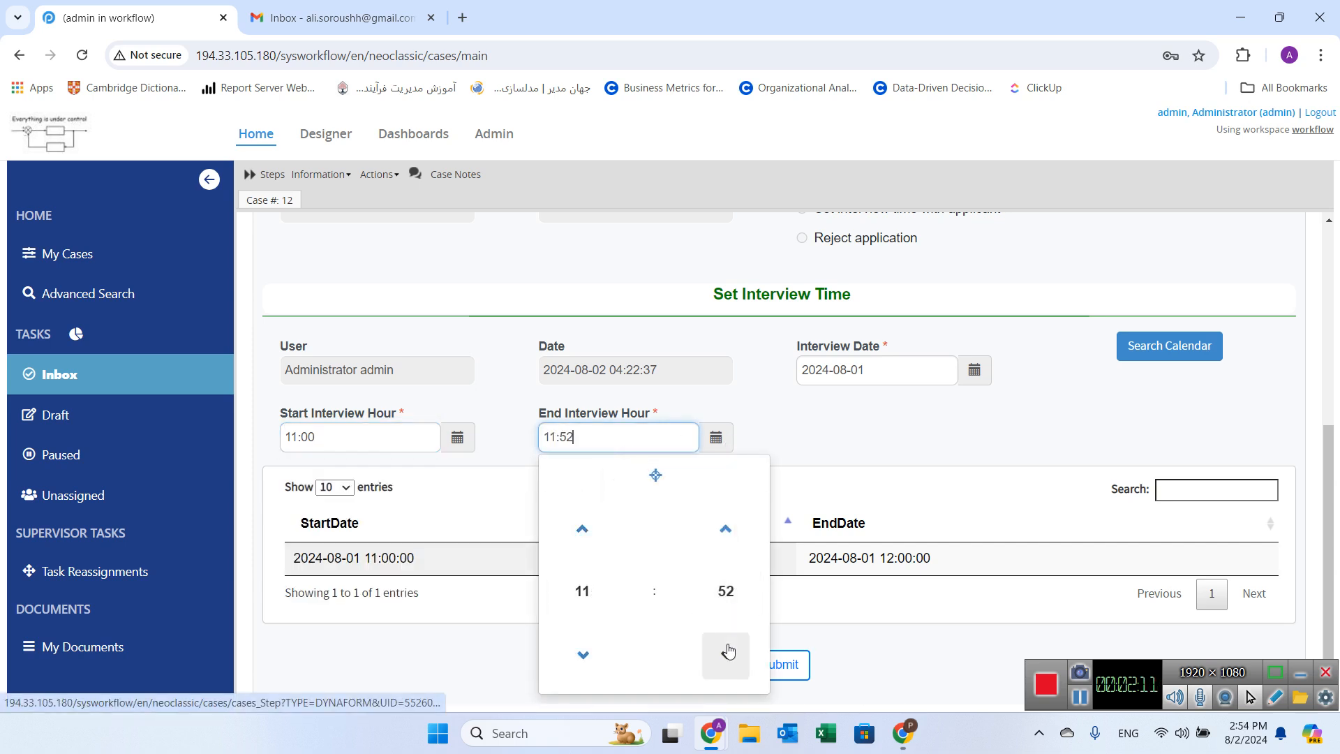
left_click(726, 653)
left_click(726, 653)
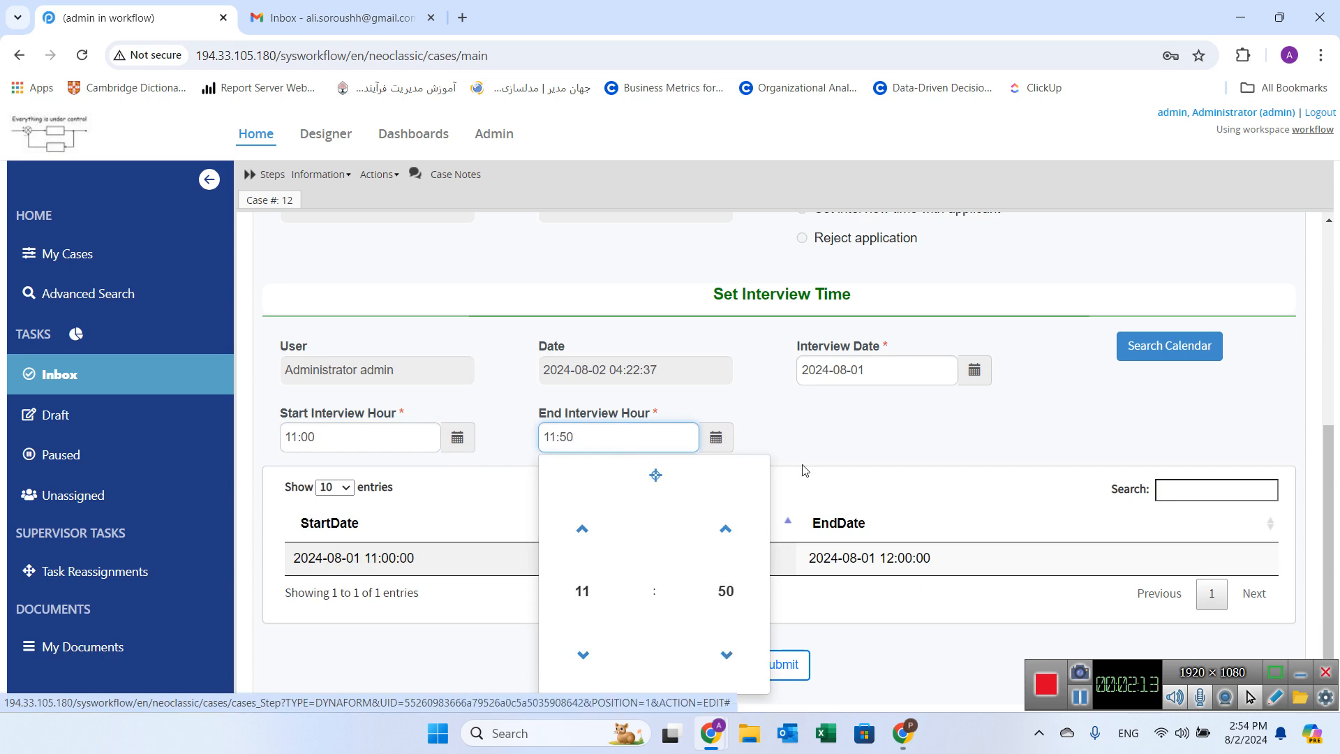
left_click(815, 414)
left_click(788, 665)
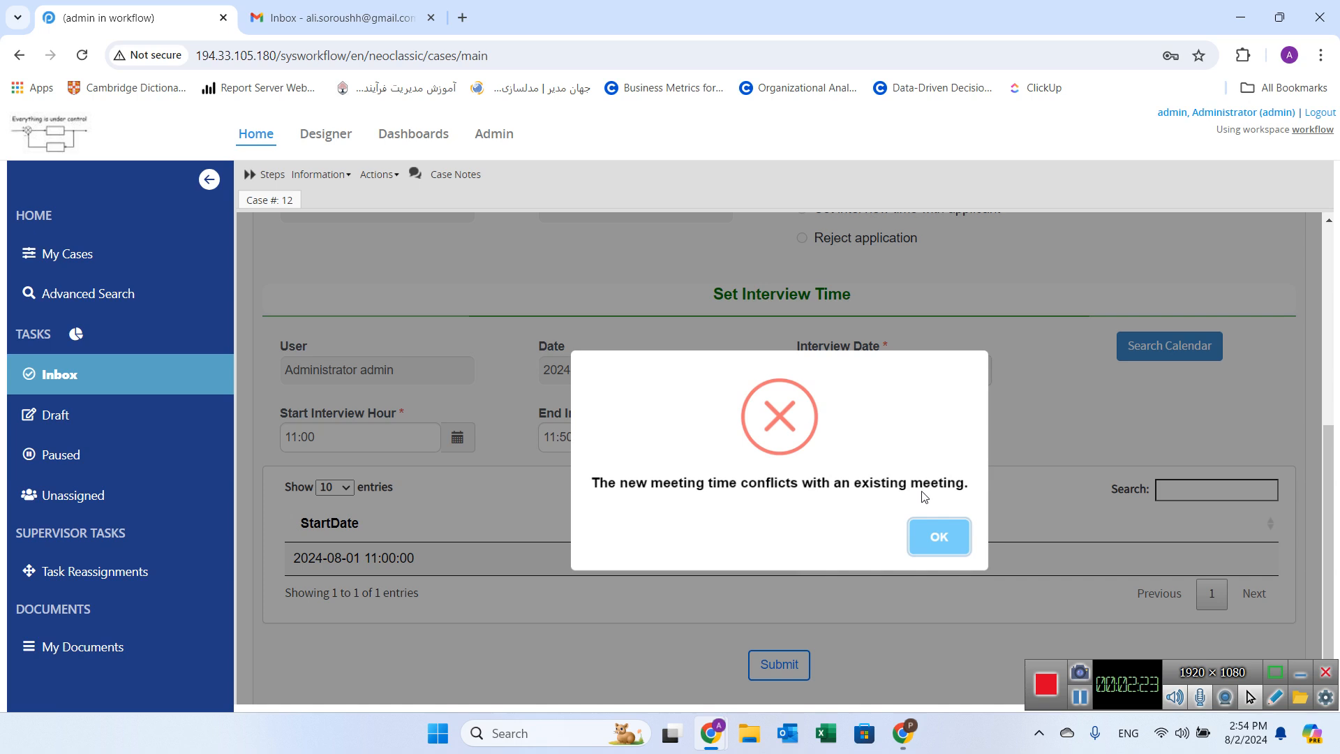
Step: Dismiss the conflict message and set Start Interview Hour to 14:00 with the time picker
left_click(942, 542)
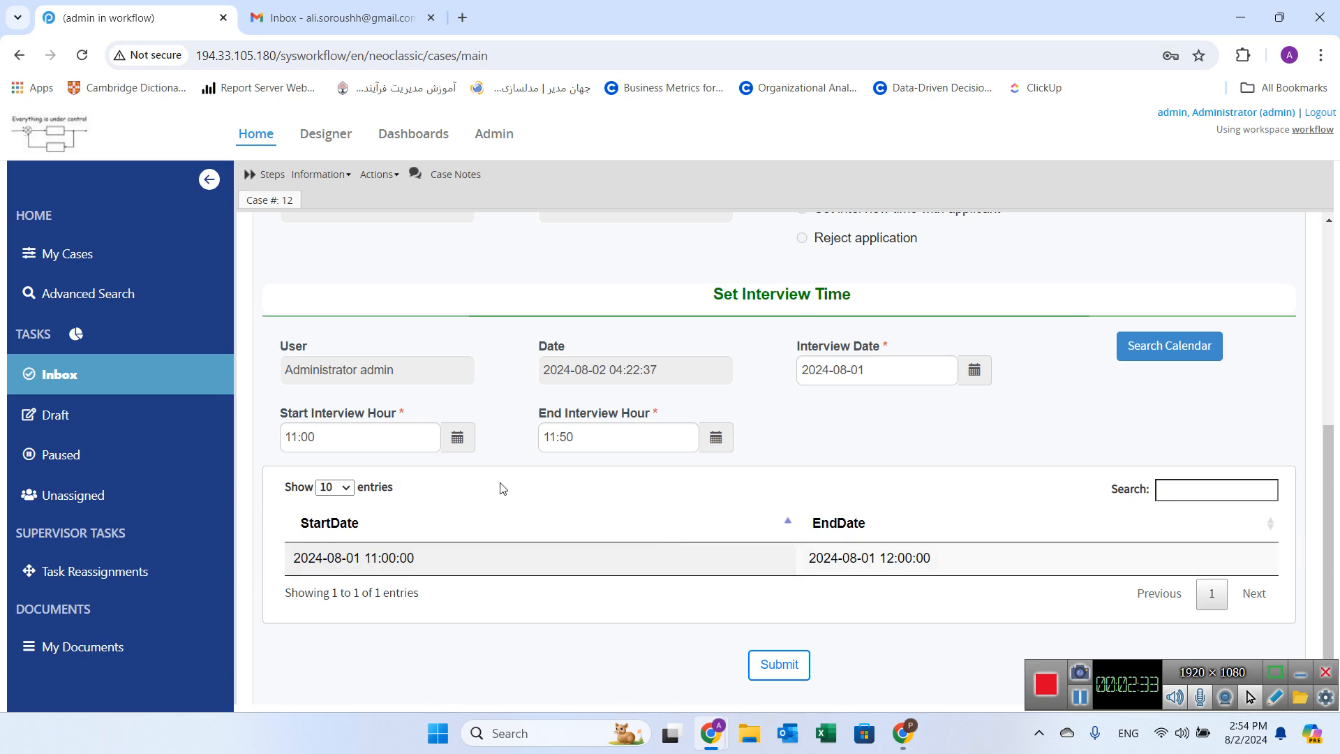
left_click(466, 452)
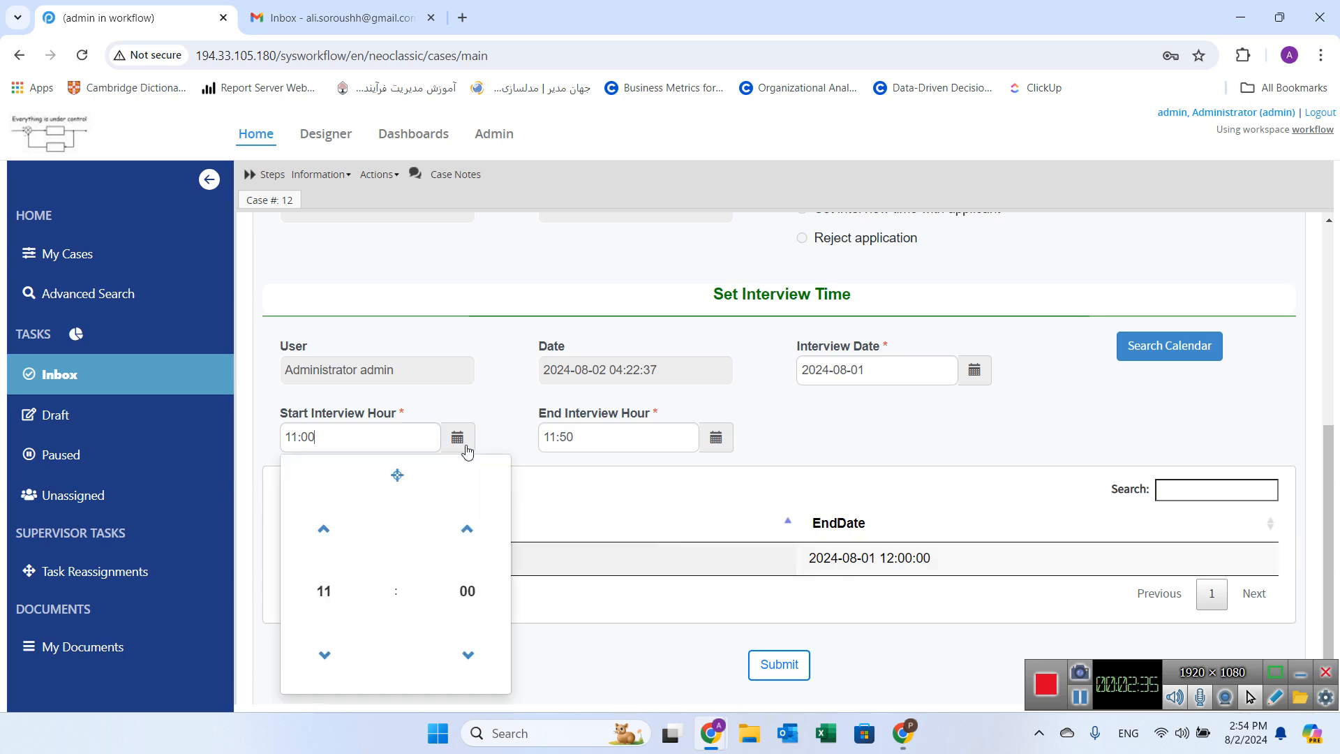
double_click(325, 531)
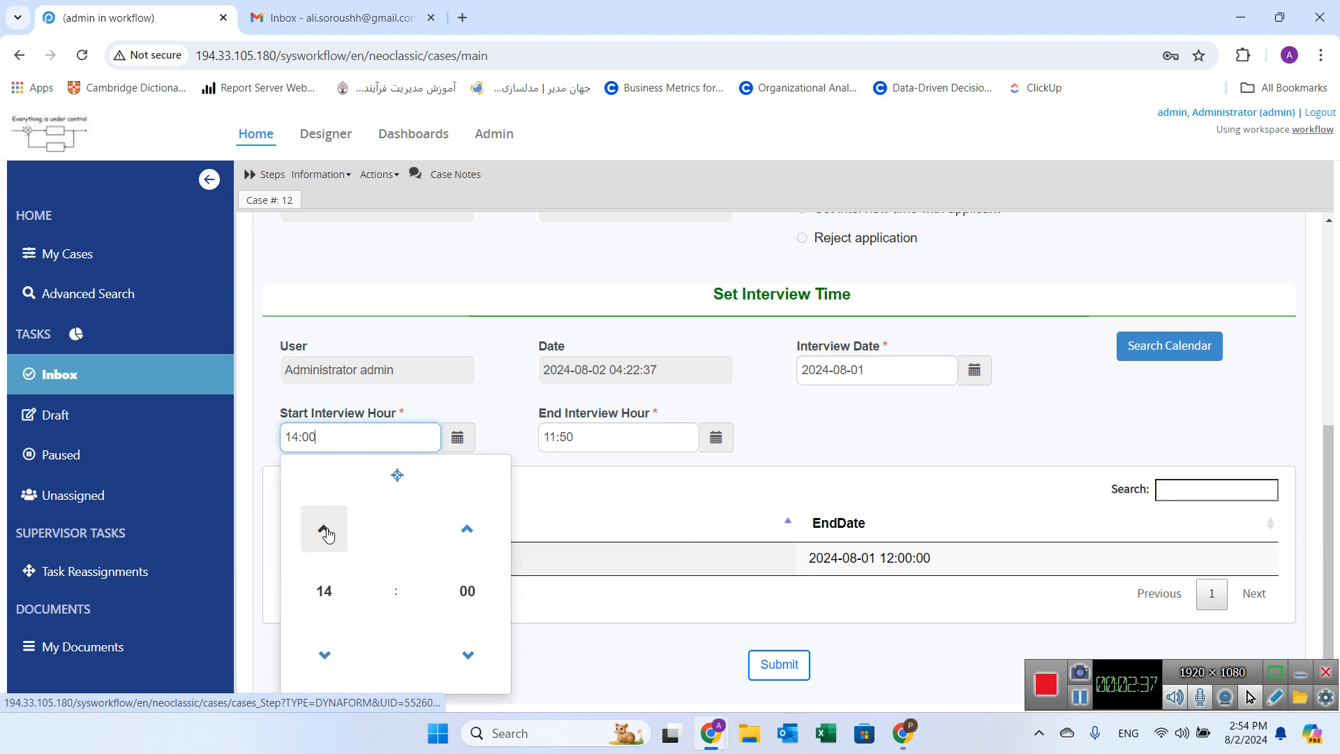
left_click(618, 473)
Step: Set End Interview Hour to 16:00 using the time picker
left_click(715, 438)
double_click(581, 530)
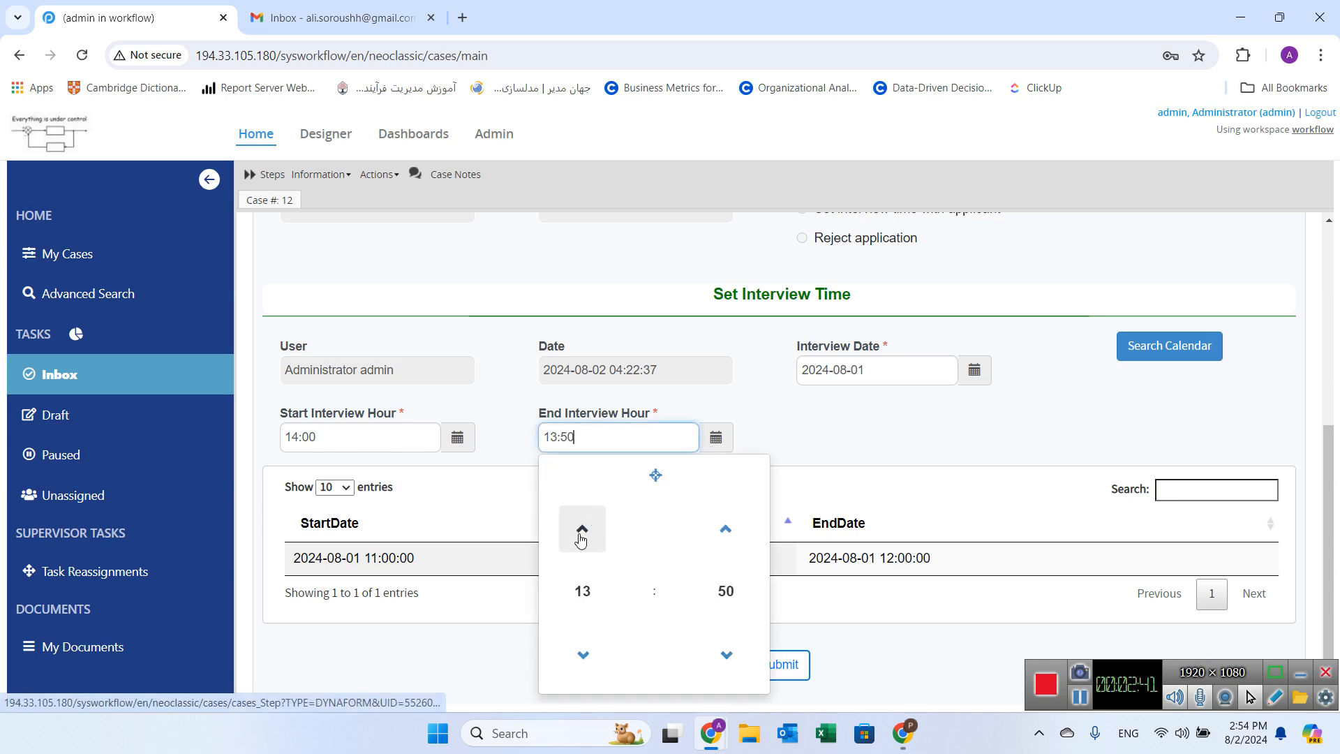
triple_click(581, 530)
left_click(583, 655)
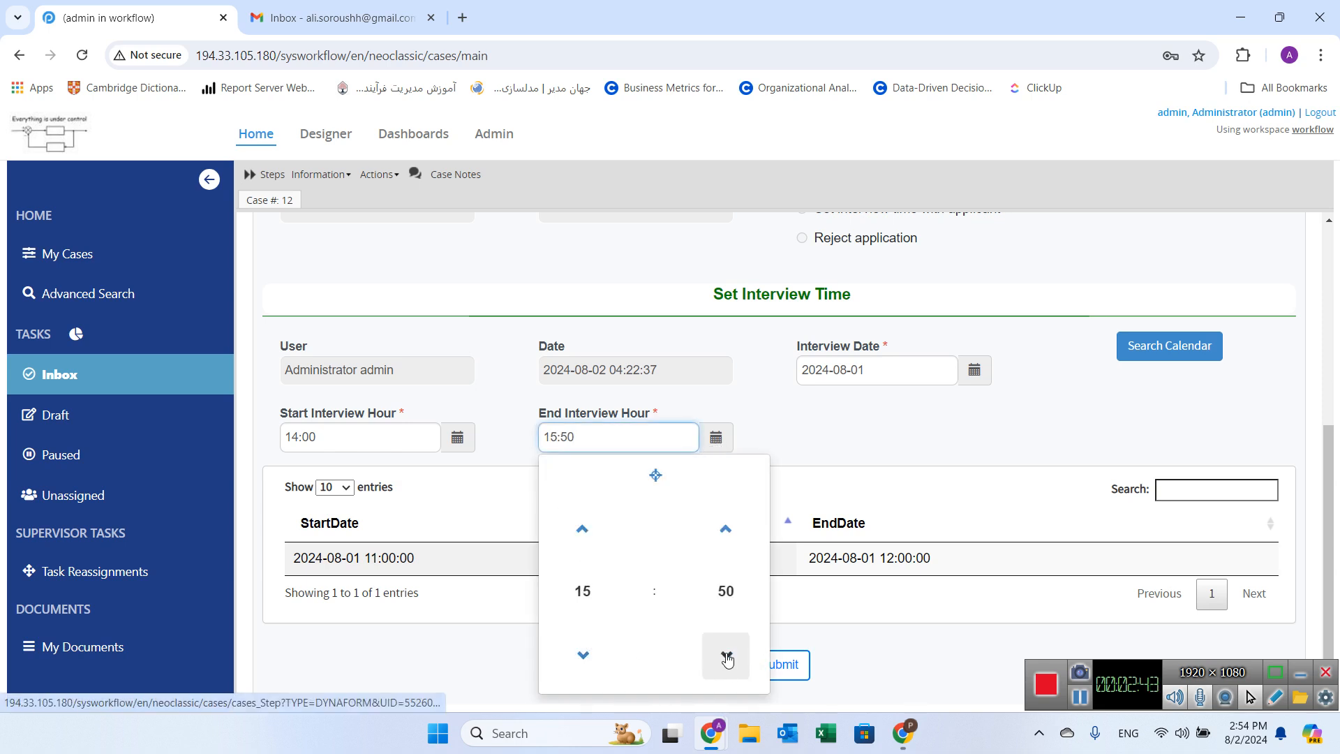
left_click(726, 657)
double_click(729, 529)
double_click(729, 528)
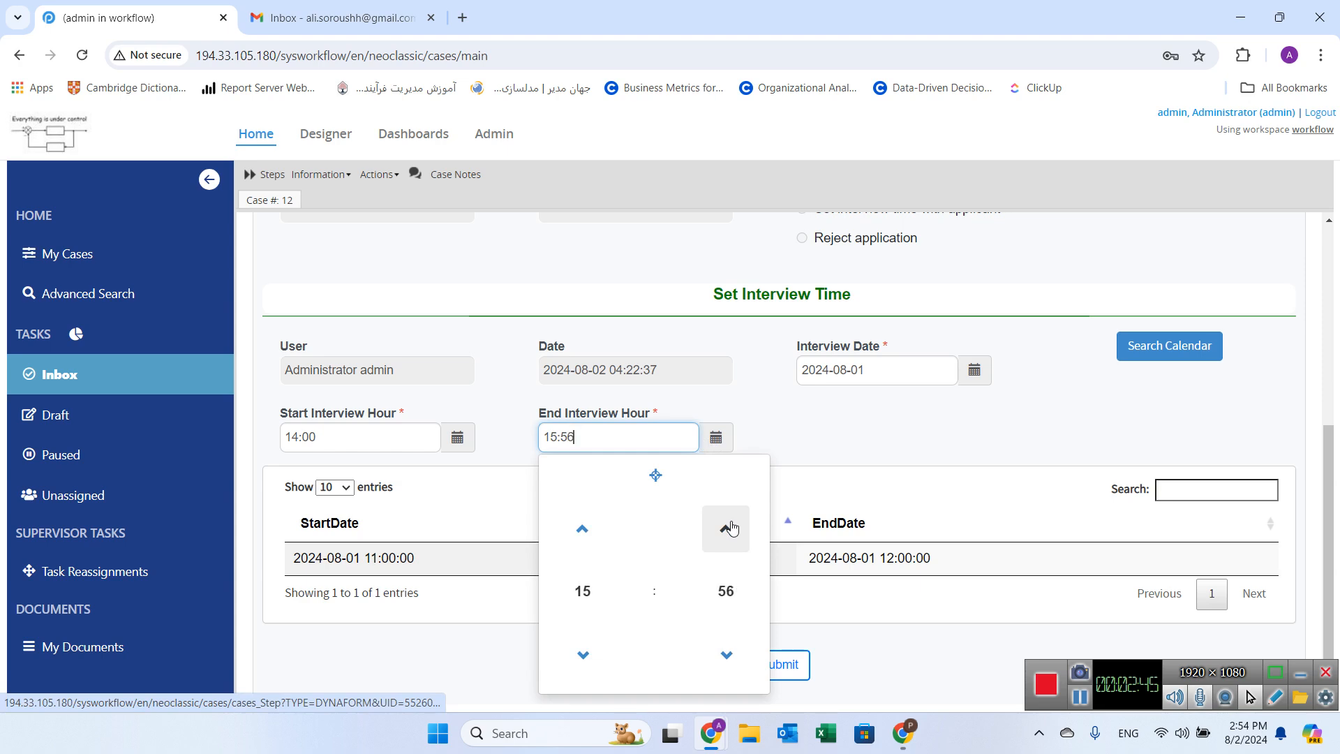
double_click(730, 528)
double_click(731, 529)
left_click(728, 431)
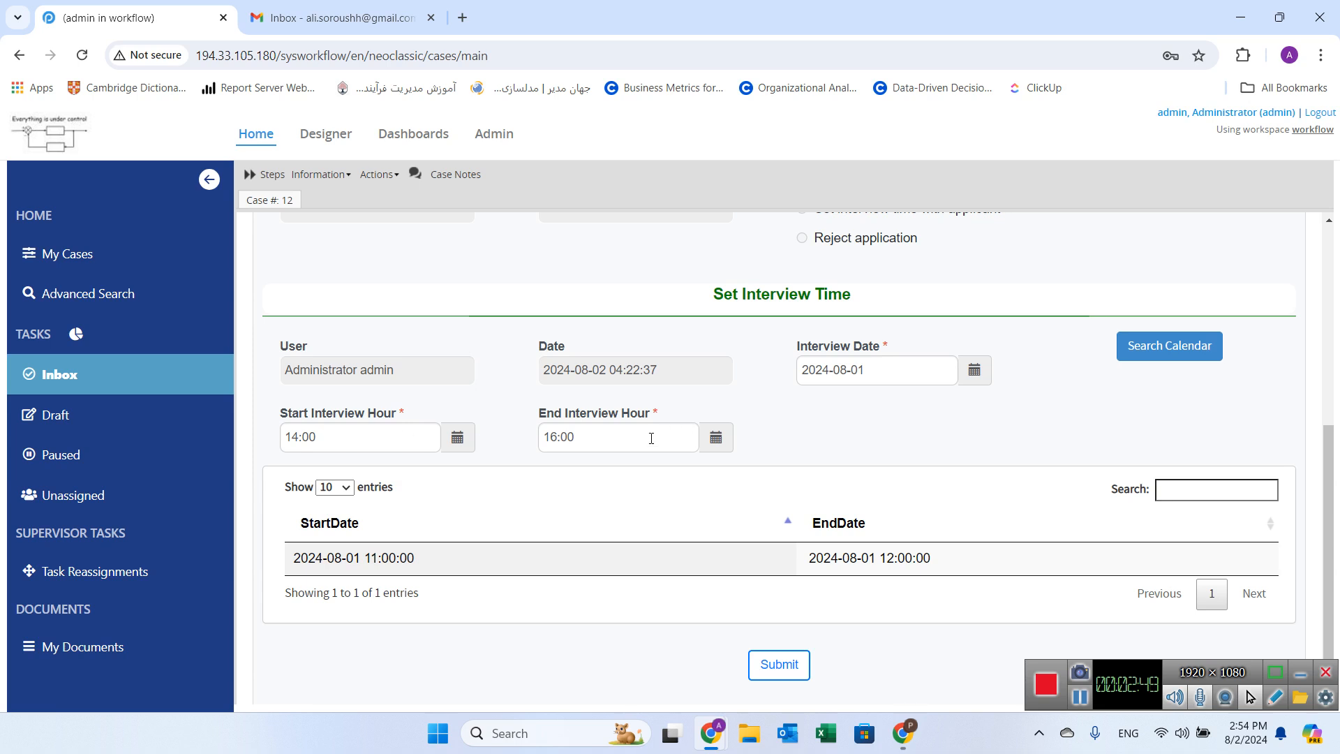
Step: Submit the interview time and continue to route the case to Result of The Interview Session
left_click(782, 664)
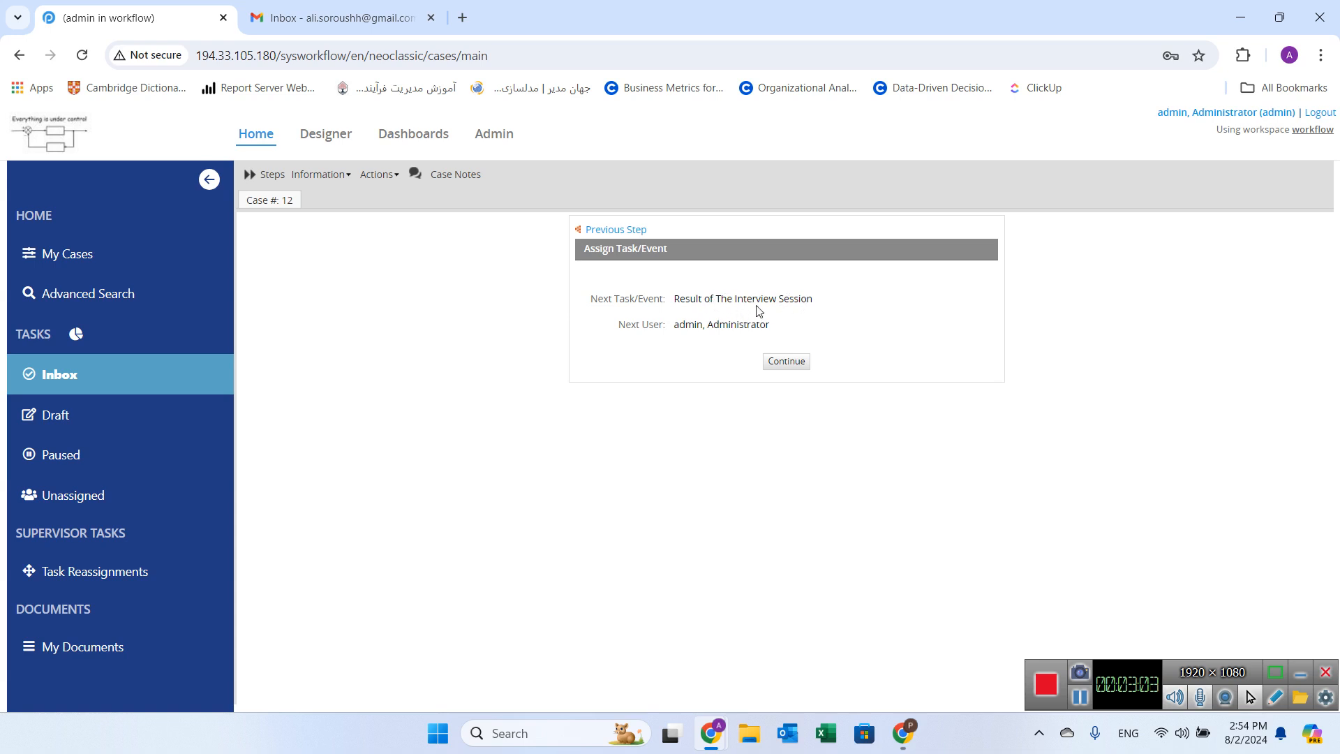
left_click(783, 359)
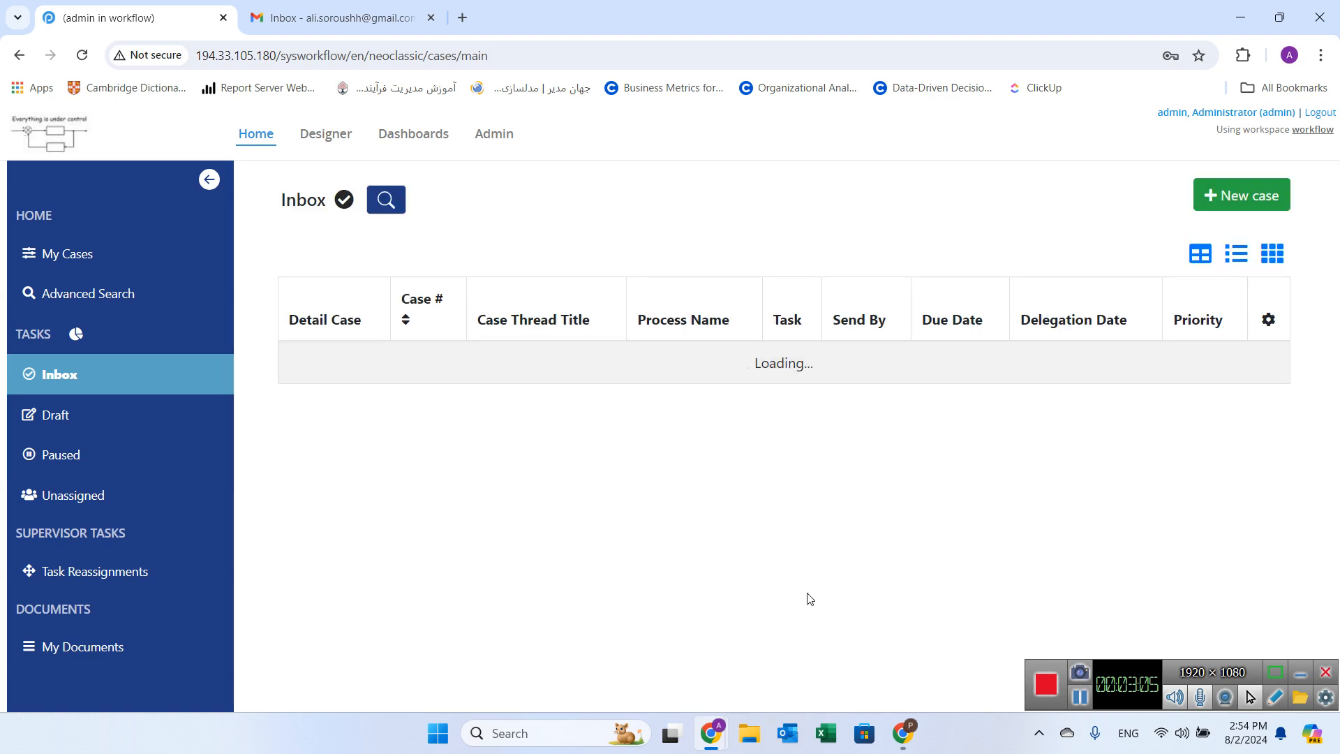
Step: Switch to Google Calendar and reload it to check the interview on 1 August
left_click(918, 734)
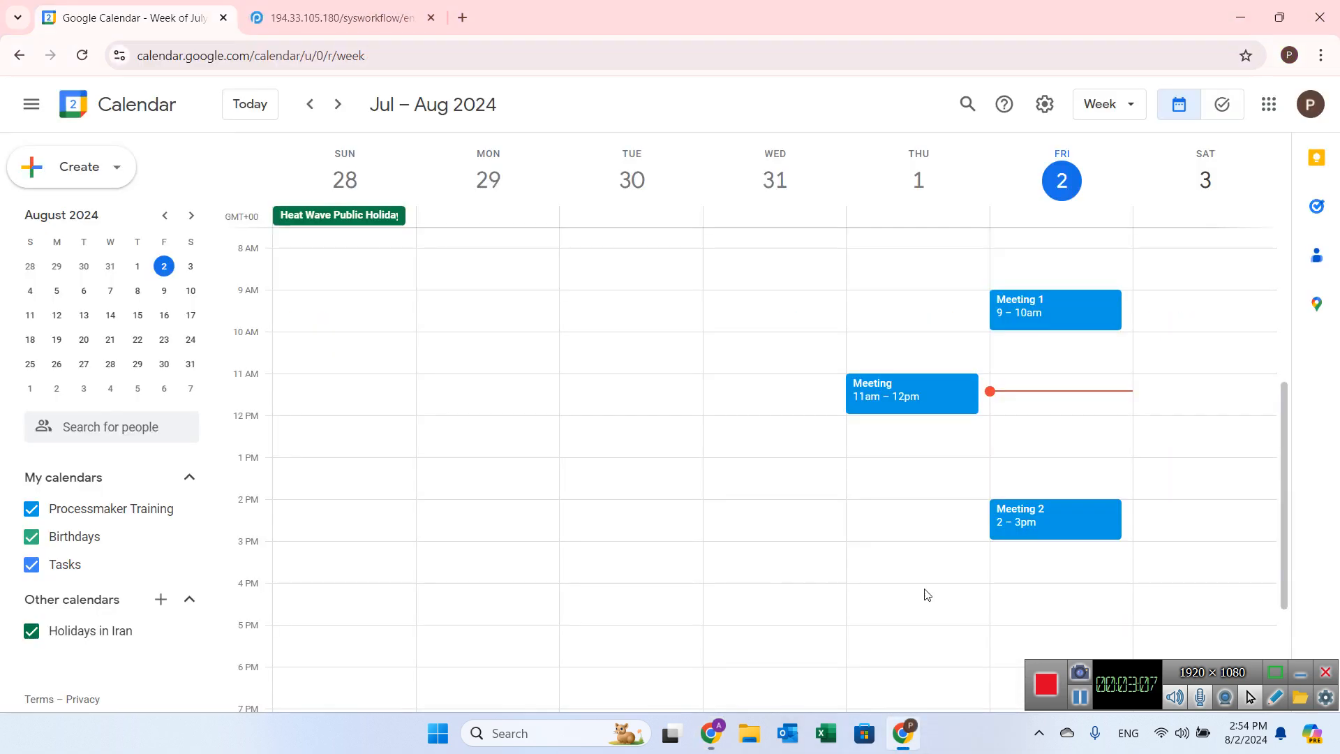
left_click(872, 56)
key("Return")
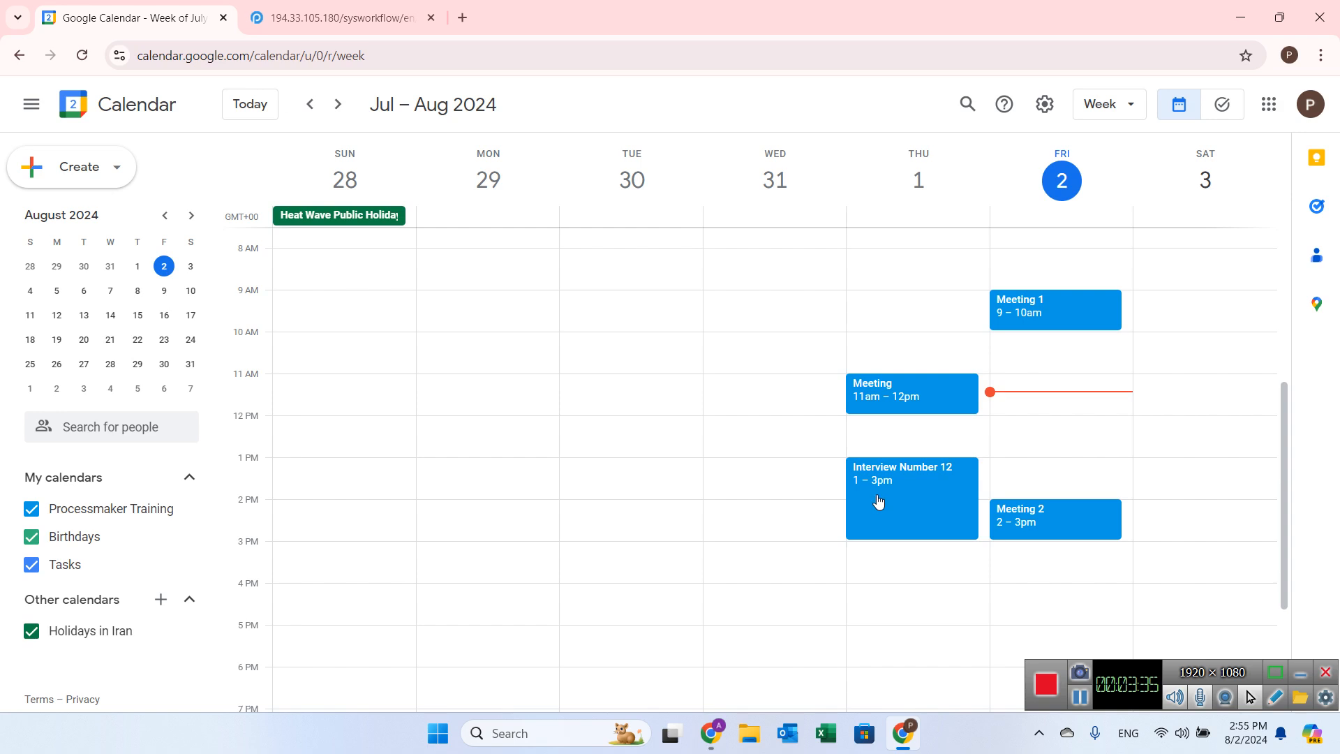
Step: Return to the ProcessMaker inbox and open case 12's Result of The Interview Session form
mouse_move(706, 719)
left_click(649, 669)
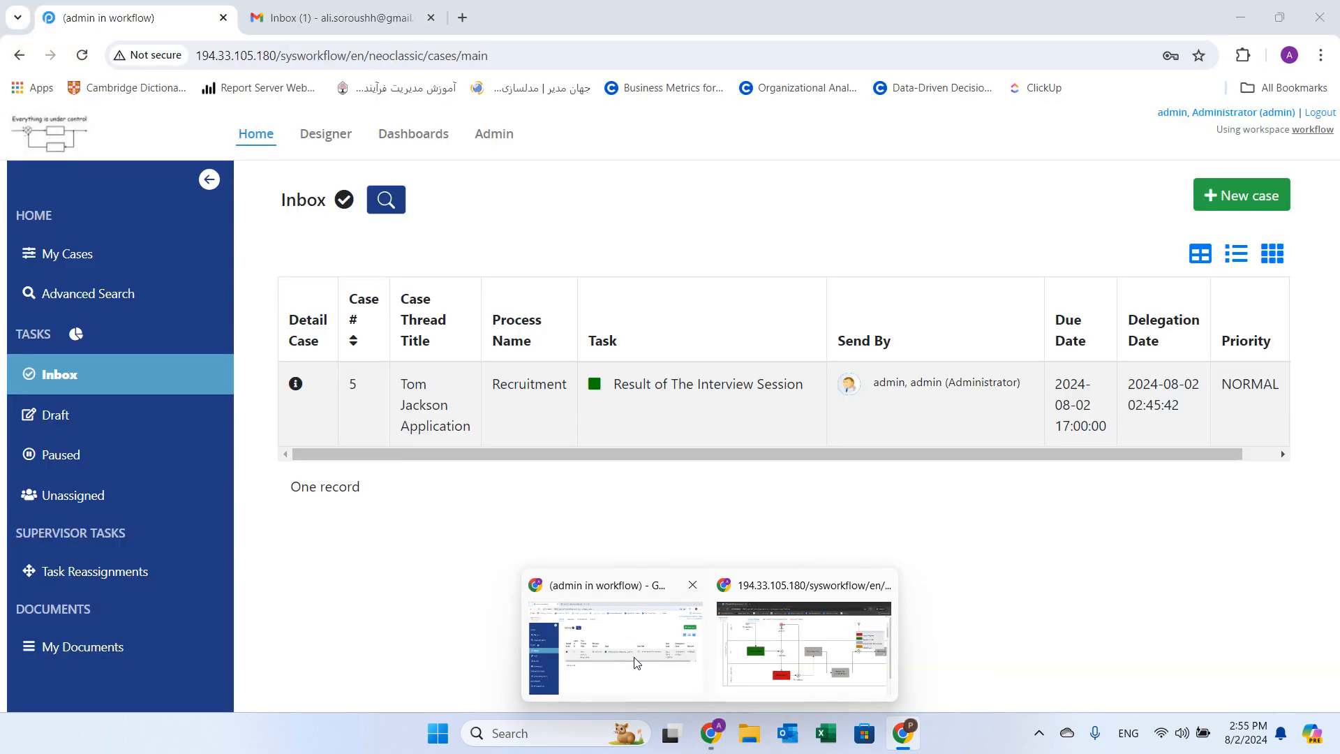
left_click(83, 378)
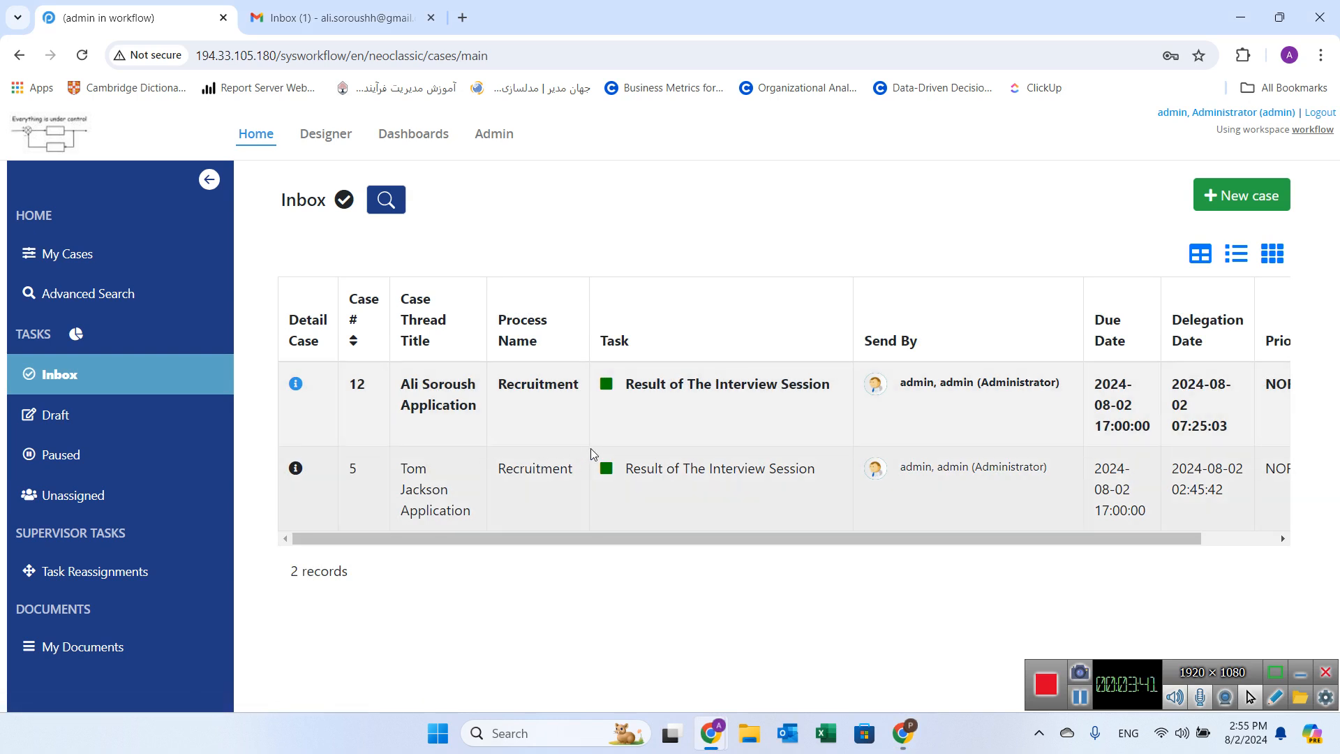
left_click(611, 410)
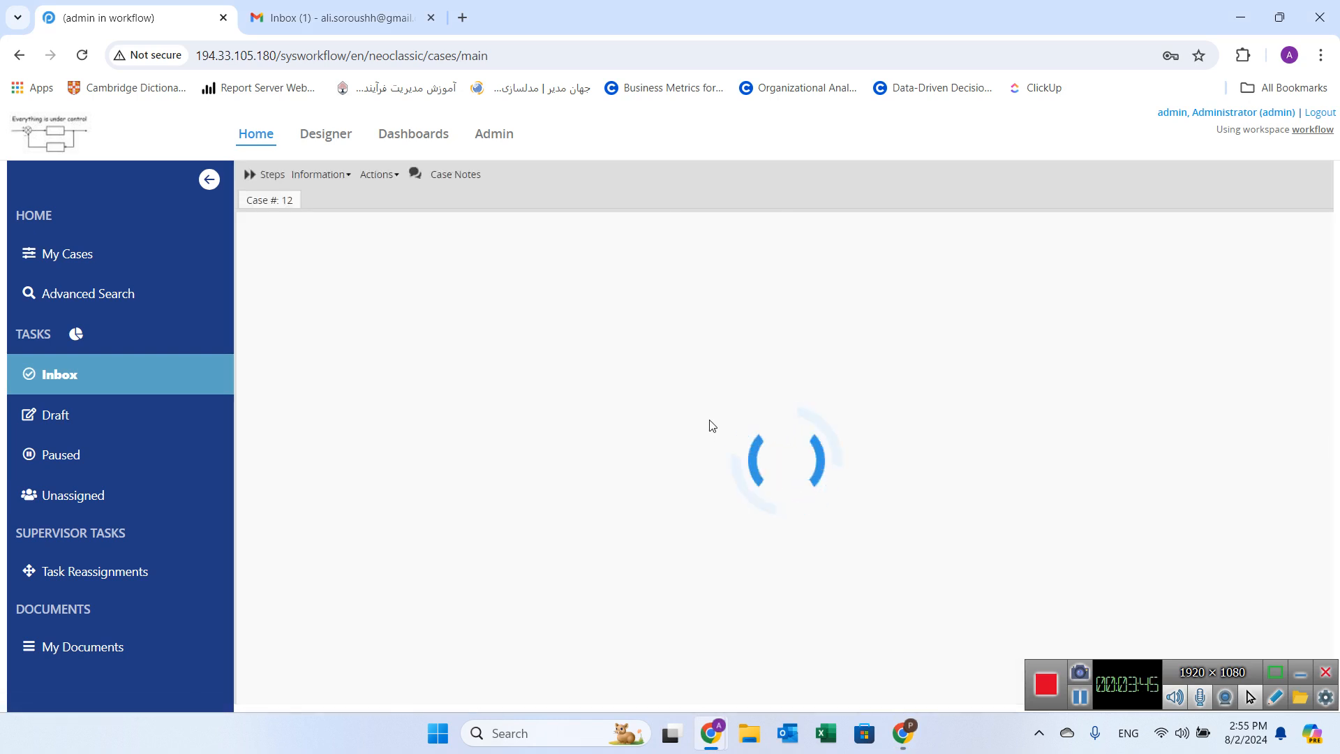
scroll(711, 425, "down", 15)
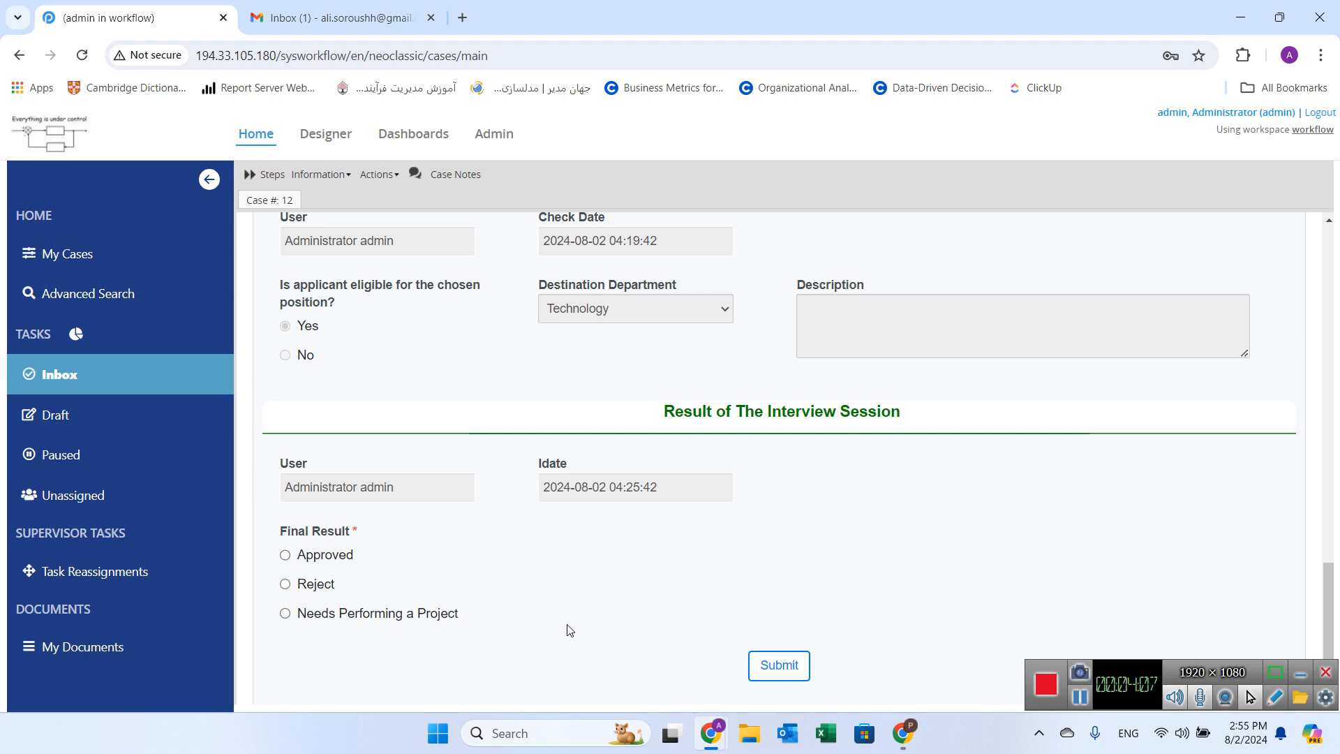
Step: Set Final Result to Needs Performing a Project and attach cities.xlsx as the project file
left_click(331, 617)
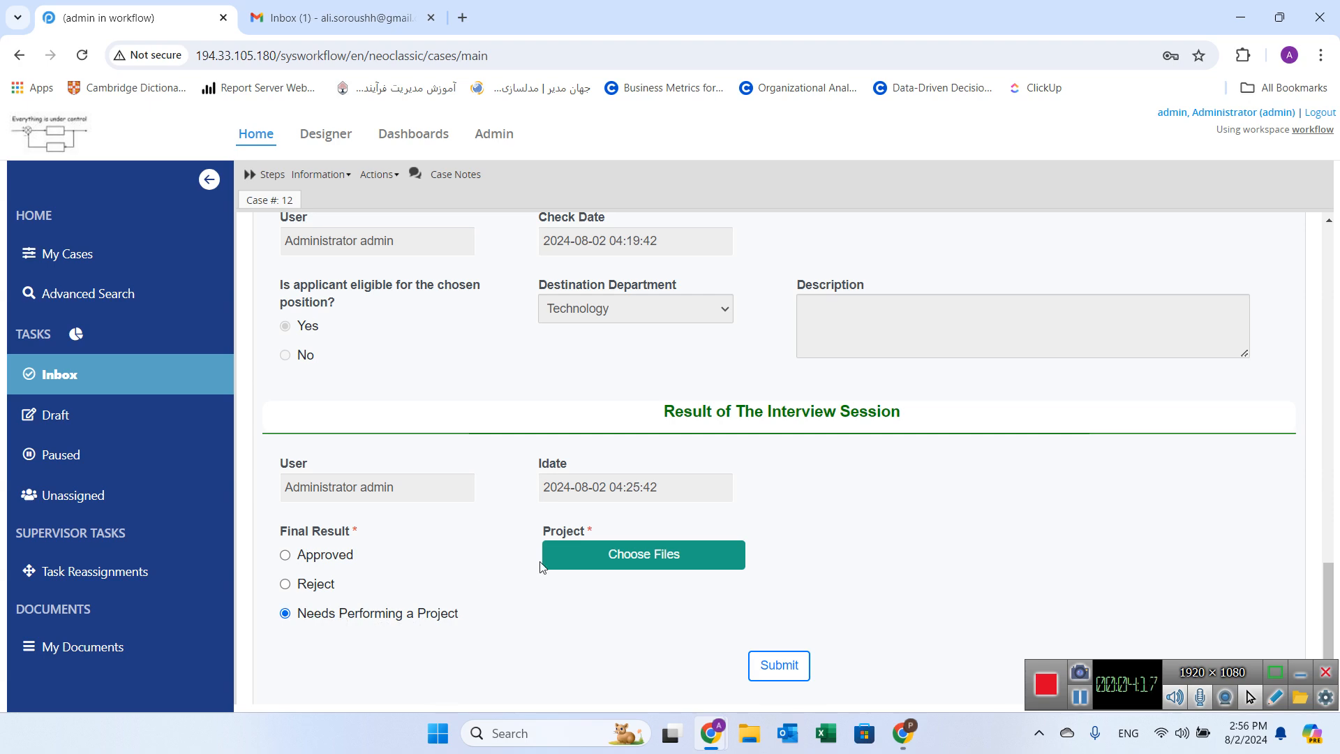
left_click(588, 546)
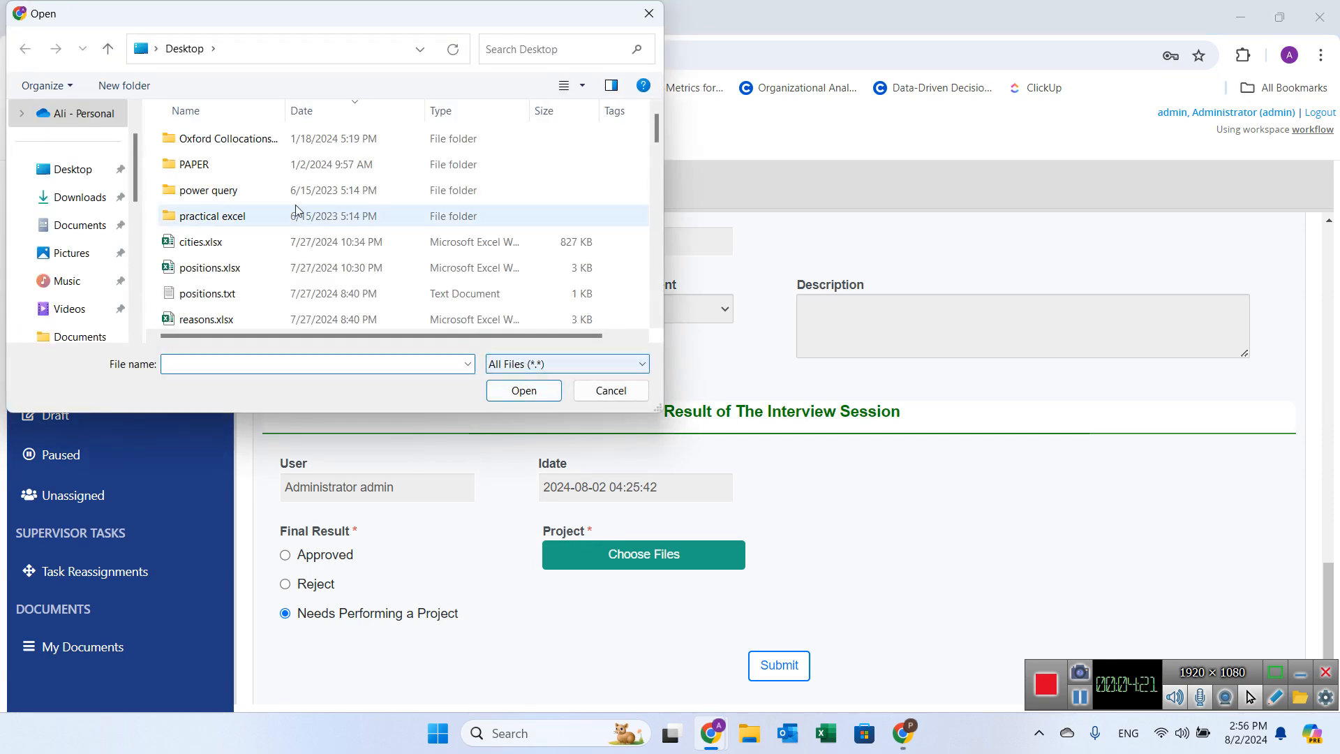
double_click(203, 246)
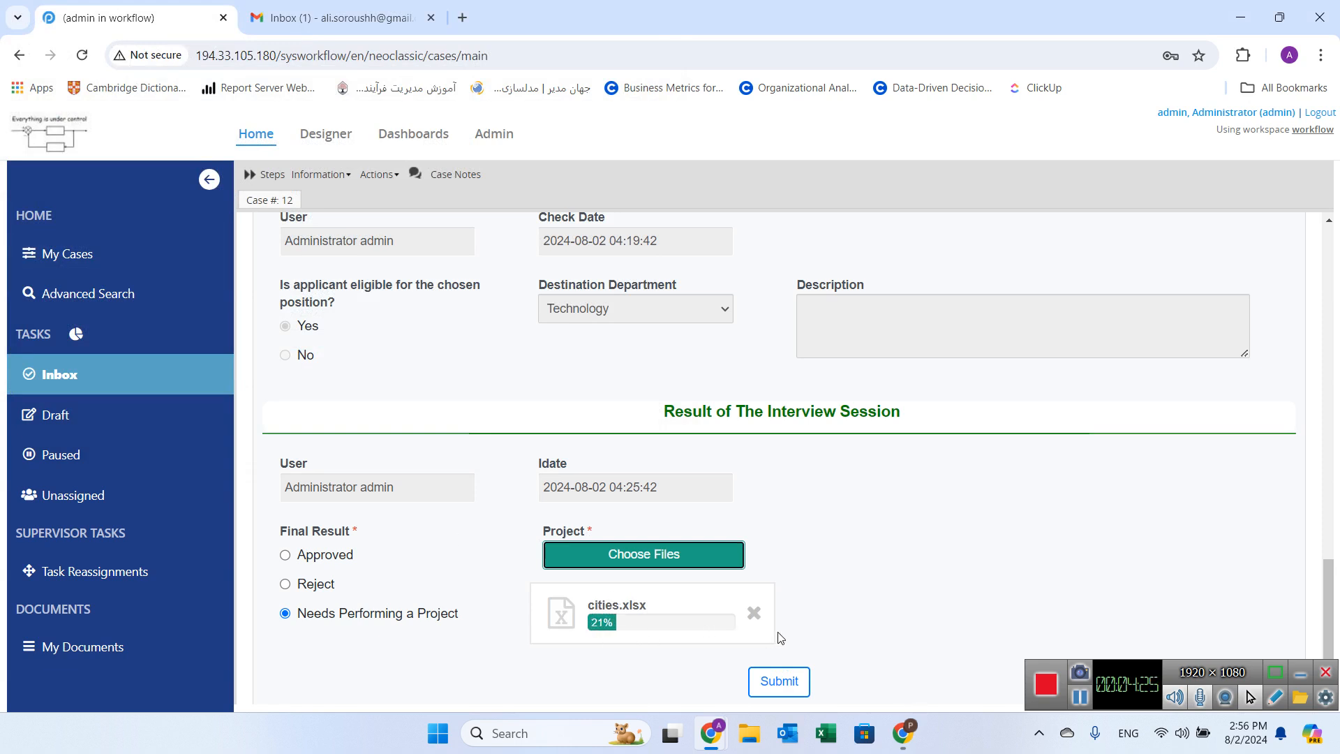
Step: Switch to Gmail and read the interview details in the Application Status email
left_click(364, 8)
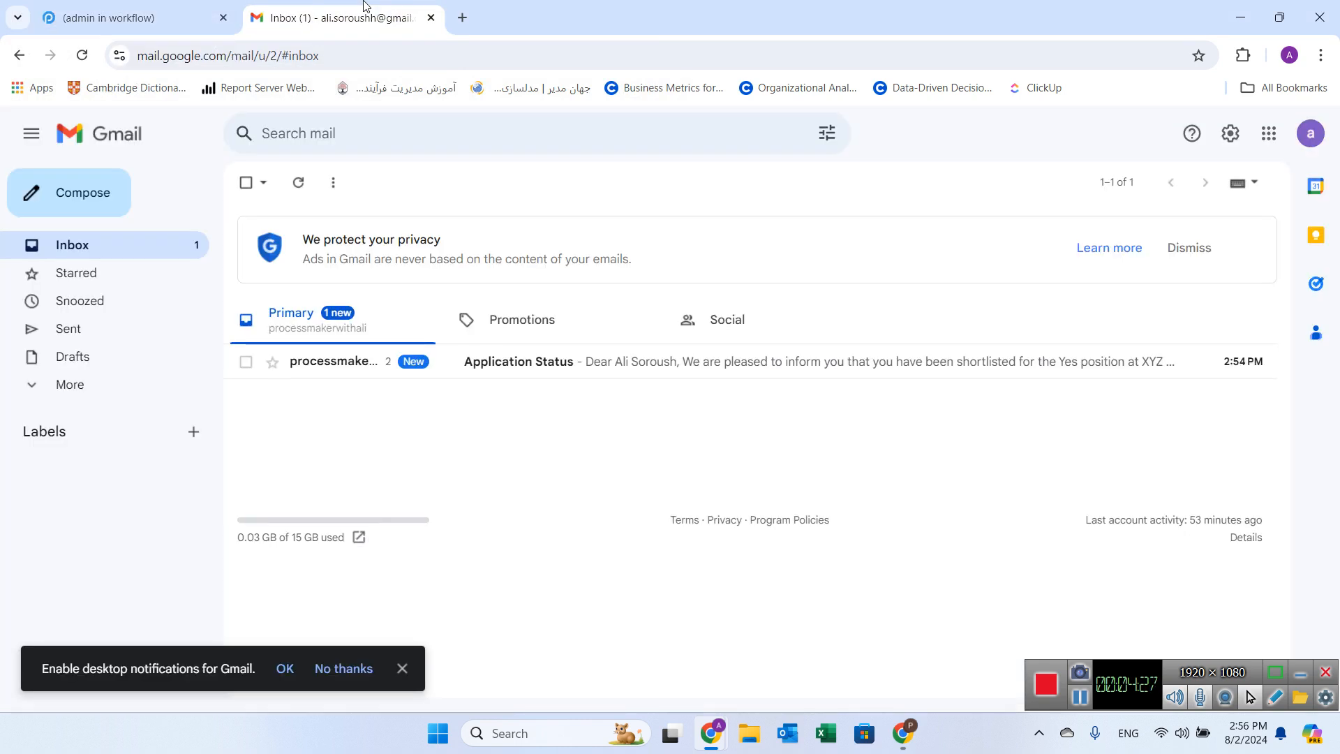
left_click(352, 377)
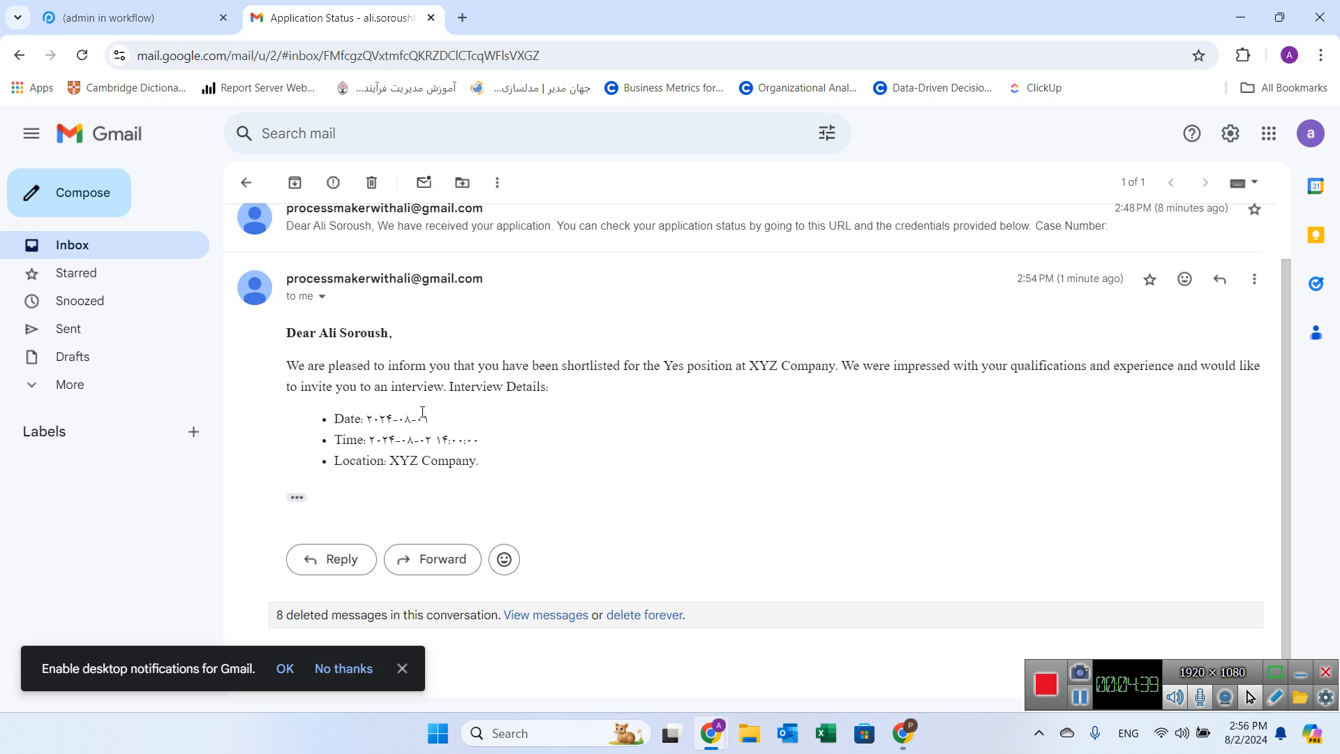
left_click_drag(332, 419, 429, 442)
left_click(114, 248)
Step: Return to the case form and submit the interview result
left_click(179, 7)
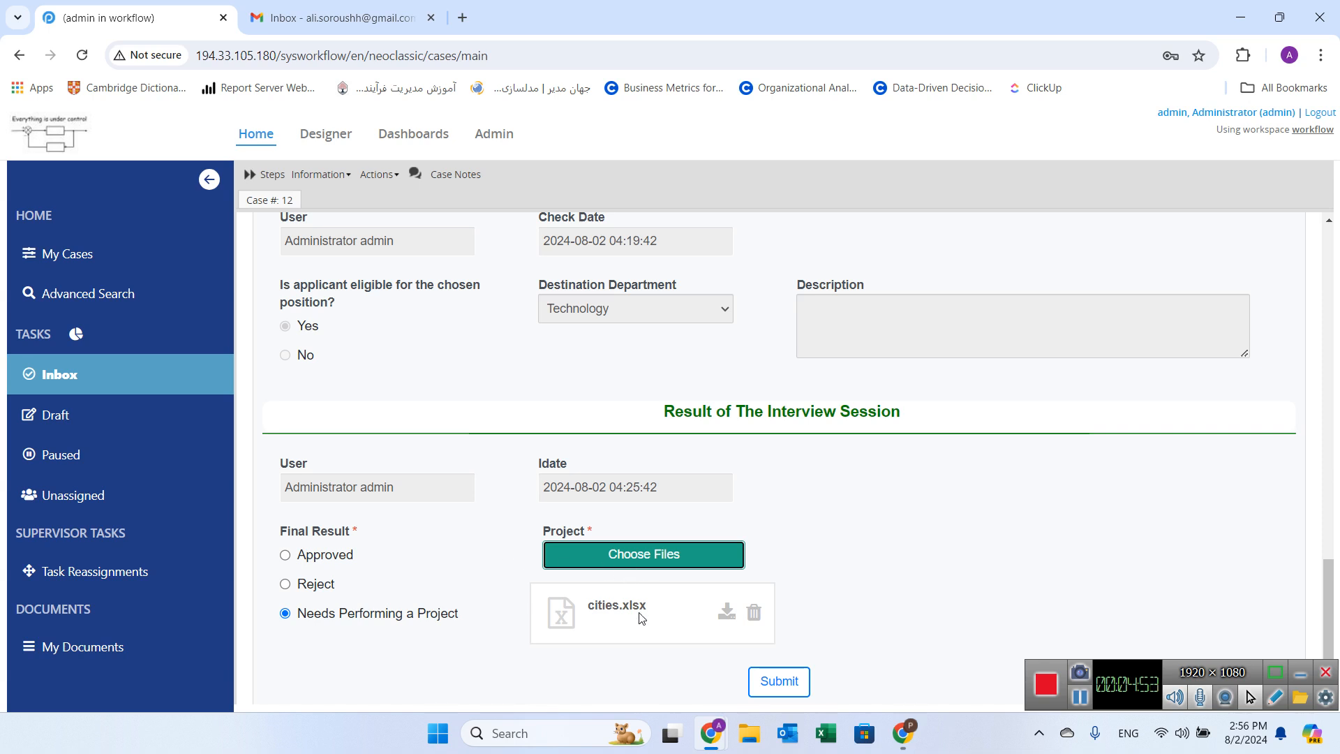
left_click(782, 679)
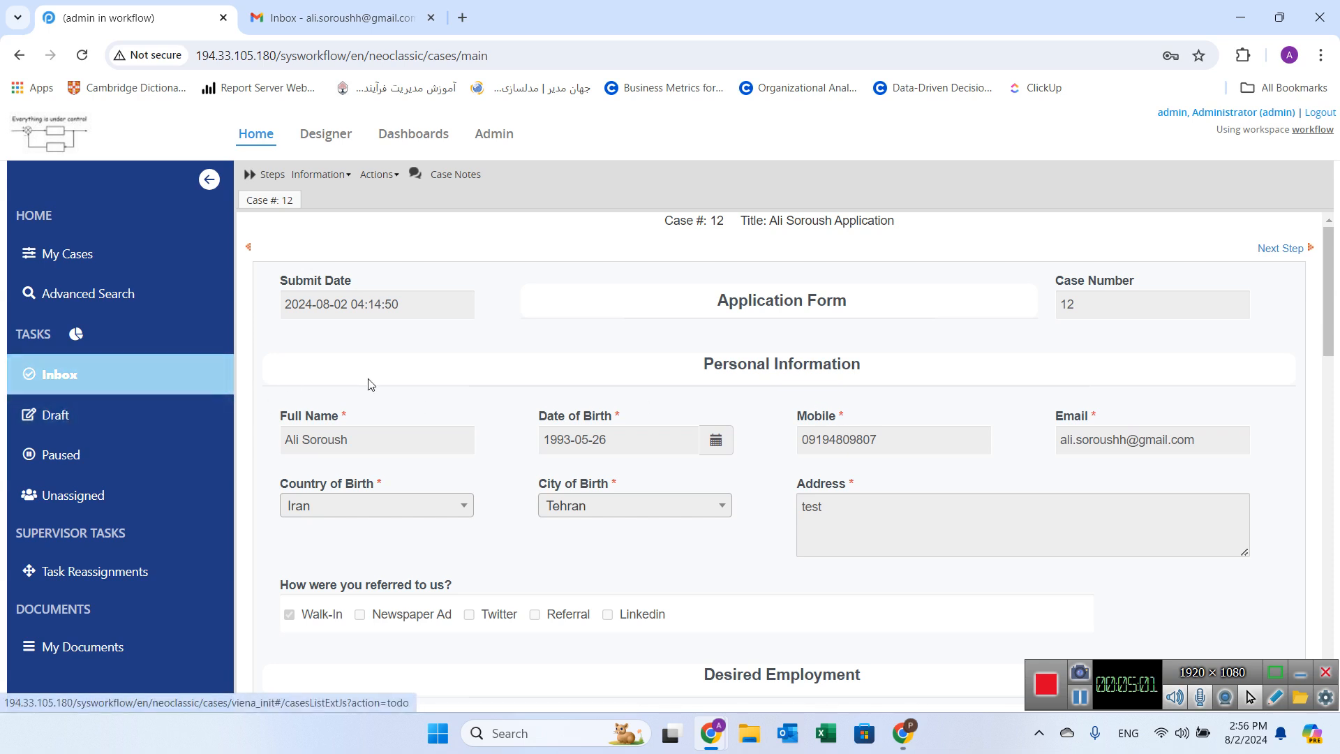
left_click(124, 390)
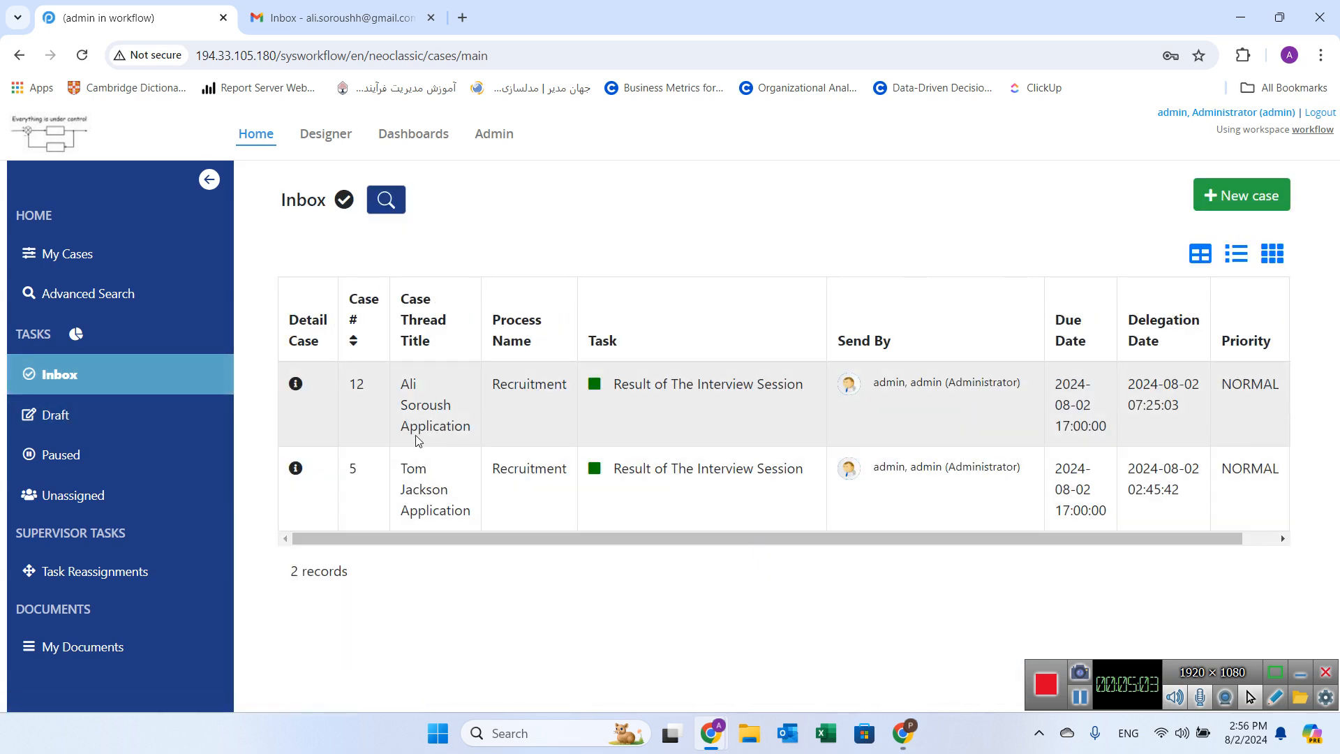
Step: Open the Project 12 email in Gmail and review its message and cities.xlsx attachment
mouse_move(365, 7)
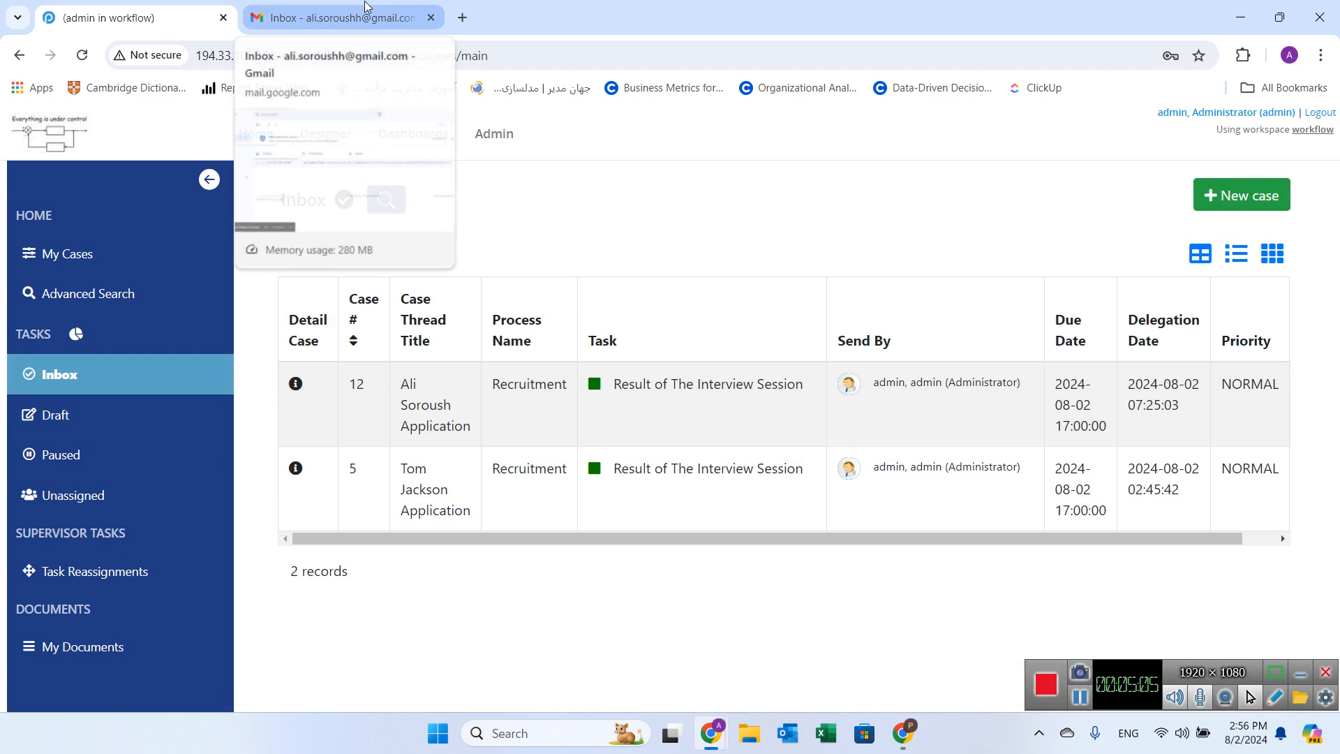
left_click(363, 6)
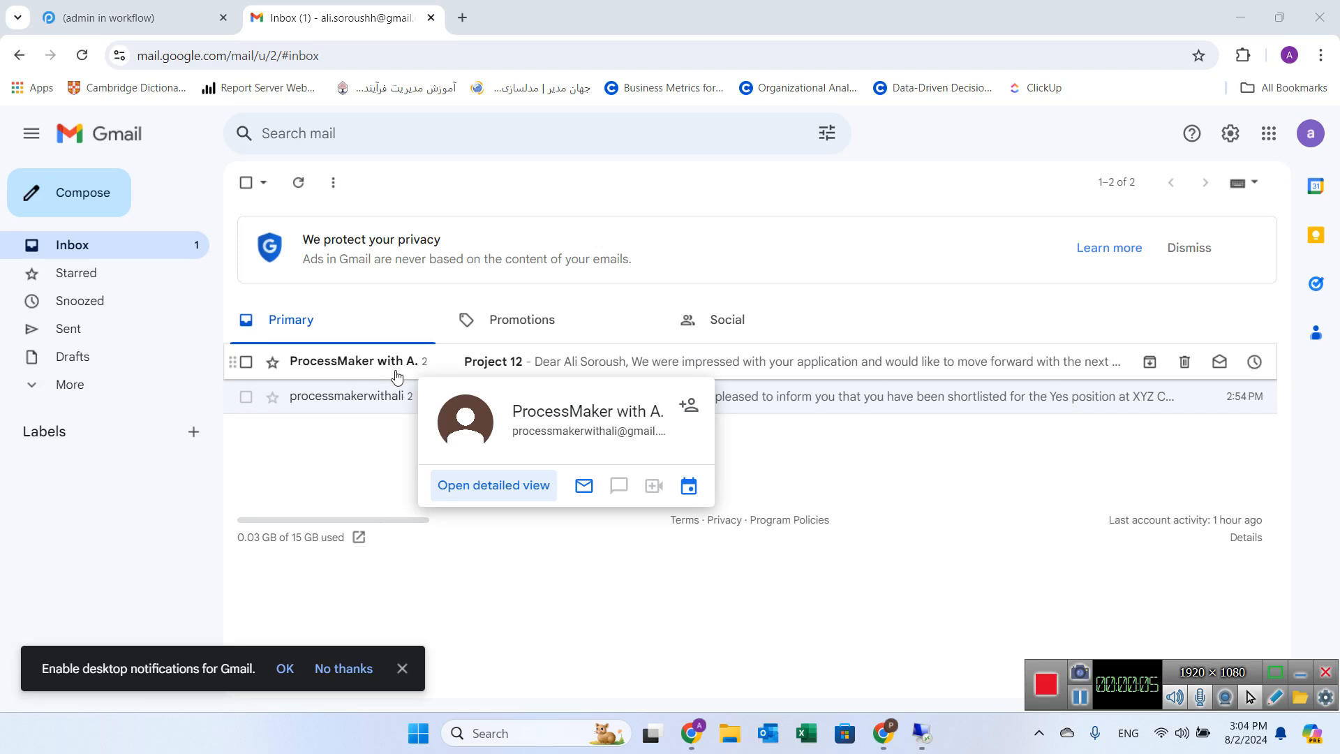
left_click(460, 361)
scroll(495, 364, "down", 1)
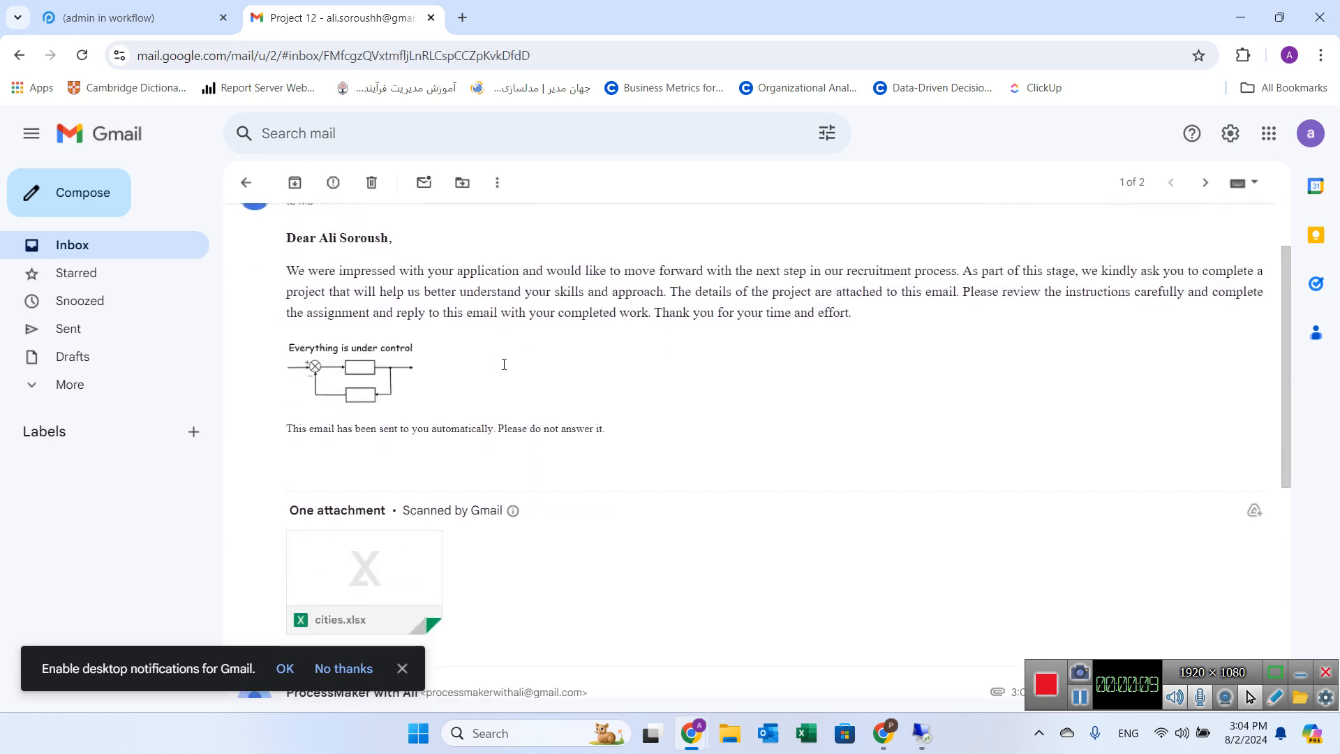
scroll(410, 574, "down", 3)
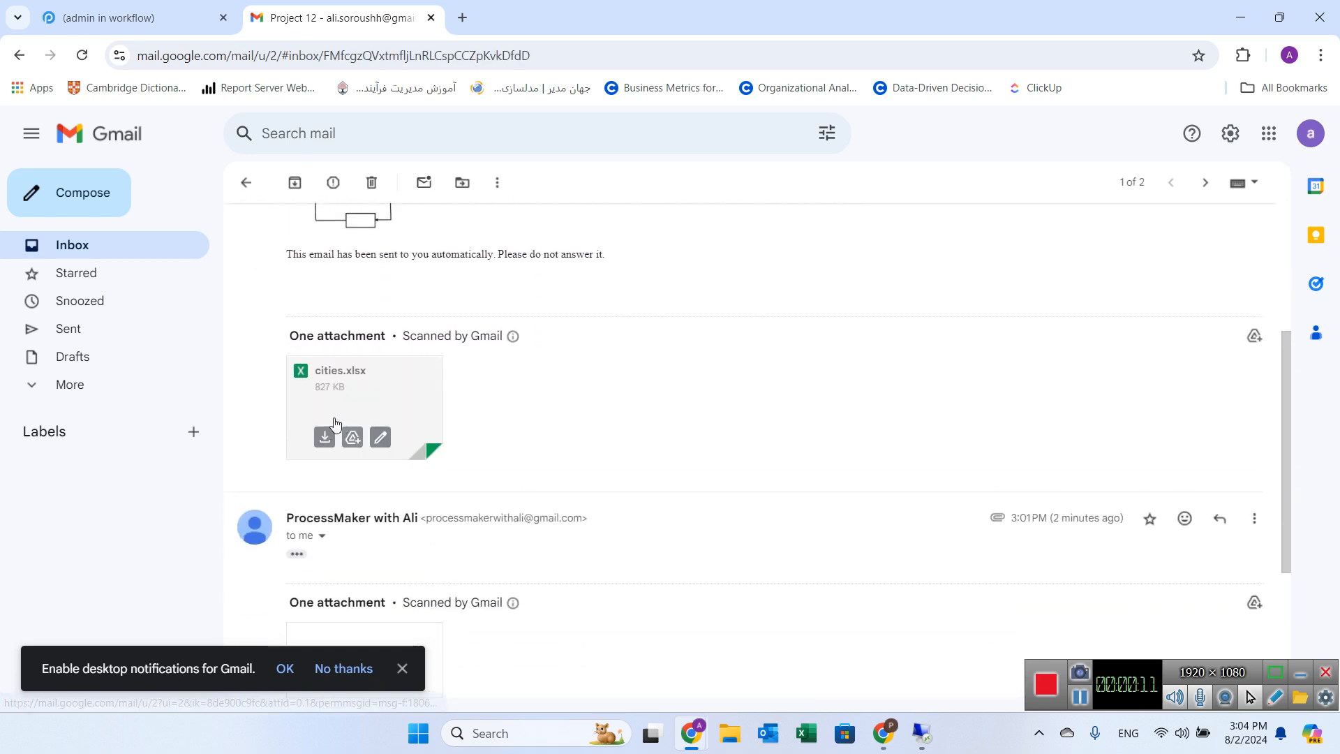
scroll(335, 422, "up", 2)
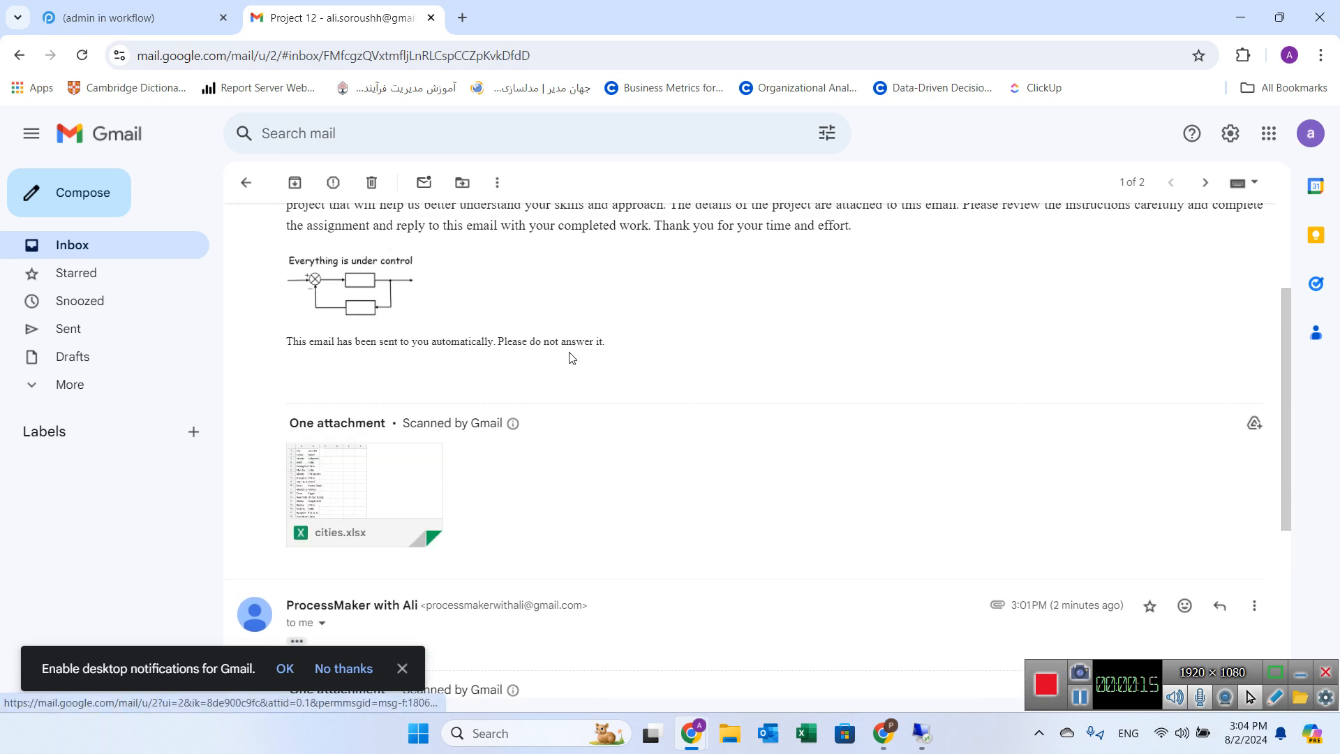
scroll(568, 347, "up", 2)
scroll(558, 353, "down", 1)
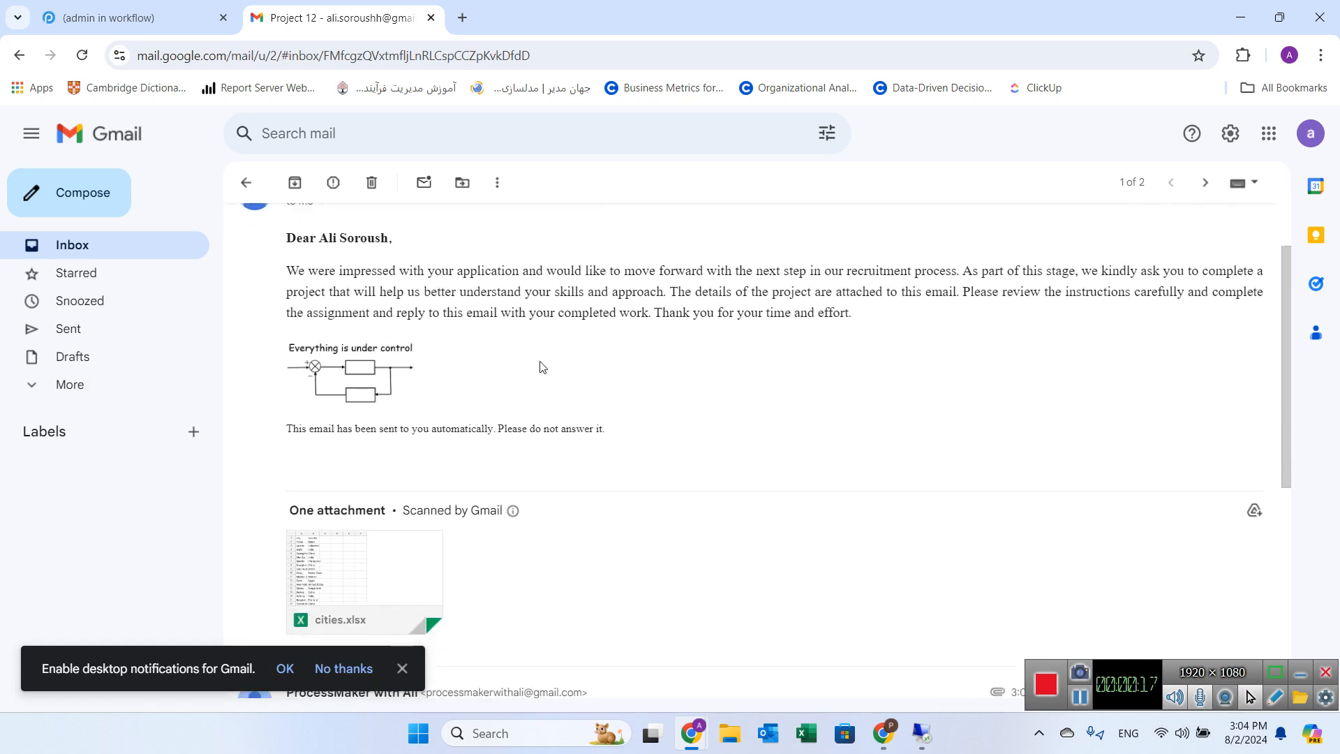
scroll(542, 367, "up", 1)
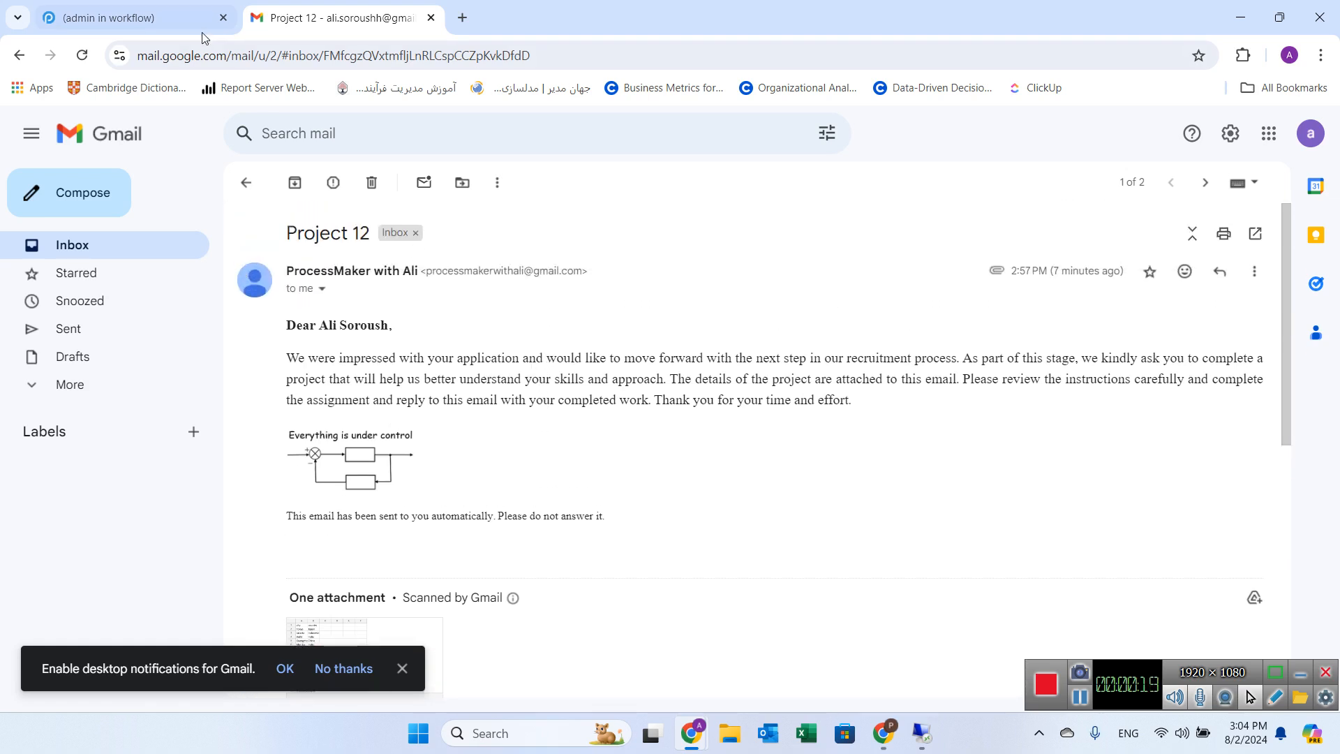
Step: Reply to the Project 12 email with positions.xlsx attached and send it
left_click(175, 18)
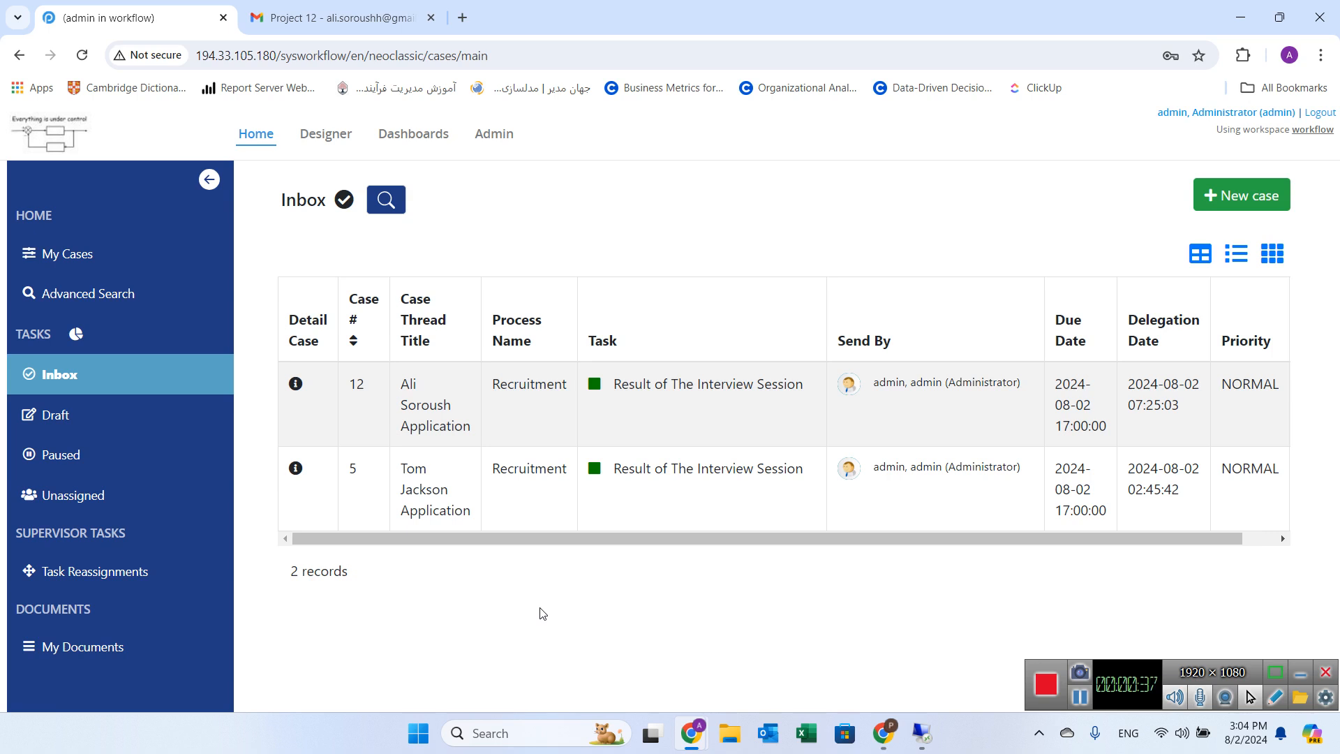
left_click(345, 18)
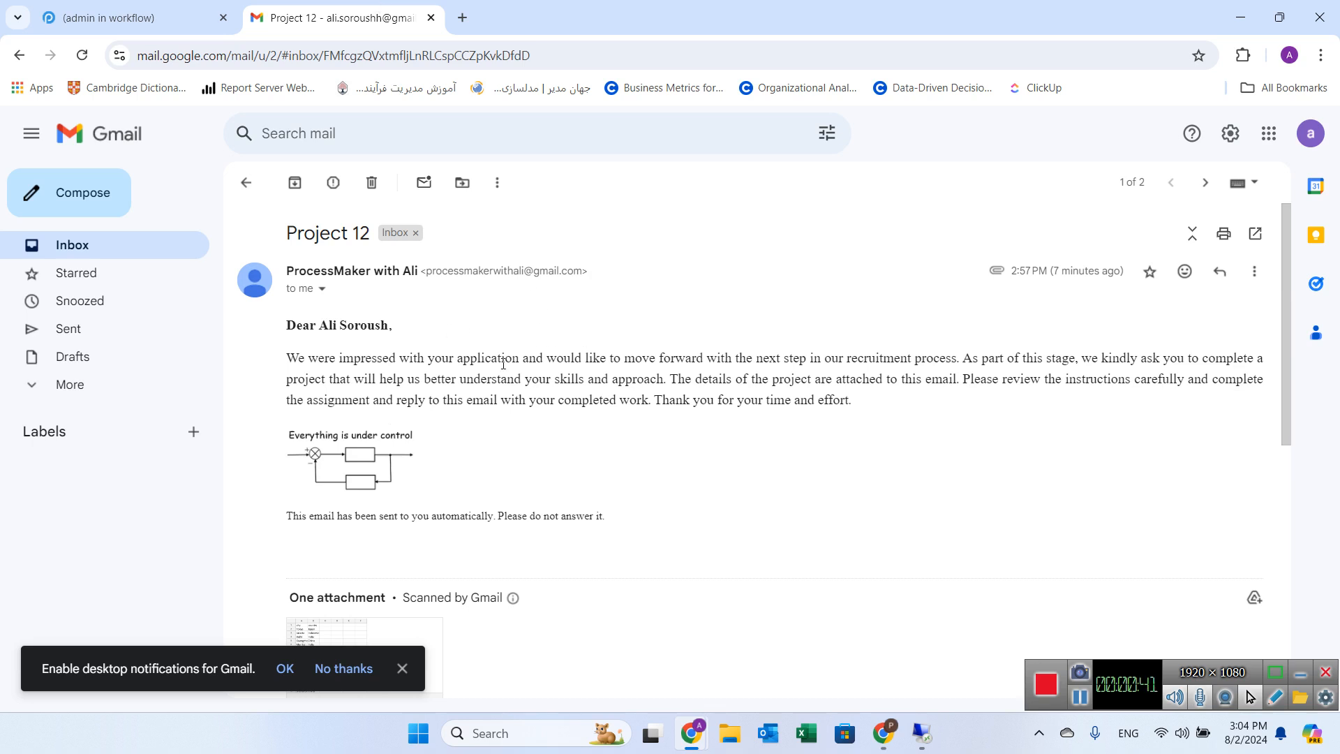
left_click(1219, 271)
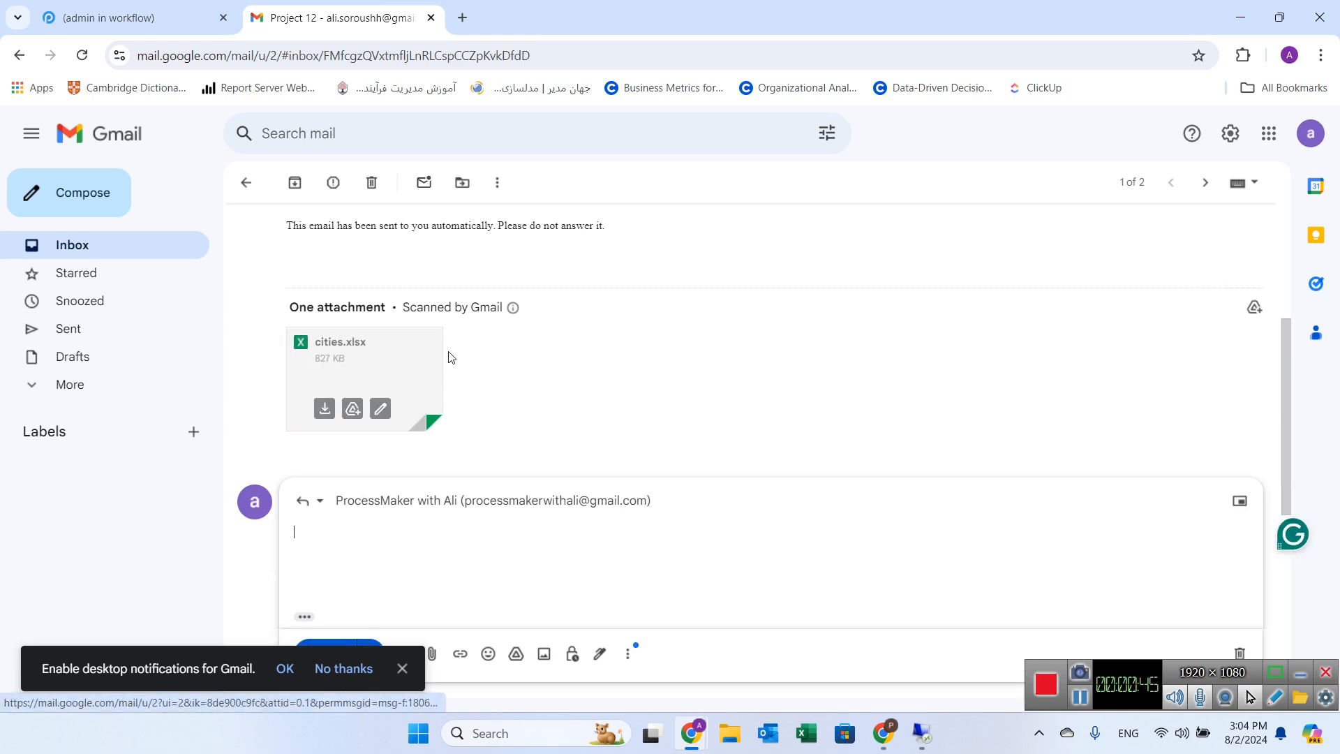
scroll(556, 481, "down", 1)
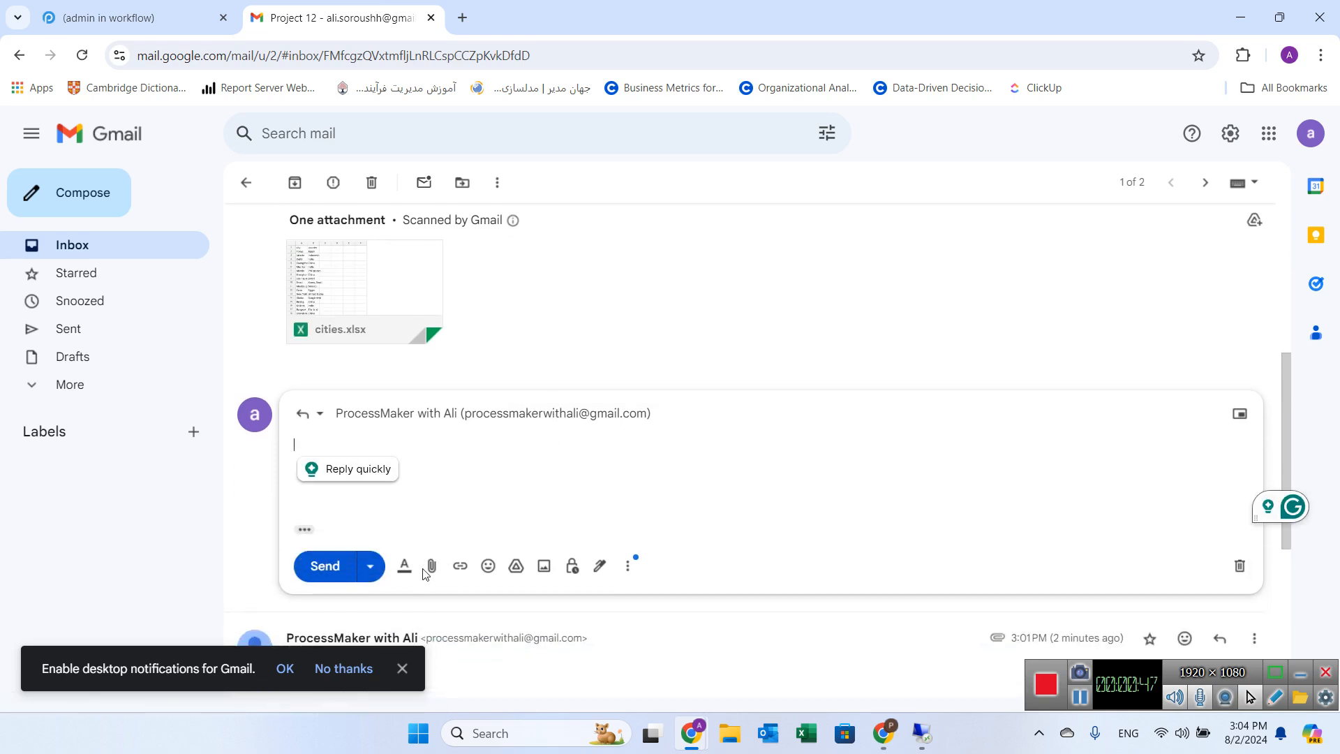
left_click(431, 565)
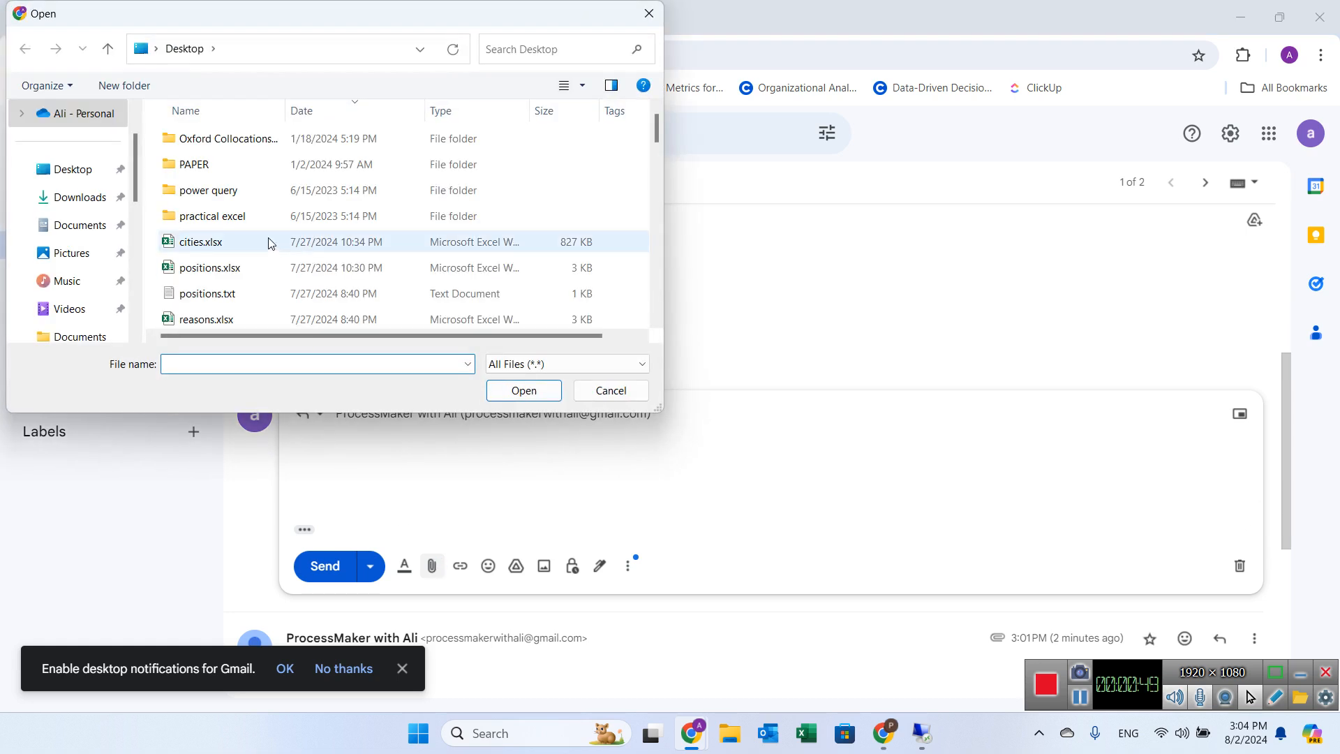
scroll(266, 243, "down", 1)
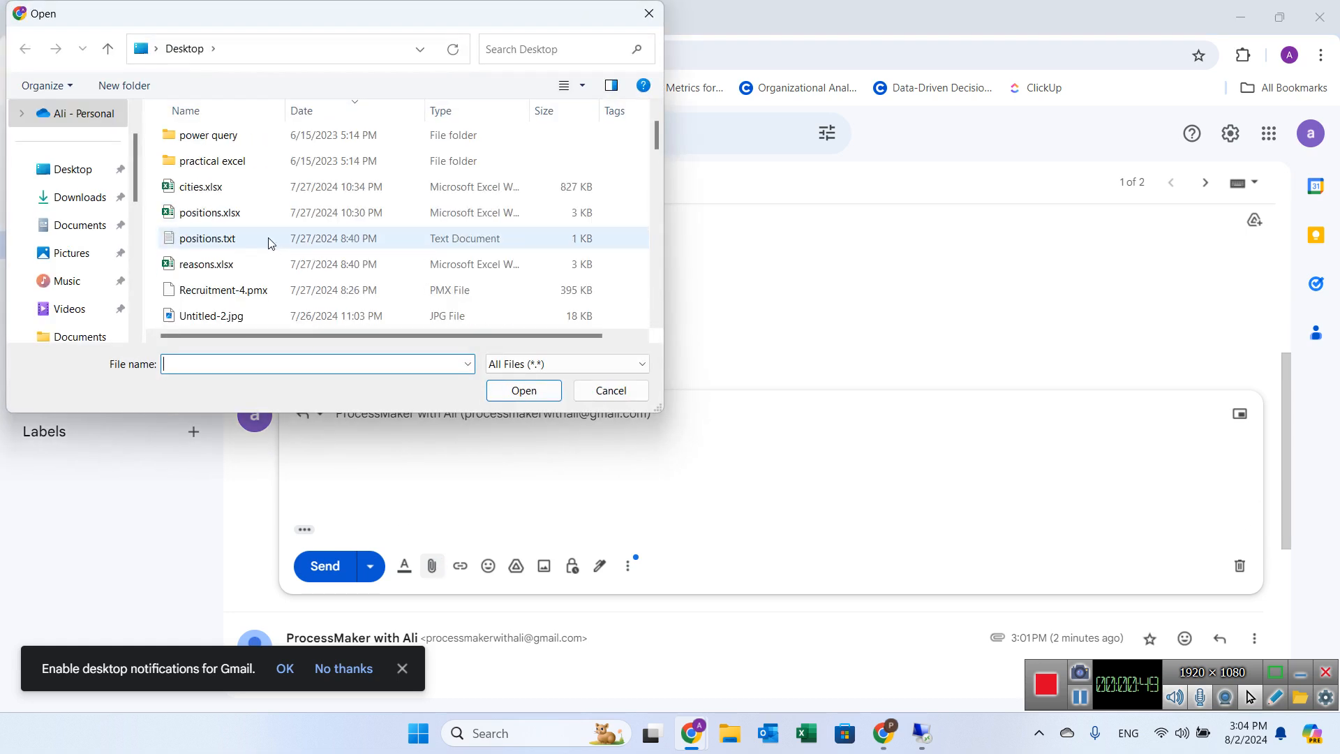
double_click(206, 213)
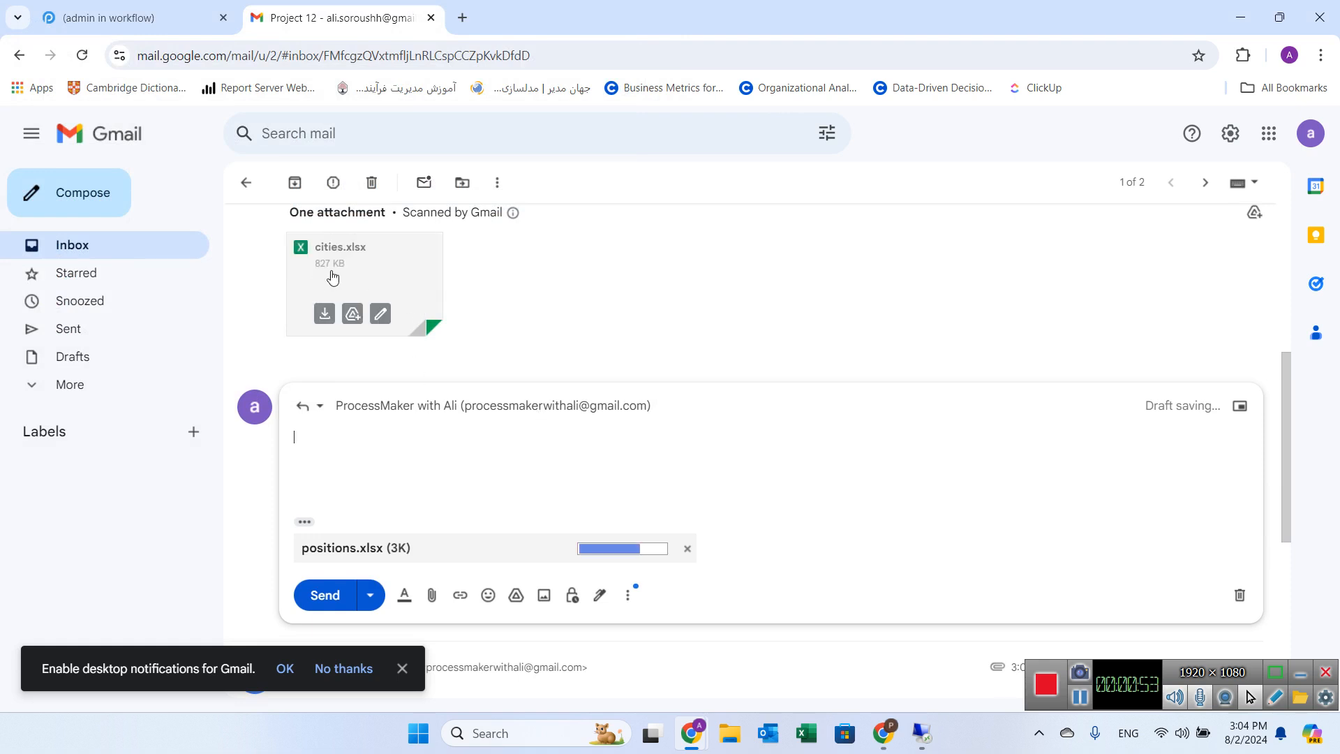
scroll(491, 436, "down", 1)
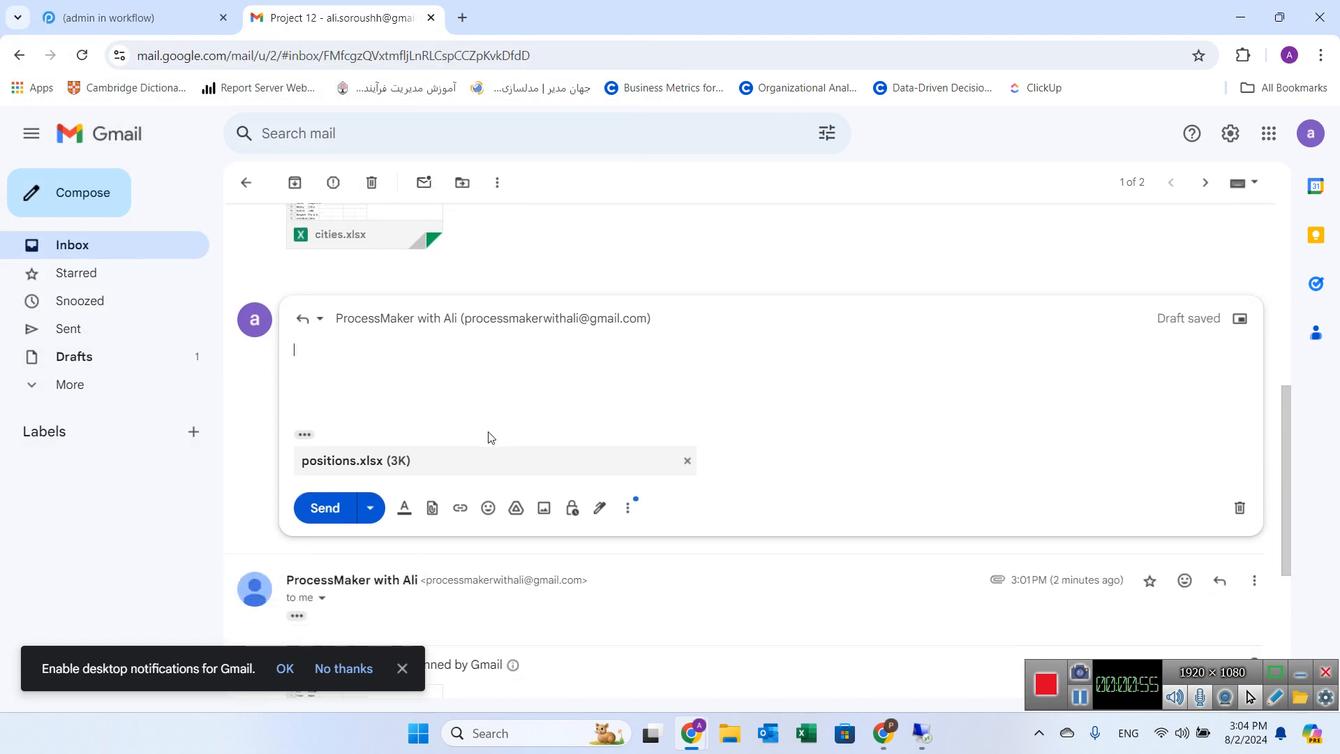
left_click(318, 516)
scroll(566, 462, "up", 1)
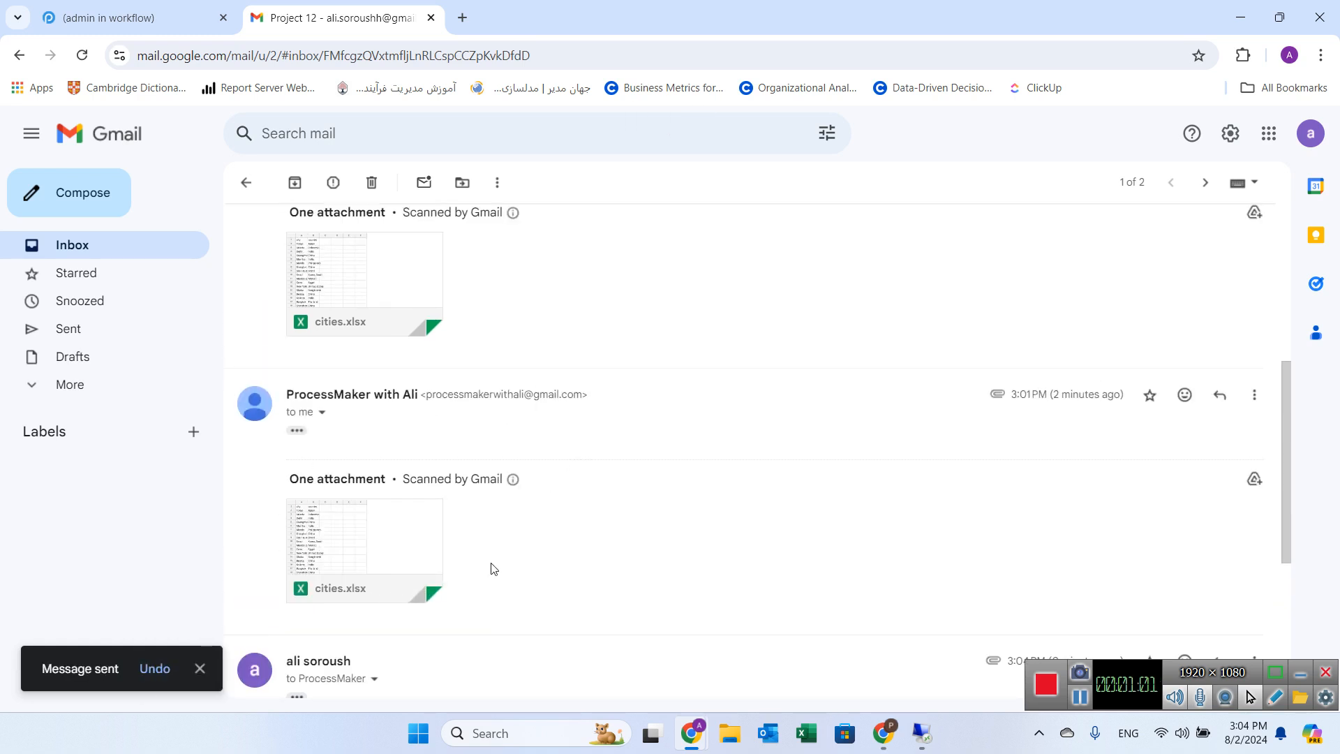
Step: Refresh the case inbox to check for case 12's updated task
left_click(166, 7)
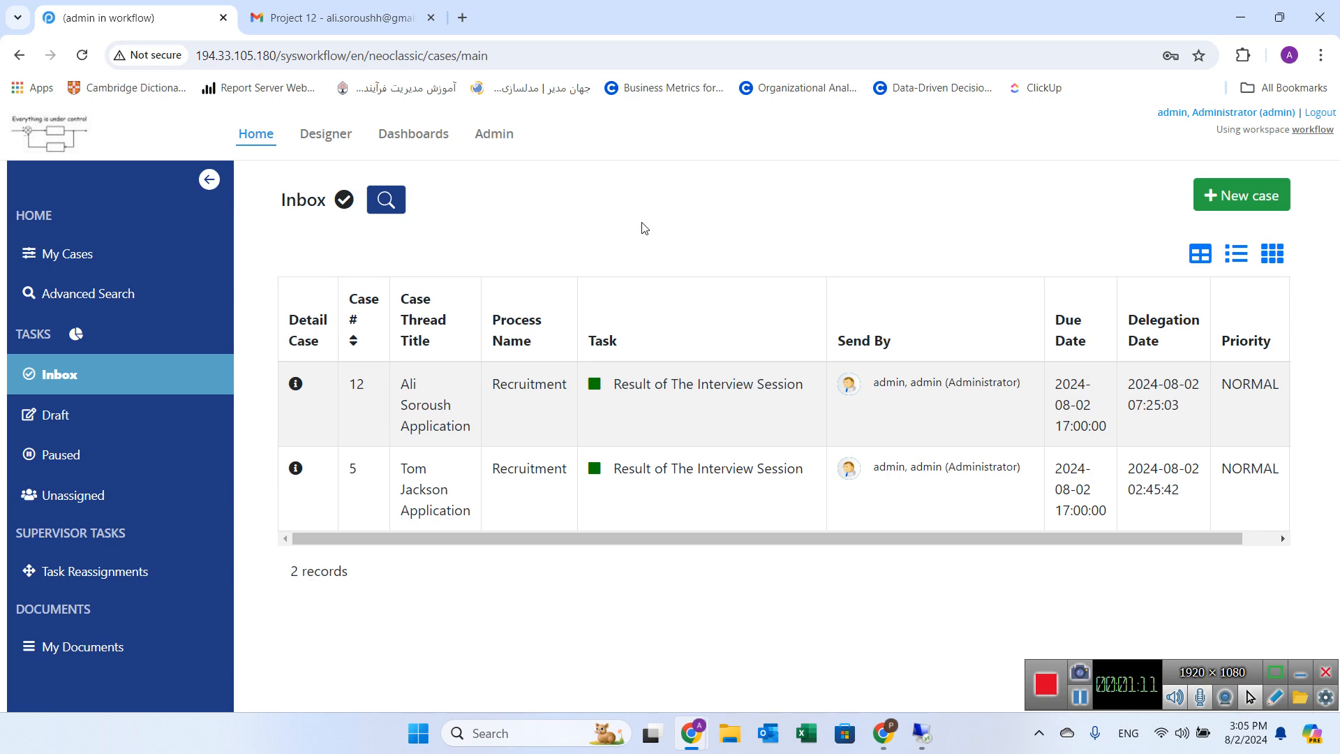
left_click(278, 5)
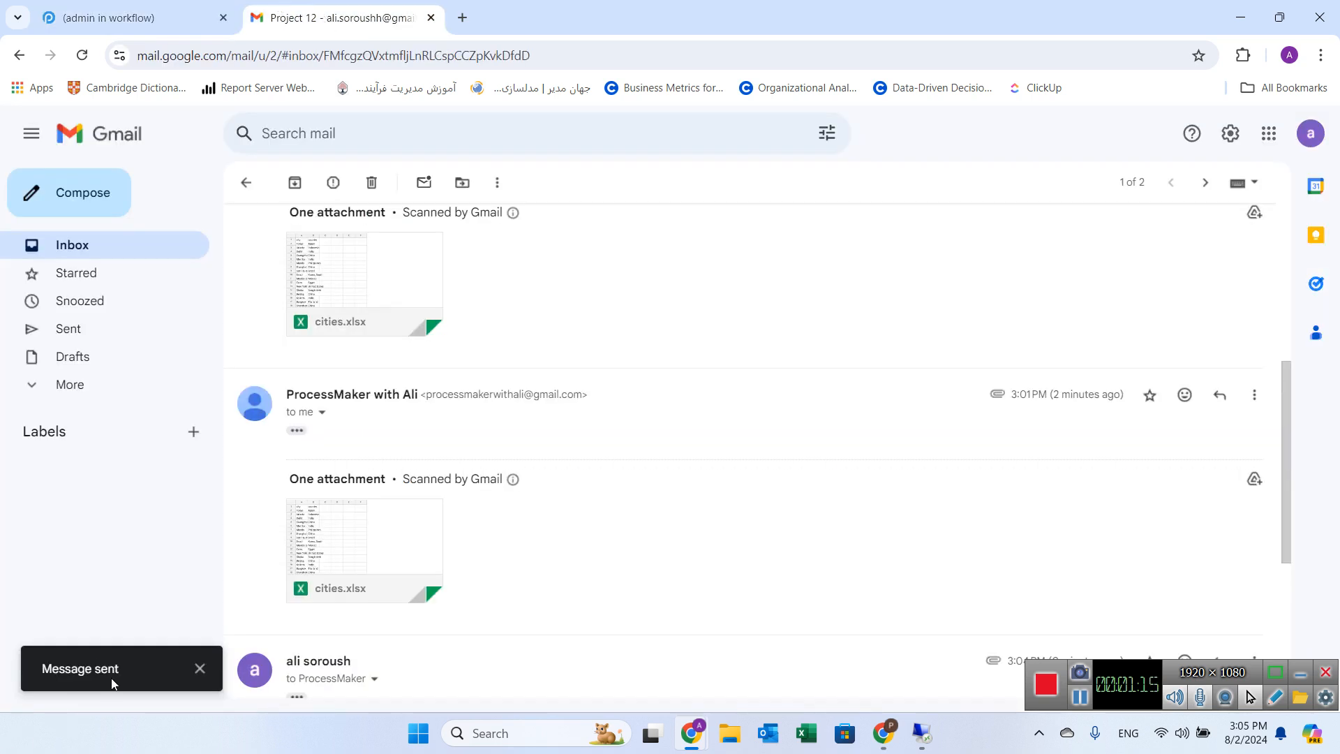
left_click(112, 18)
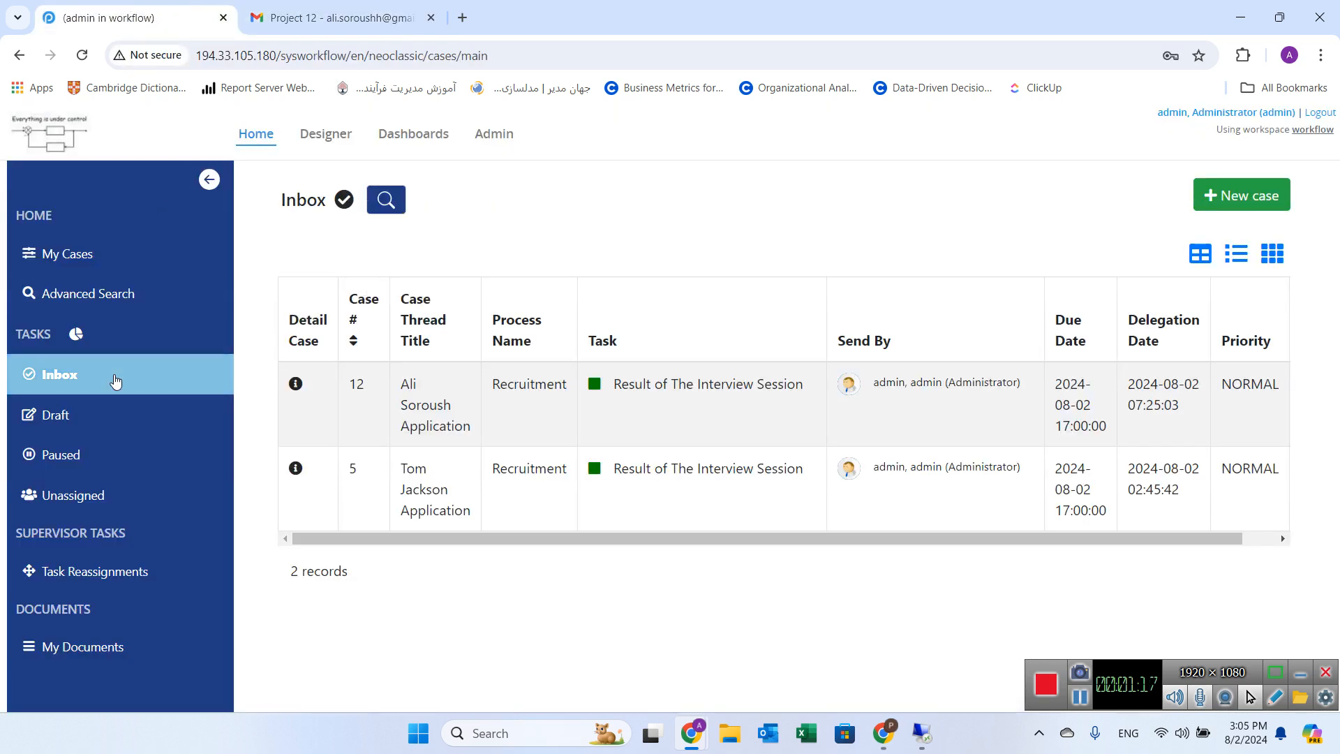
left_click(111, 381)
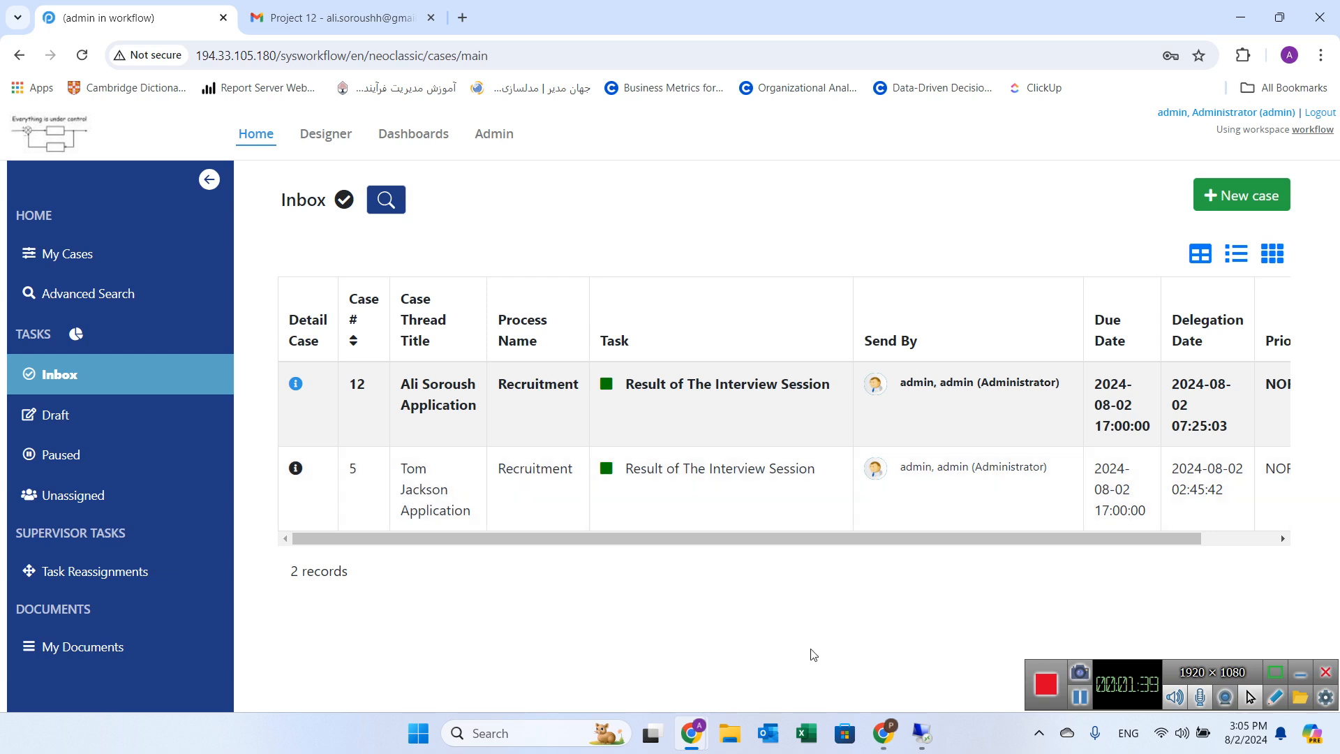
left_click(340, 9)
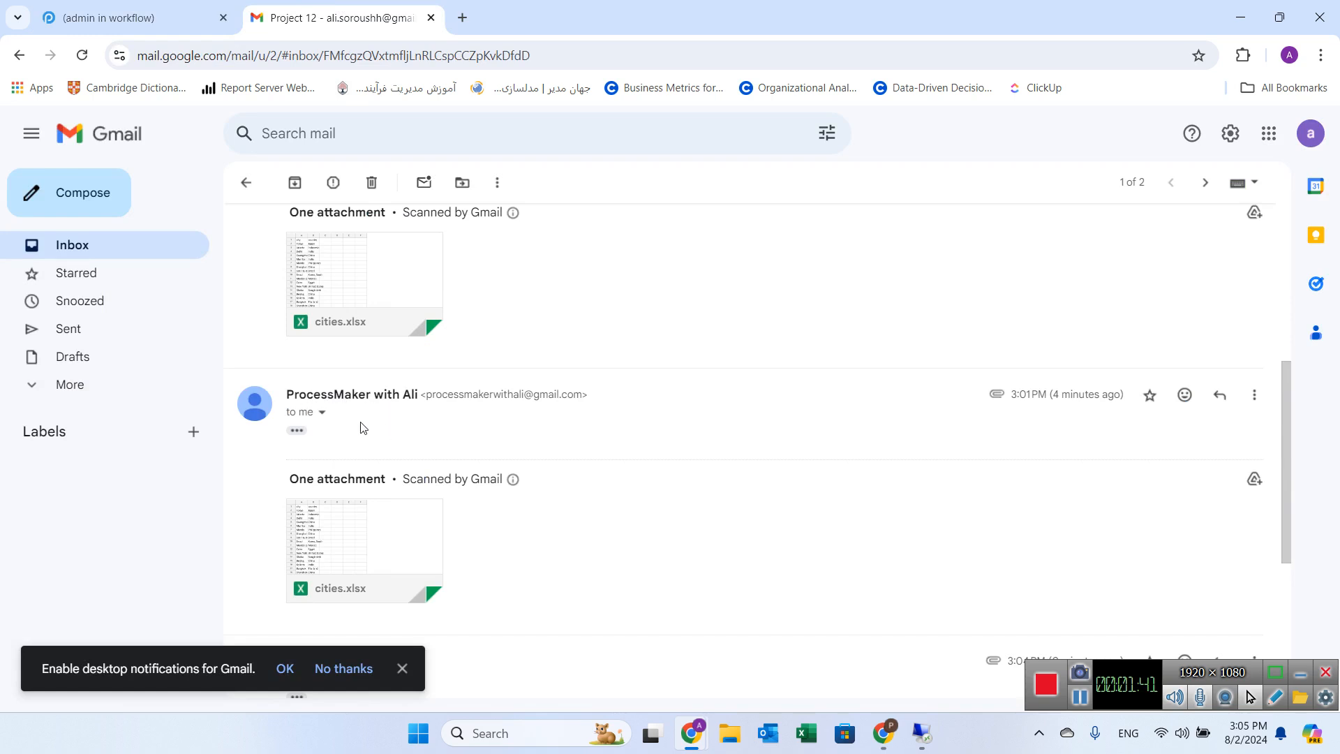
mouse_move(399, 562)
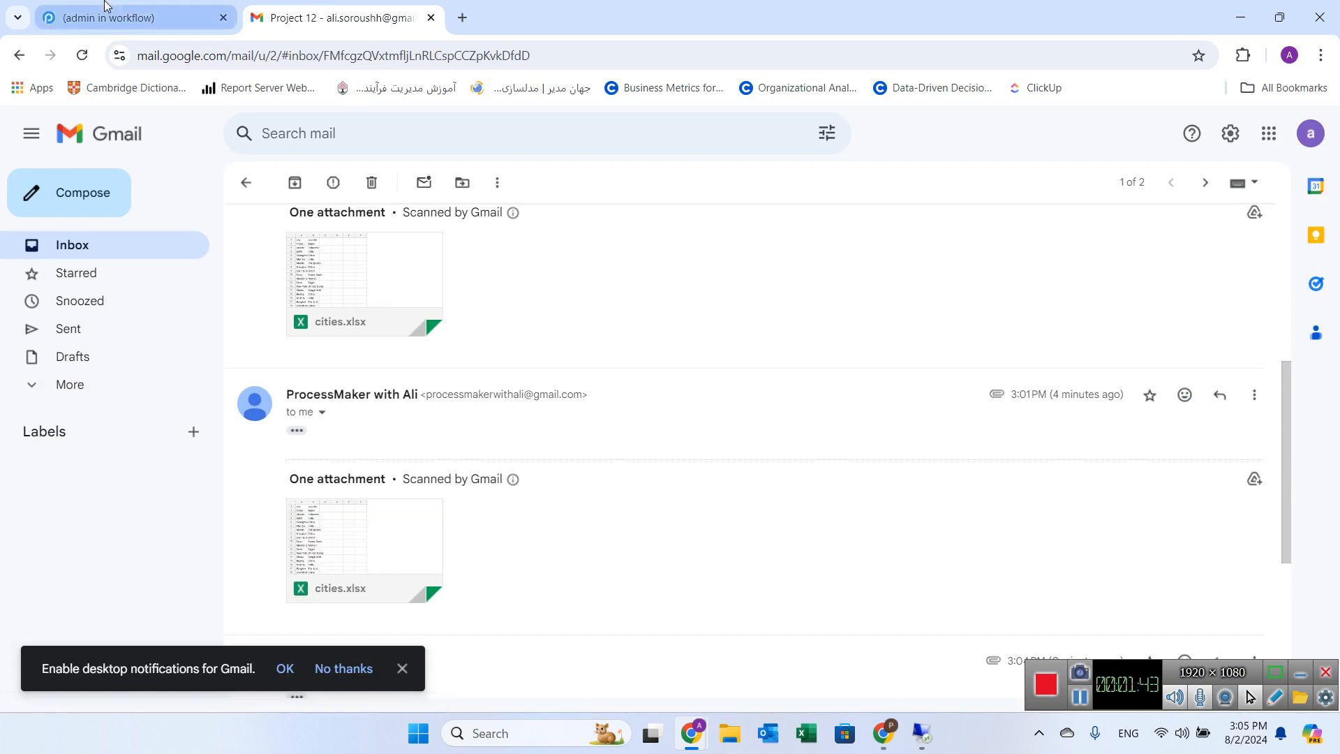
left_click(133, 17)
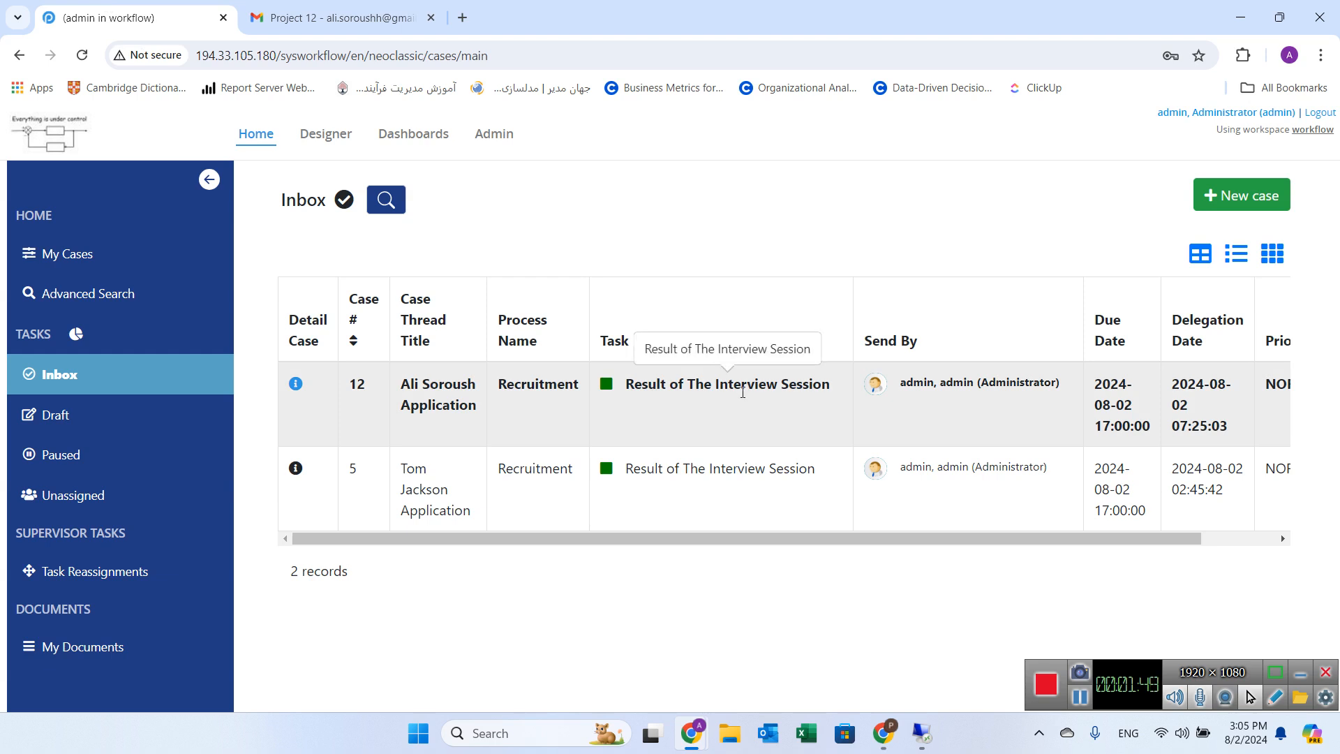
Step: Open case 12's Result of The Interview Session task and download the submitted Project Response file
left_click(752, 396)
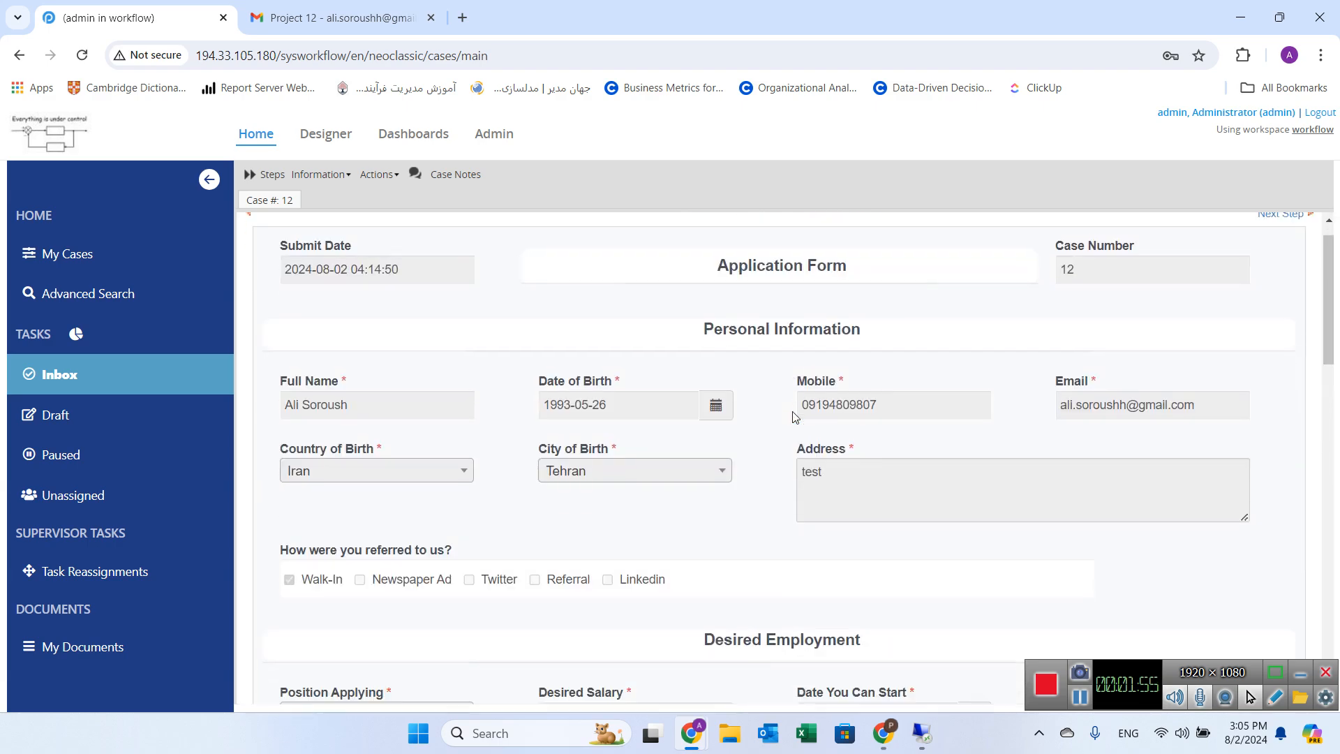
scroll(793, 417, "down", 20)
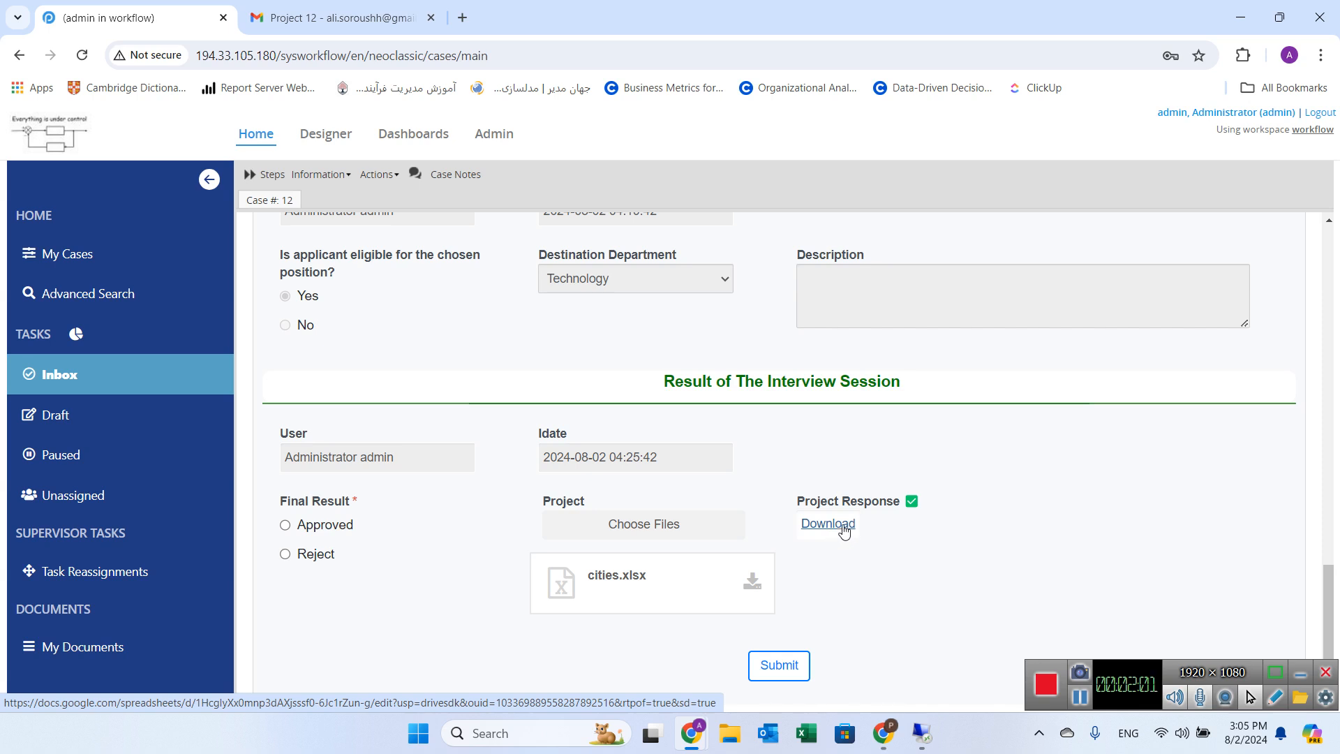
left_click(831, 524)
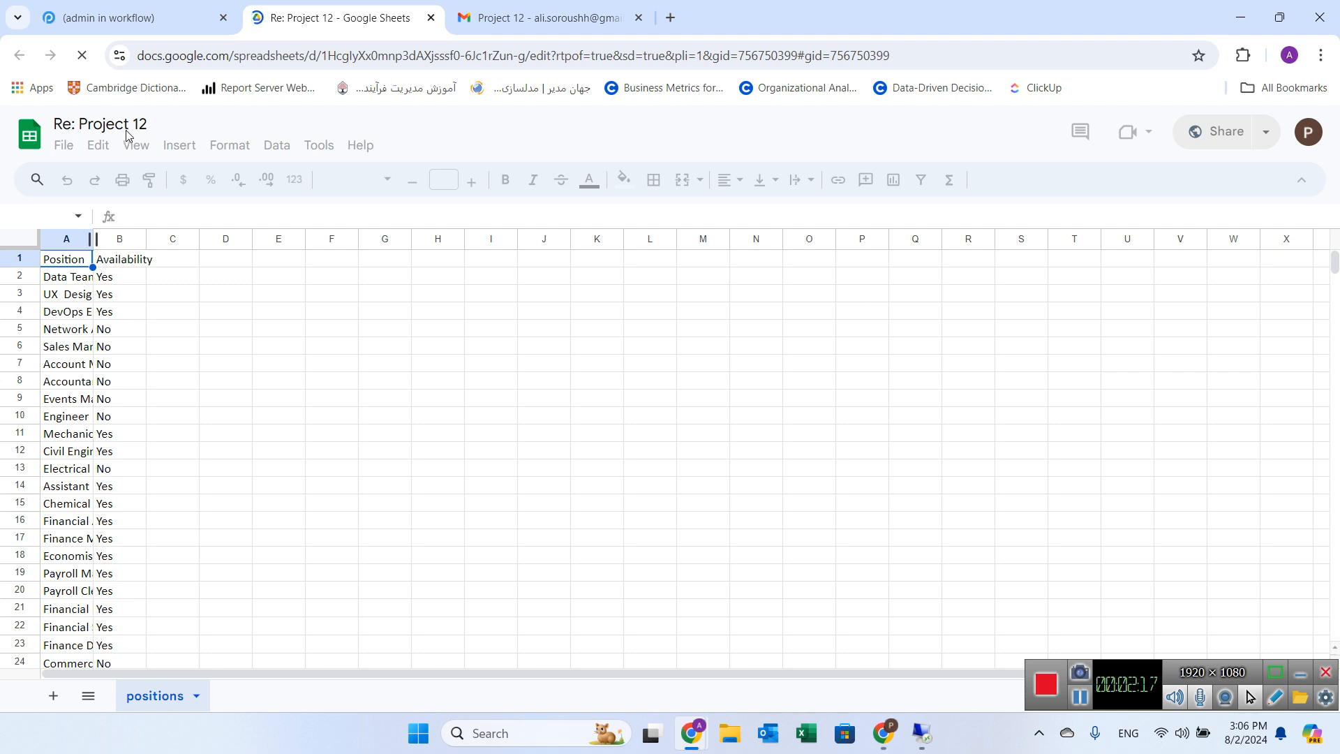
left_click(150, 14)
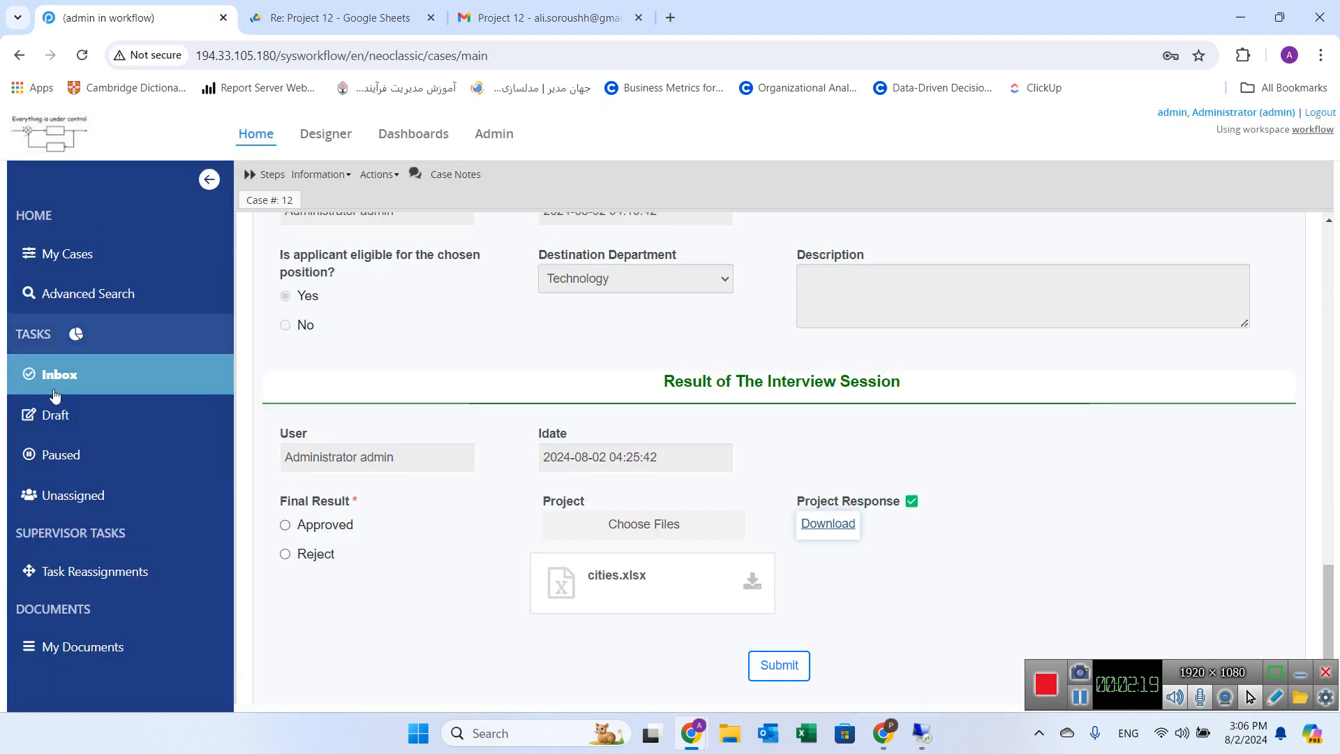
Step: Reopen case 12 from the inbox and go to the Result of The Interview Session section
left_click(82, 376)
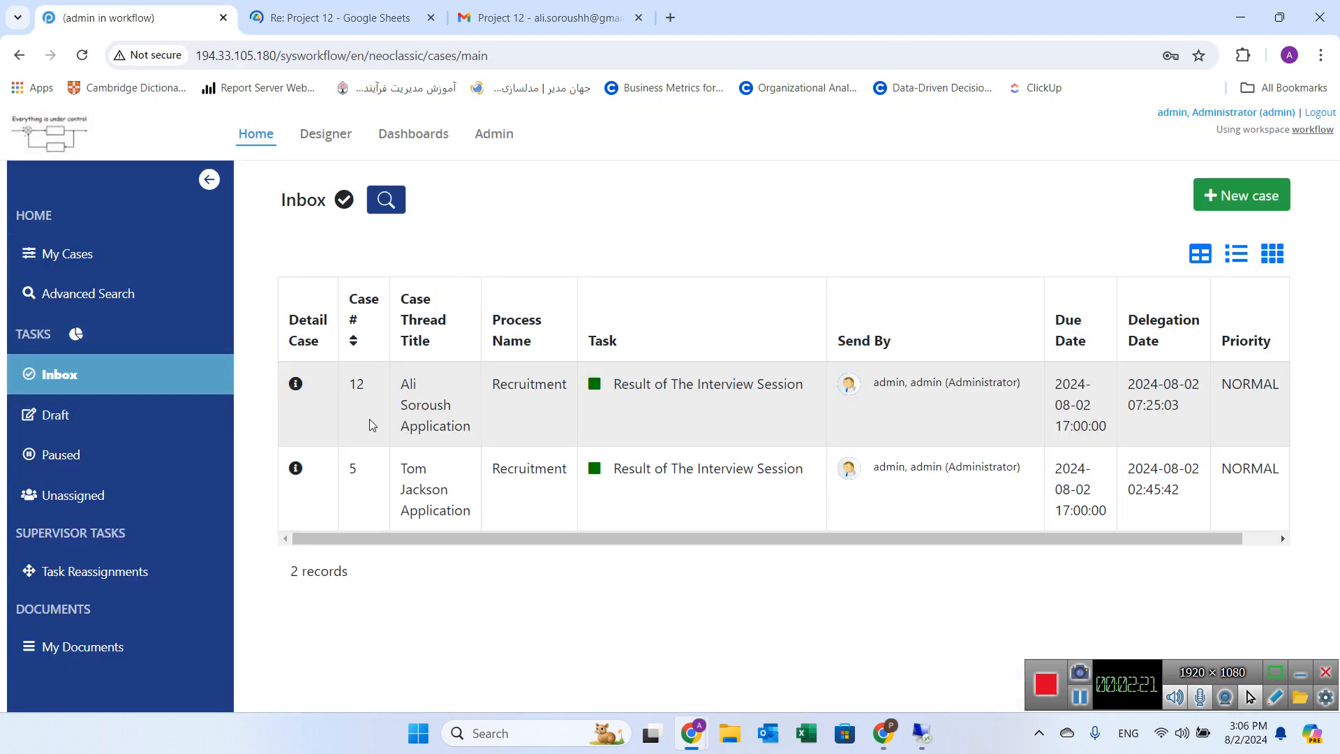
double_click(356, 384)
double_click(550, 411)
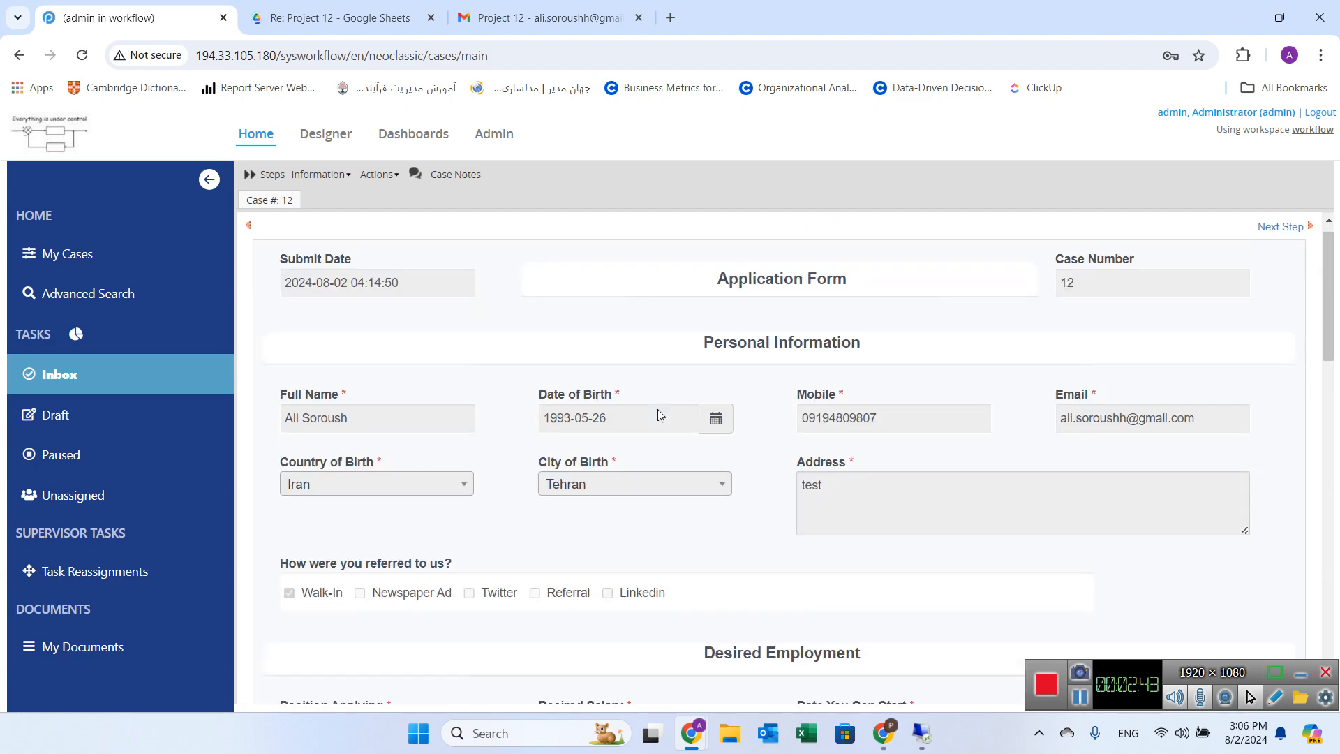
scroll(657, 410, "down", 15)
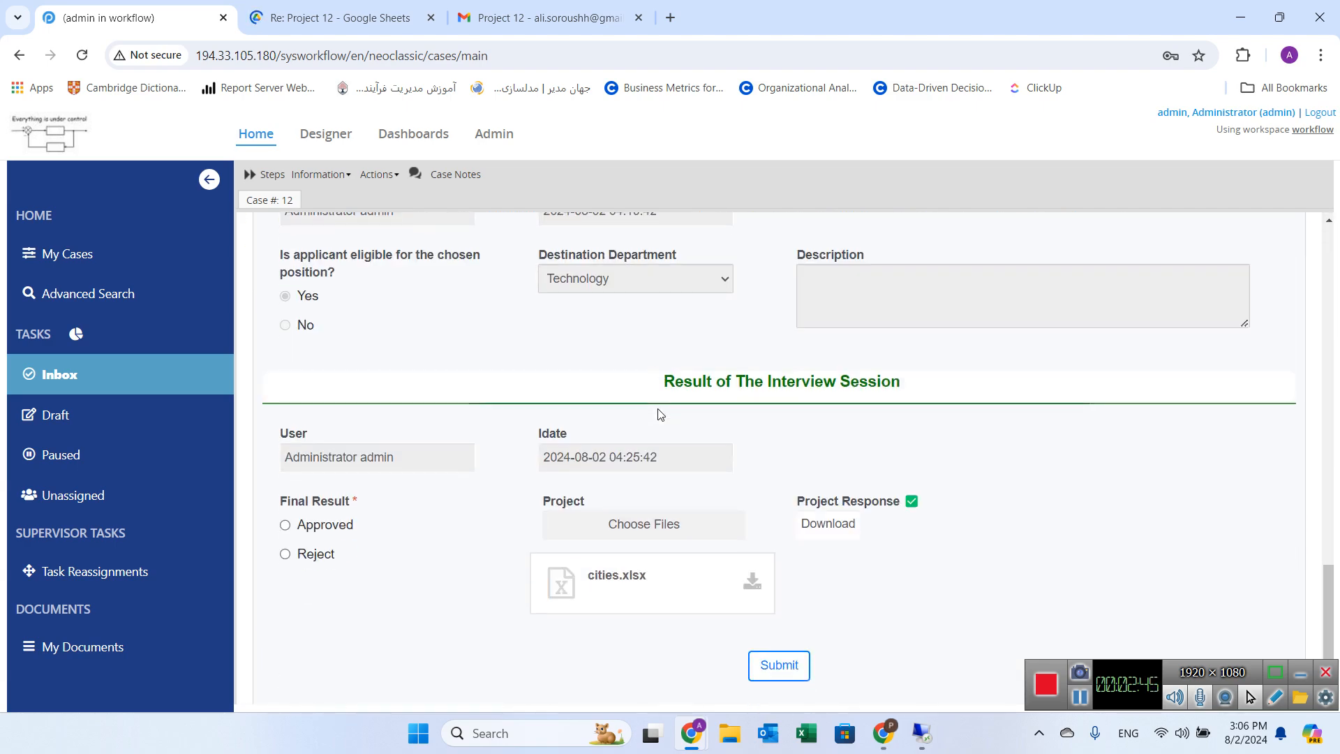